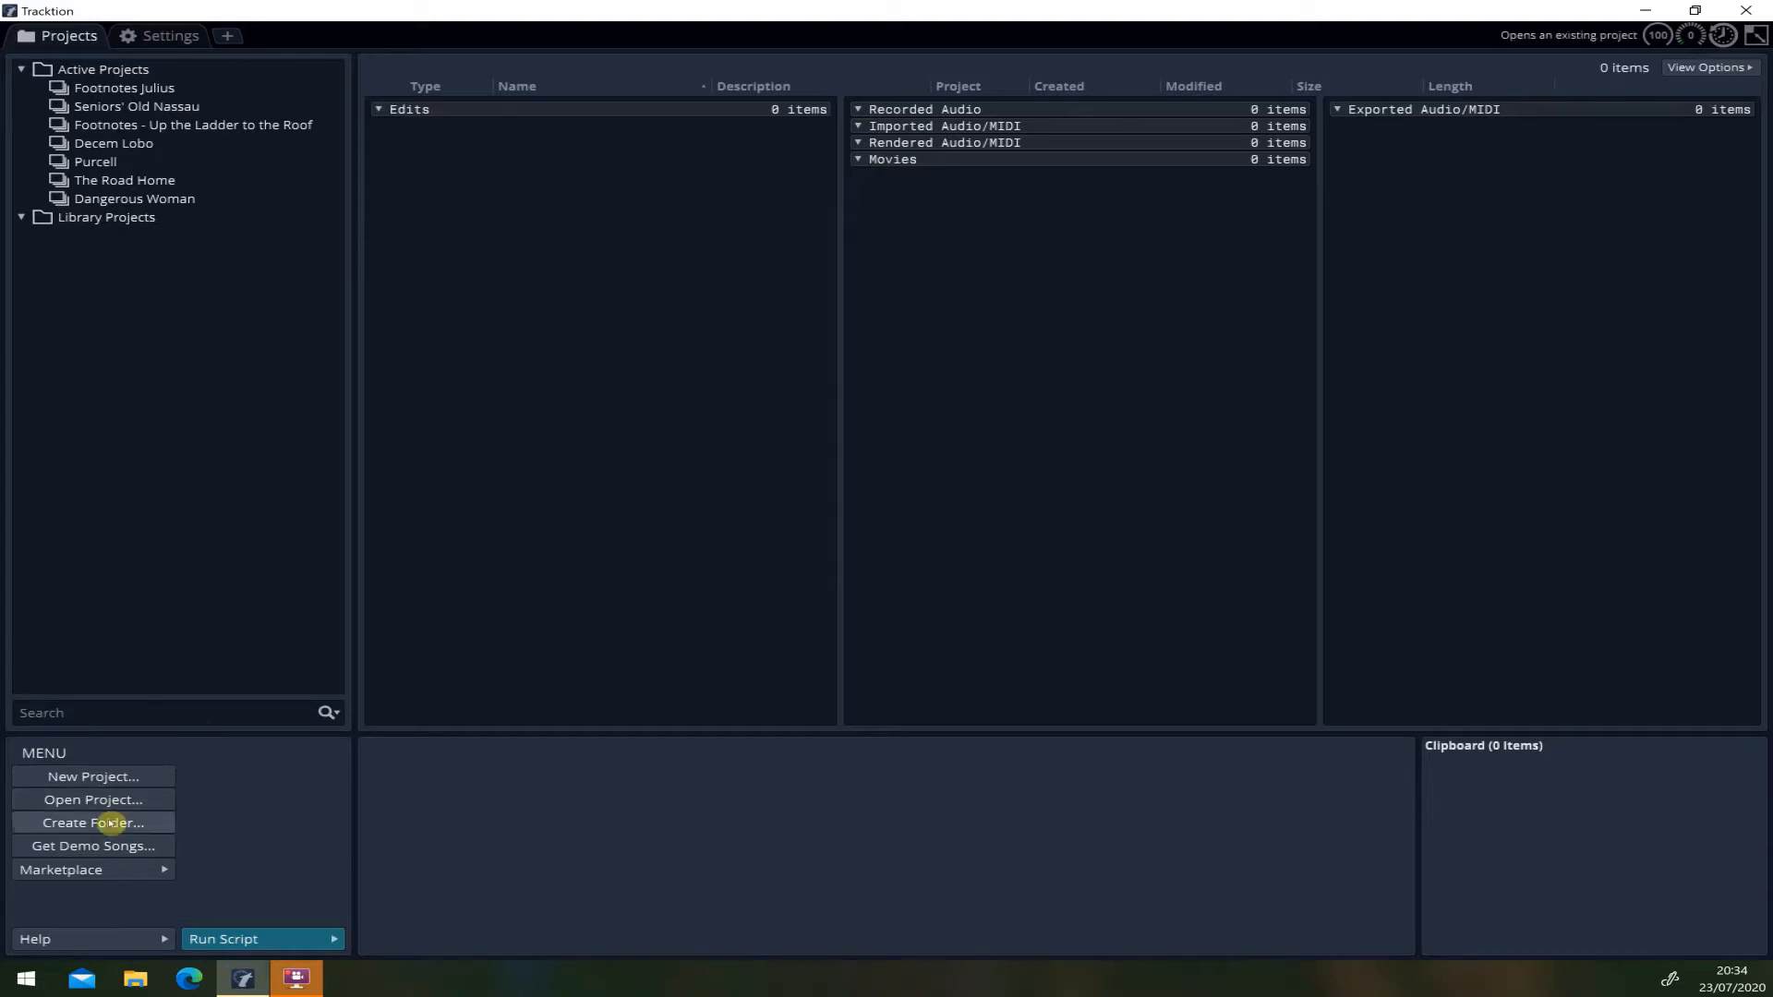
# - Create a project named "Bitklavier Test 1" without a template and open its default edit for editing
pyautogui.click(121, 784)
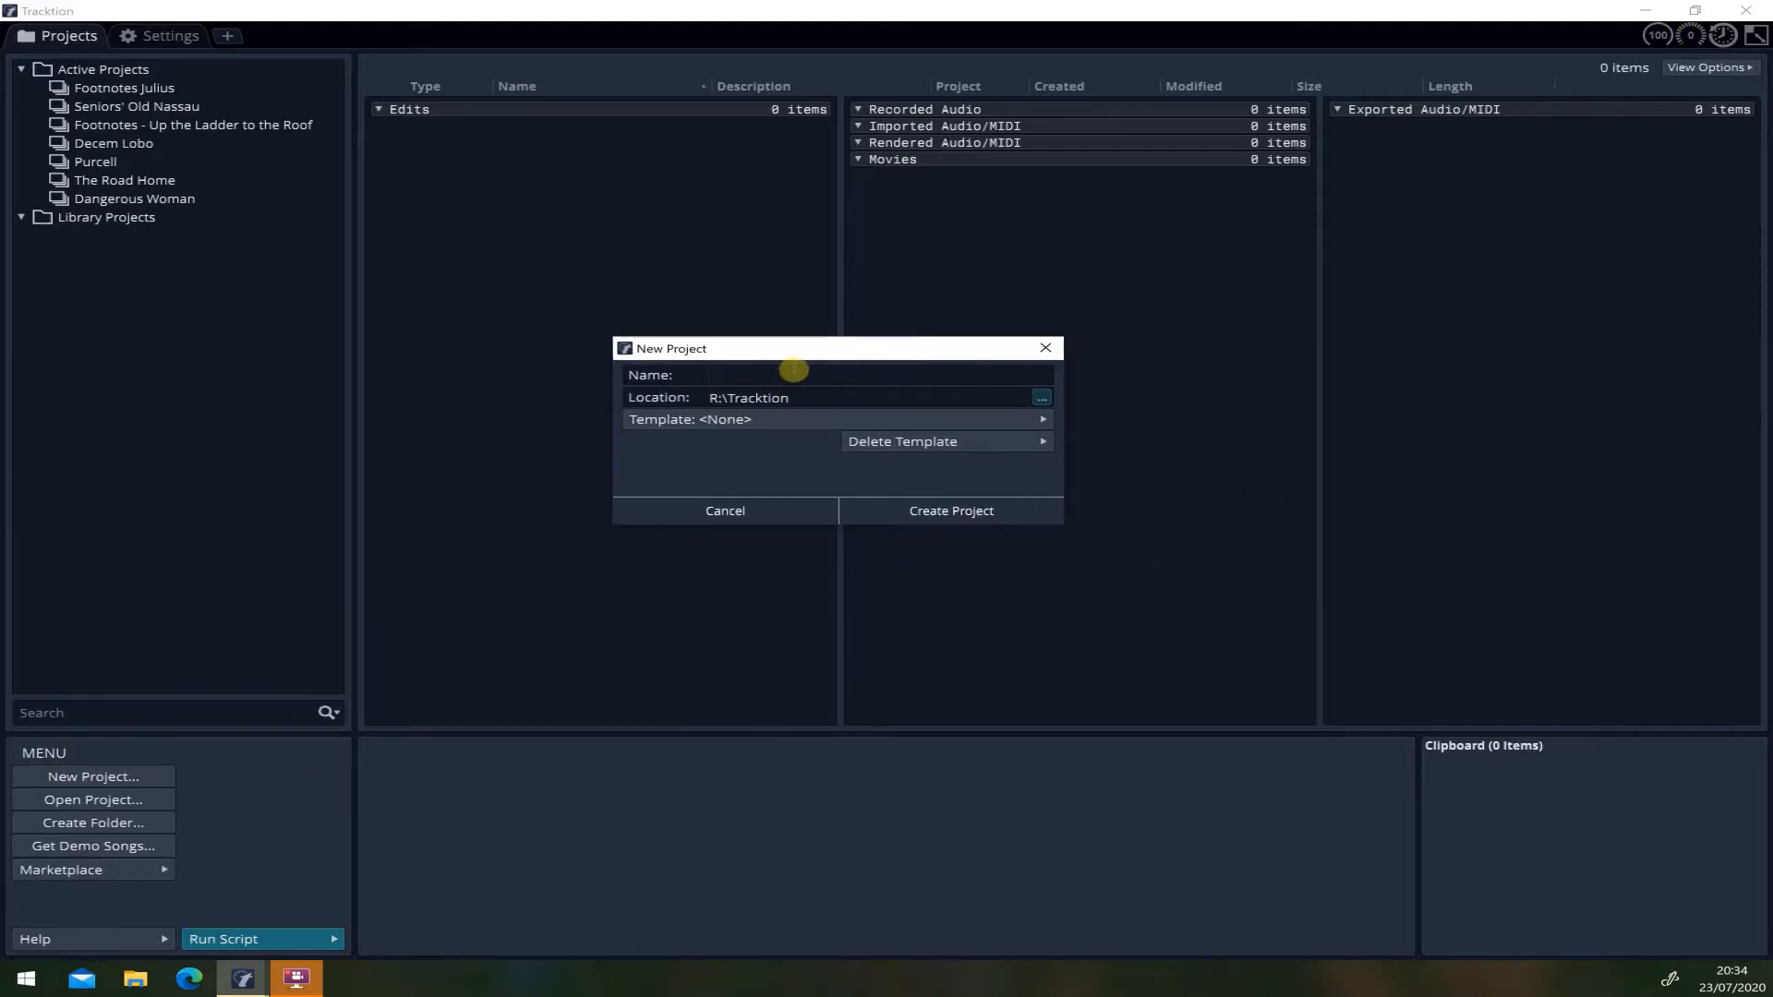
pyautogui.write('Bitklavier Test 1')
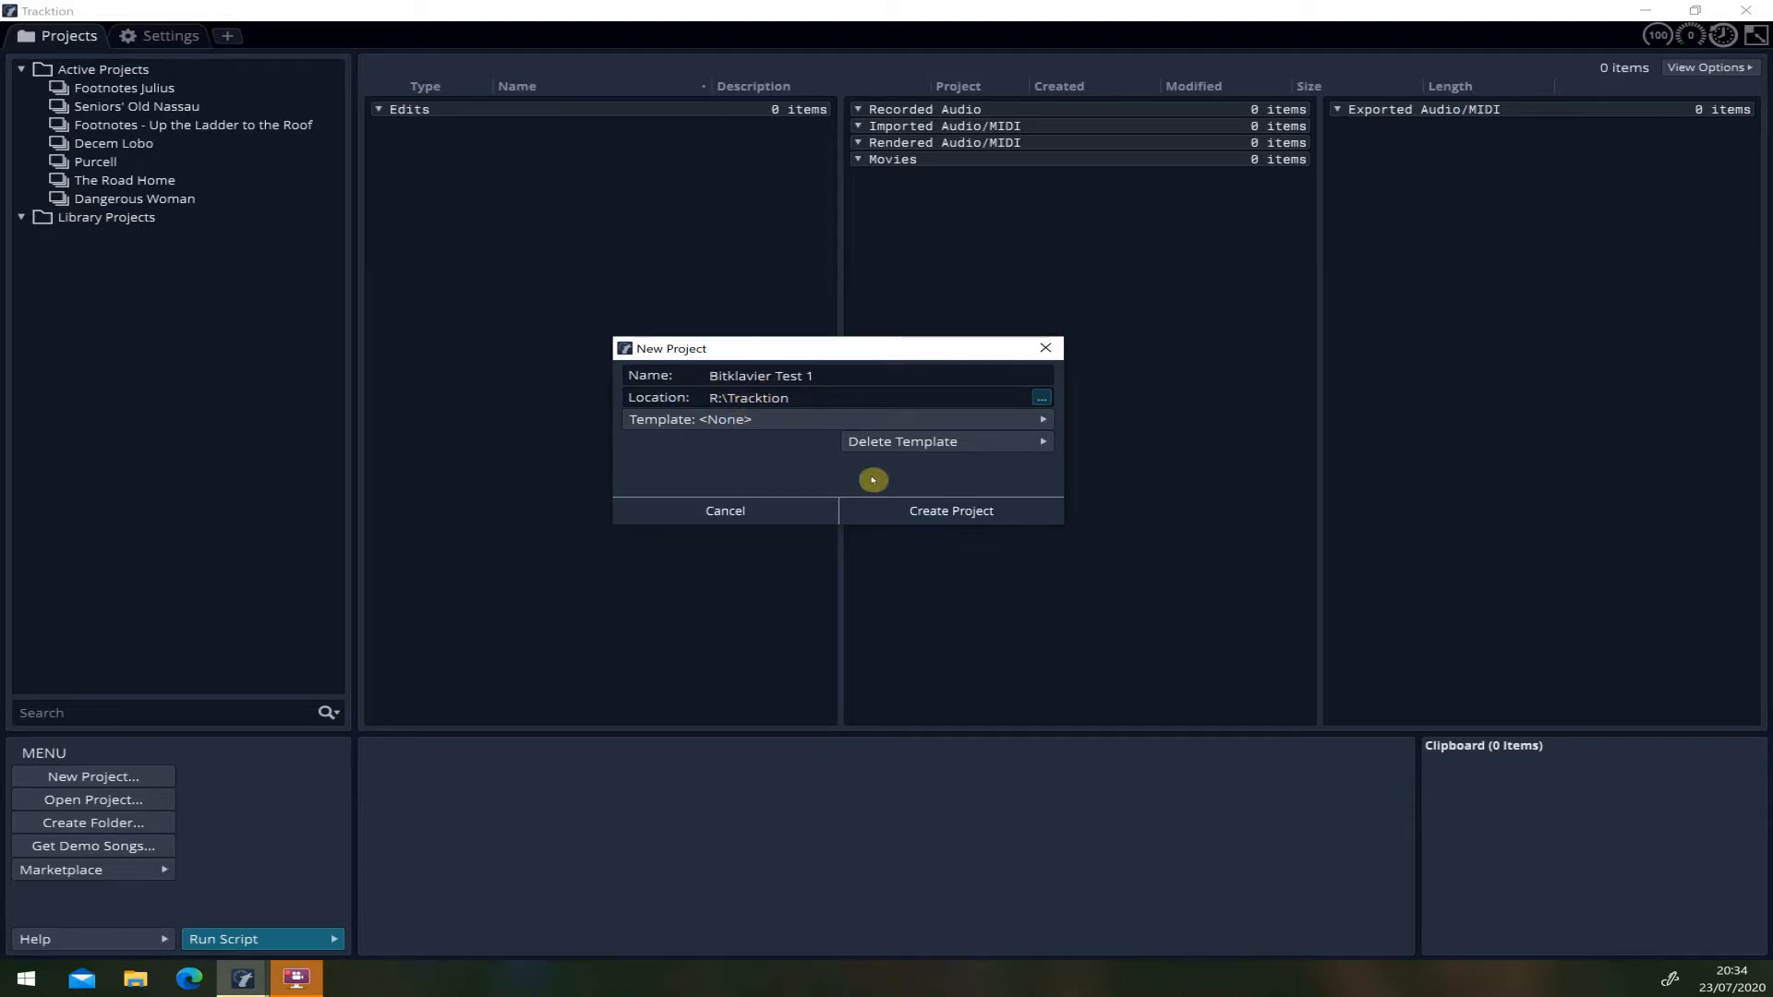
pyautogui.click(940, 516)
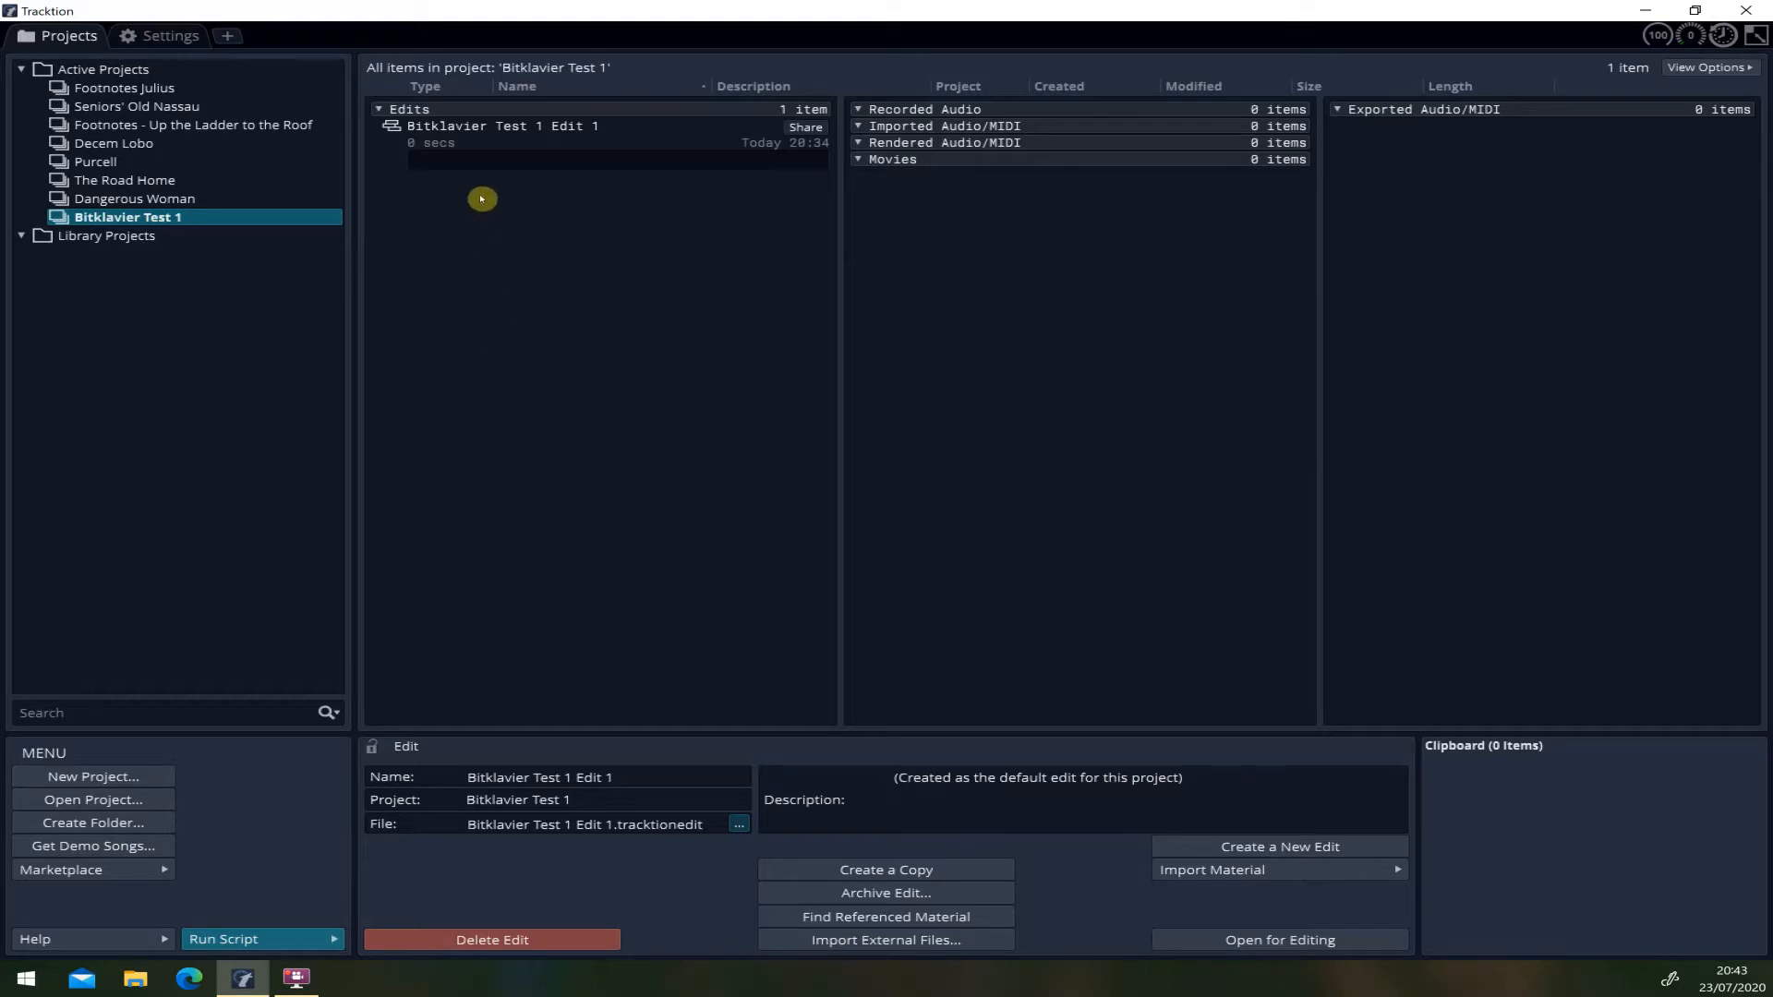
pyautogui.click(445, 125)
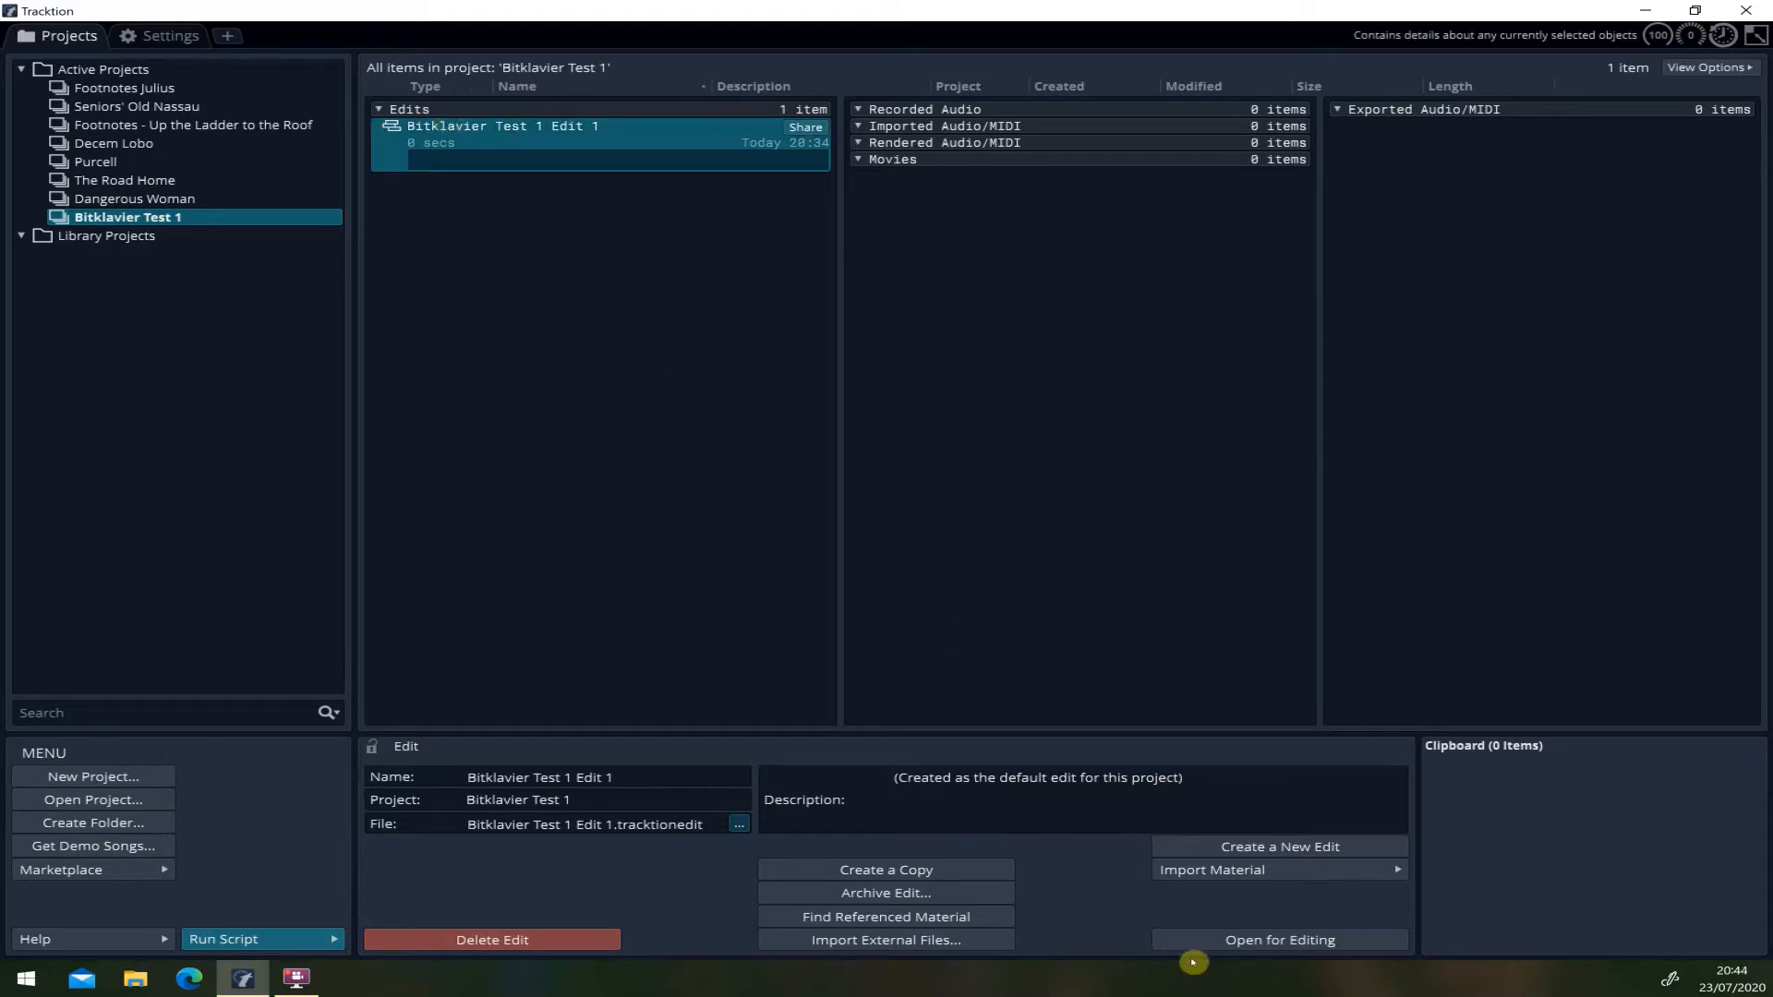
pyautogui.click(1262, 941)
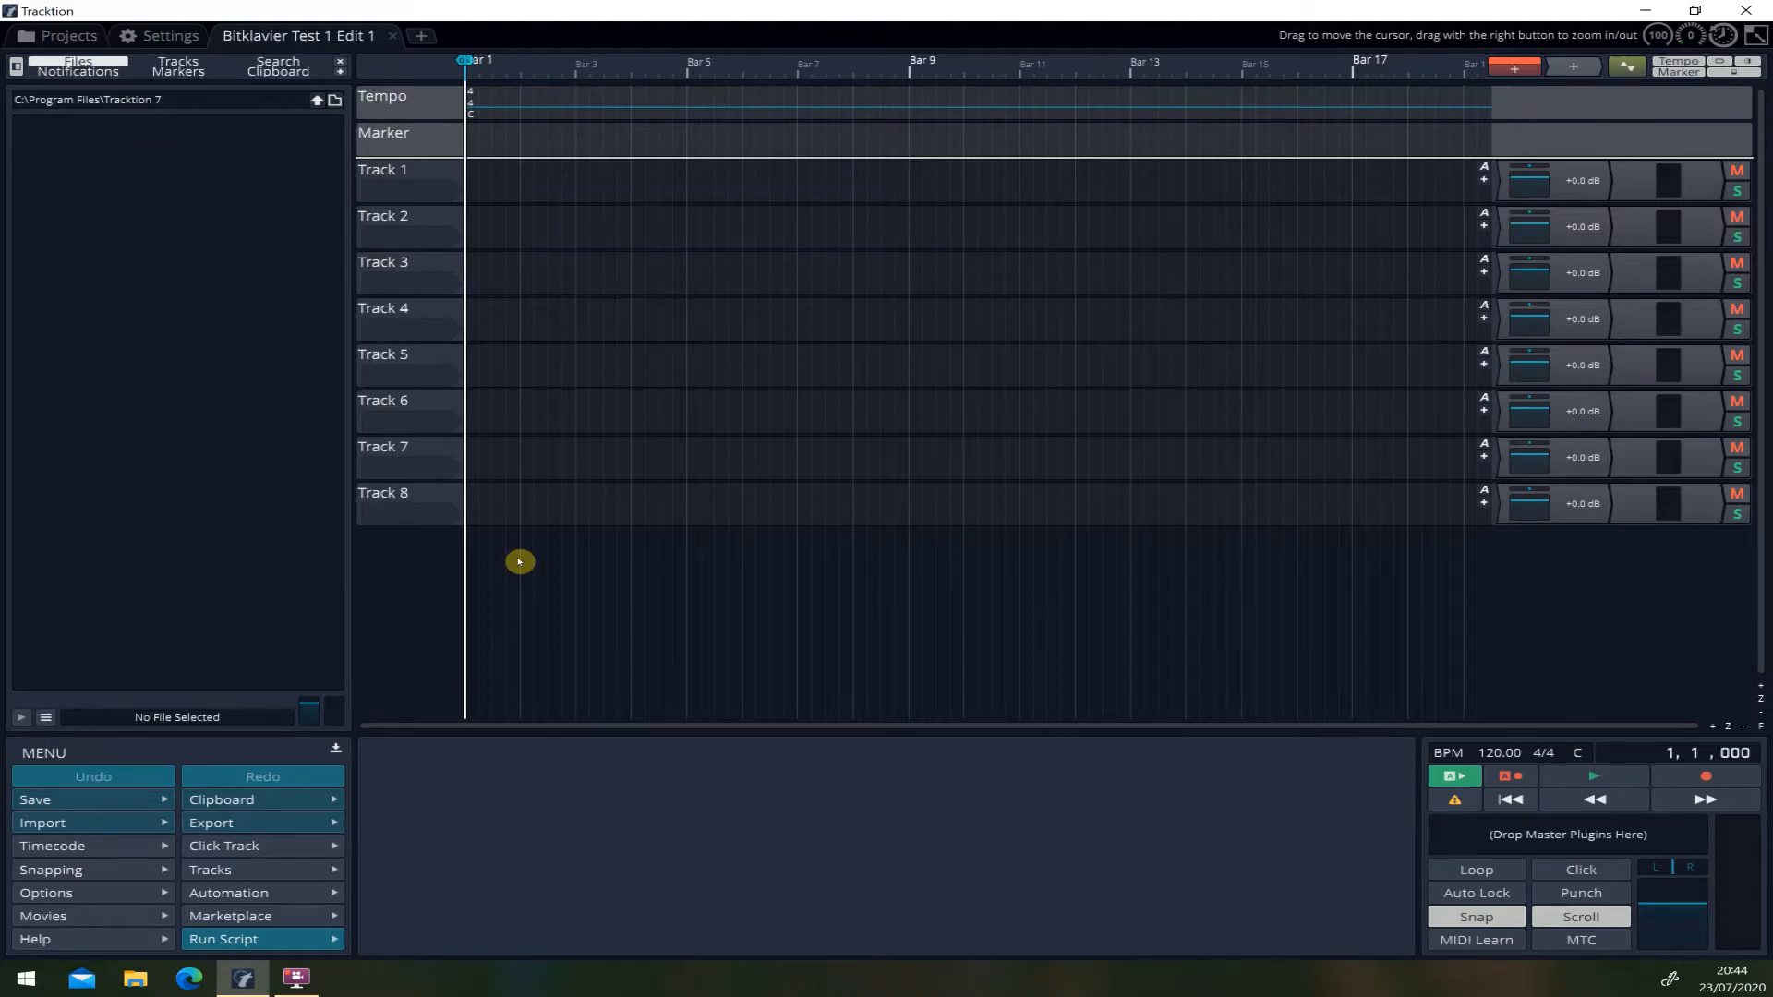
# - Delete Tracks 8 through 2 from the edit, keeping only Track 1
pyautogui.click(407, 500)
pyautogui.press('Delete')
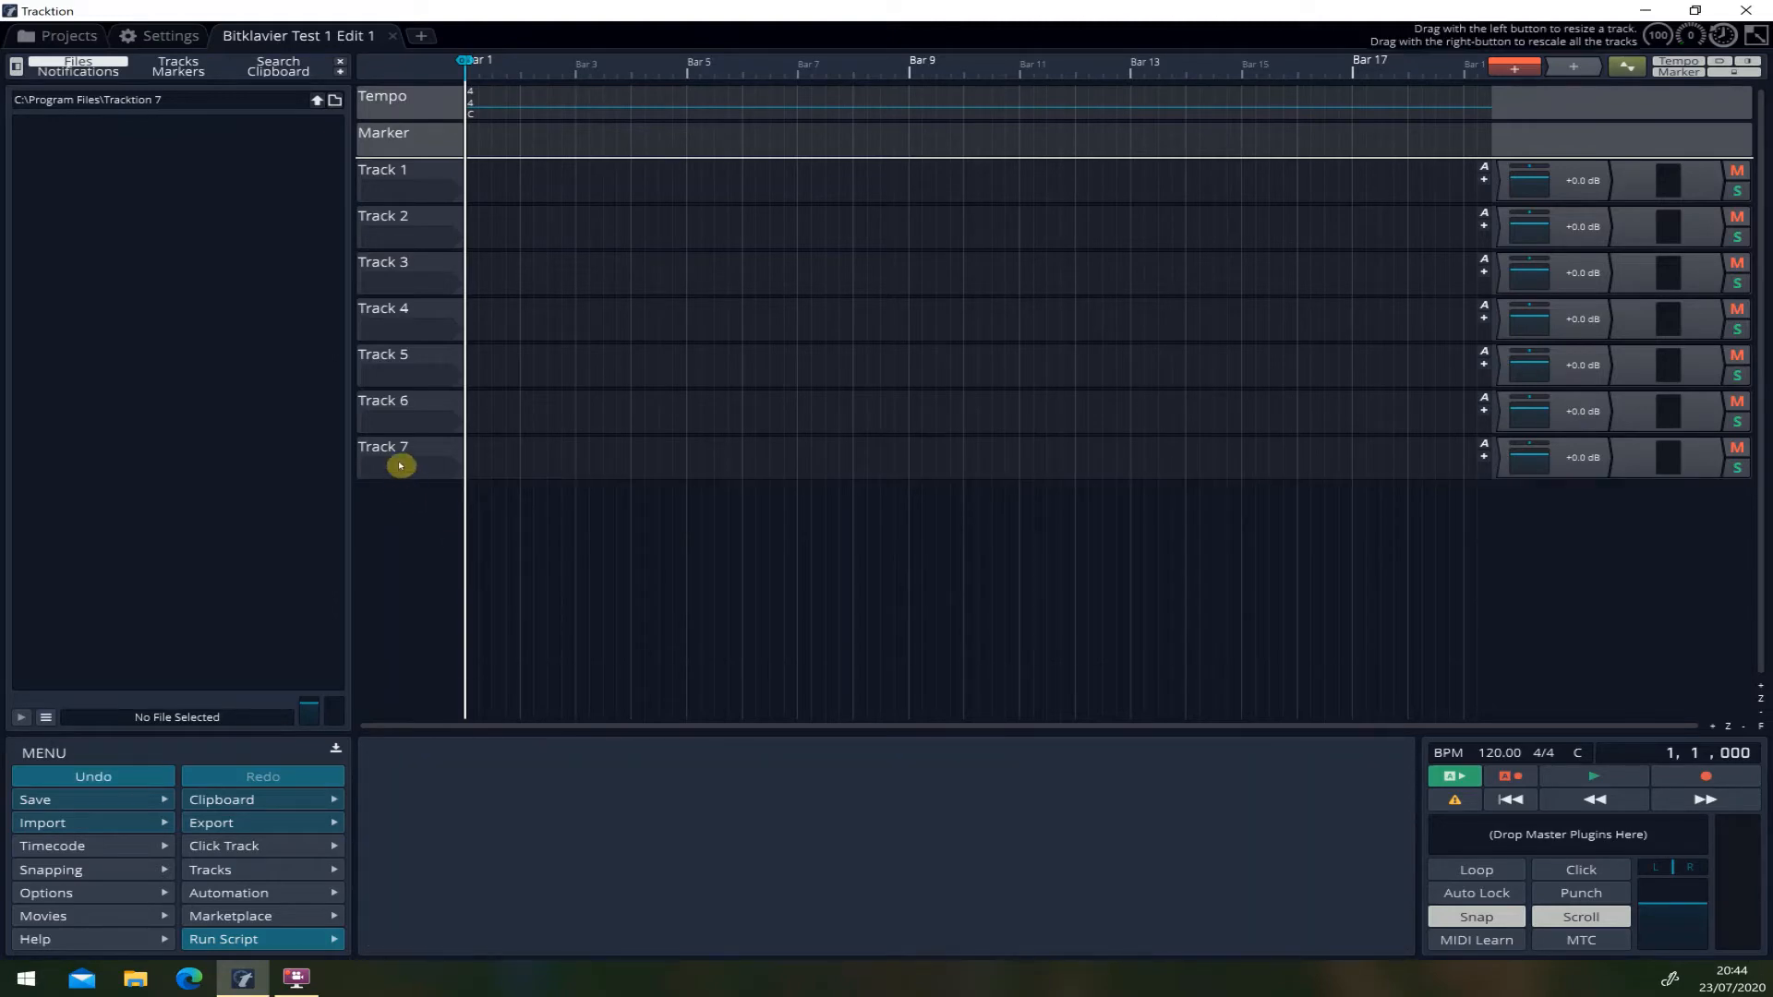
pyautogui.click(395, 455)
pyautogui.press('Delete')
pyautogui.click(400, 399)
pyautogui.press('Delete')
pyautogui.click(404, 362)
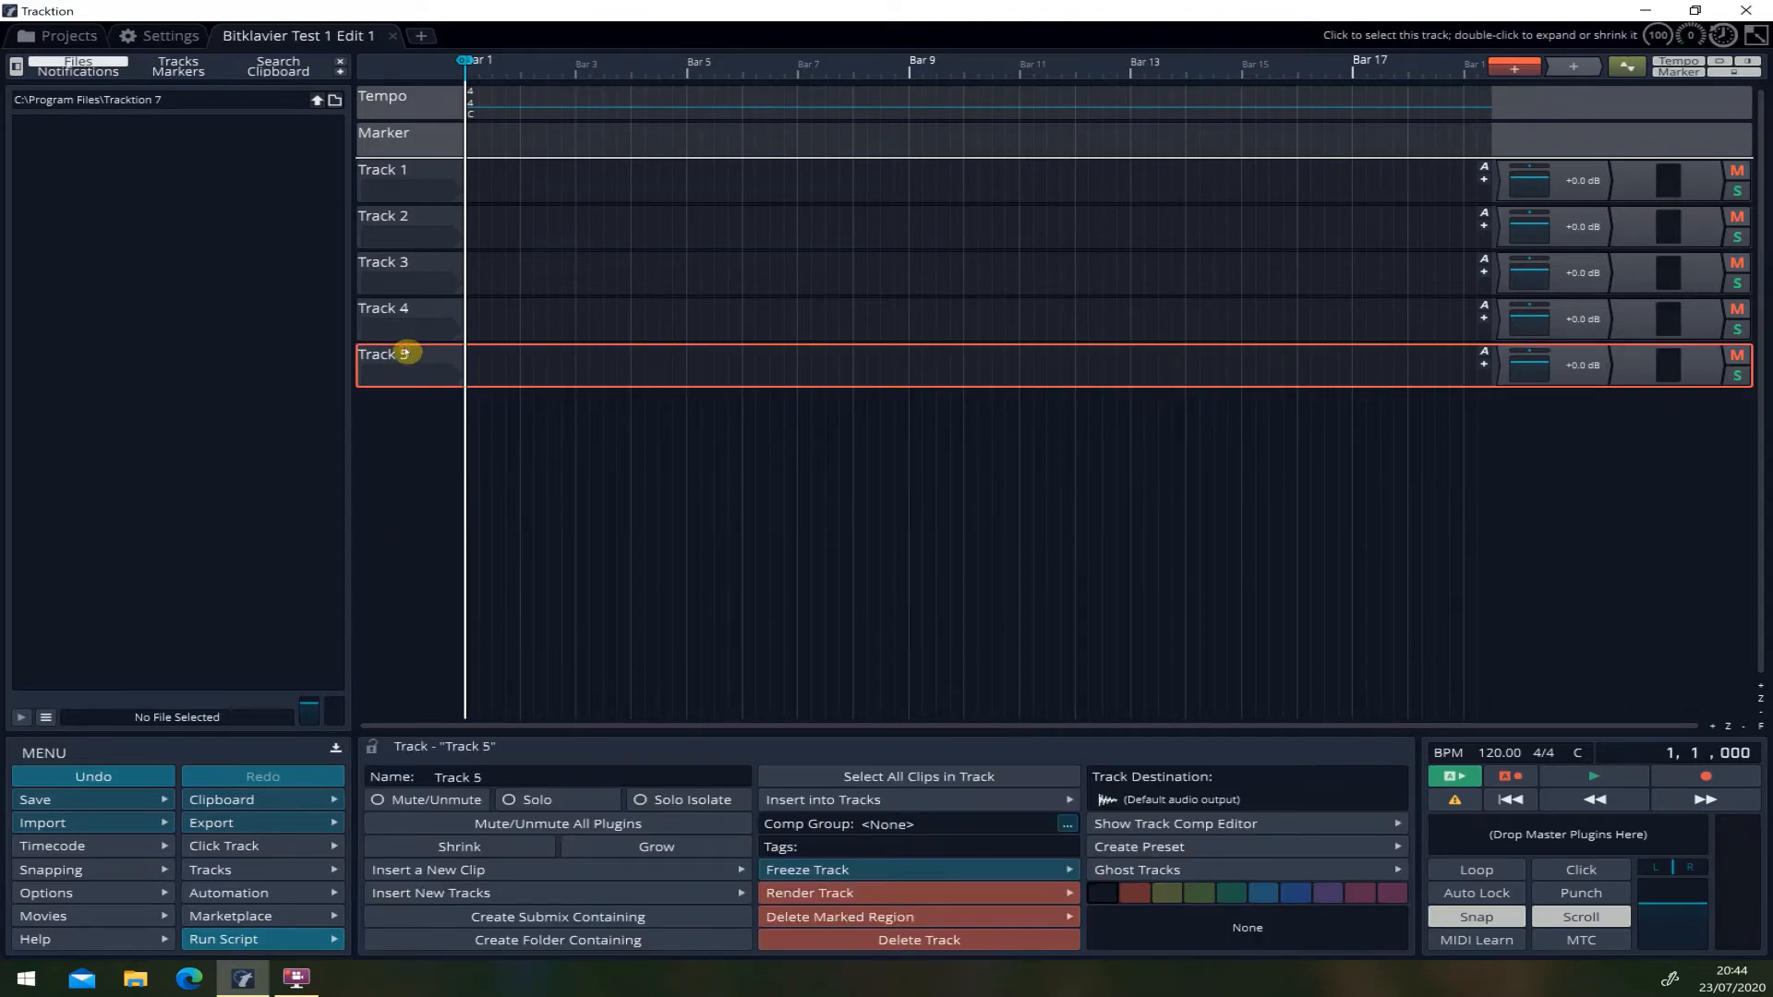
pyautogui.press('Delete')
pyautogui.click(408, 318)
pyautogui.press('Delete')
pyautogui.click(411, 276)
pyautogui.press('Delete')
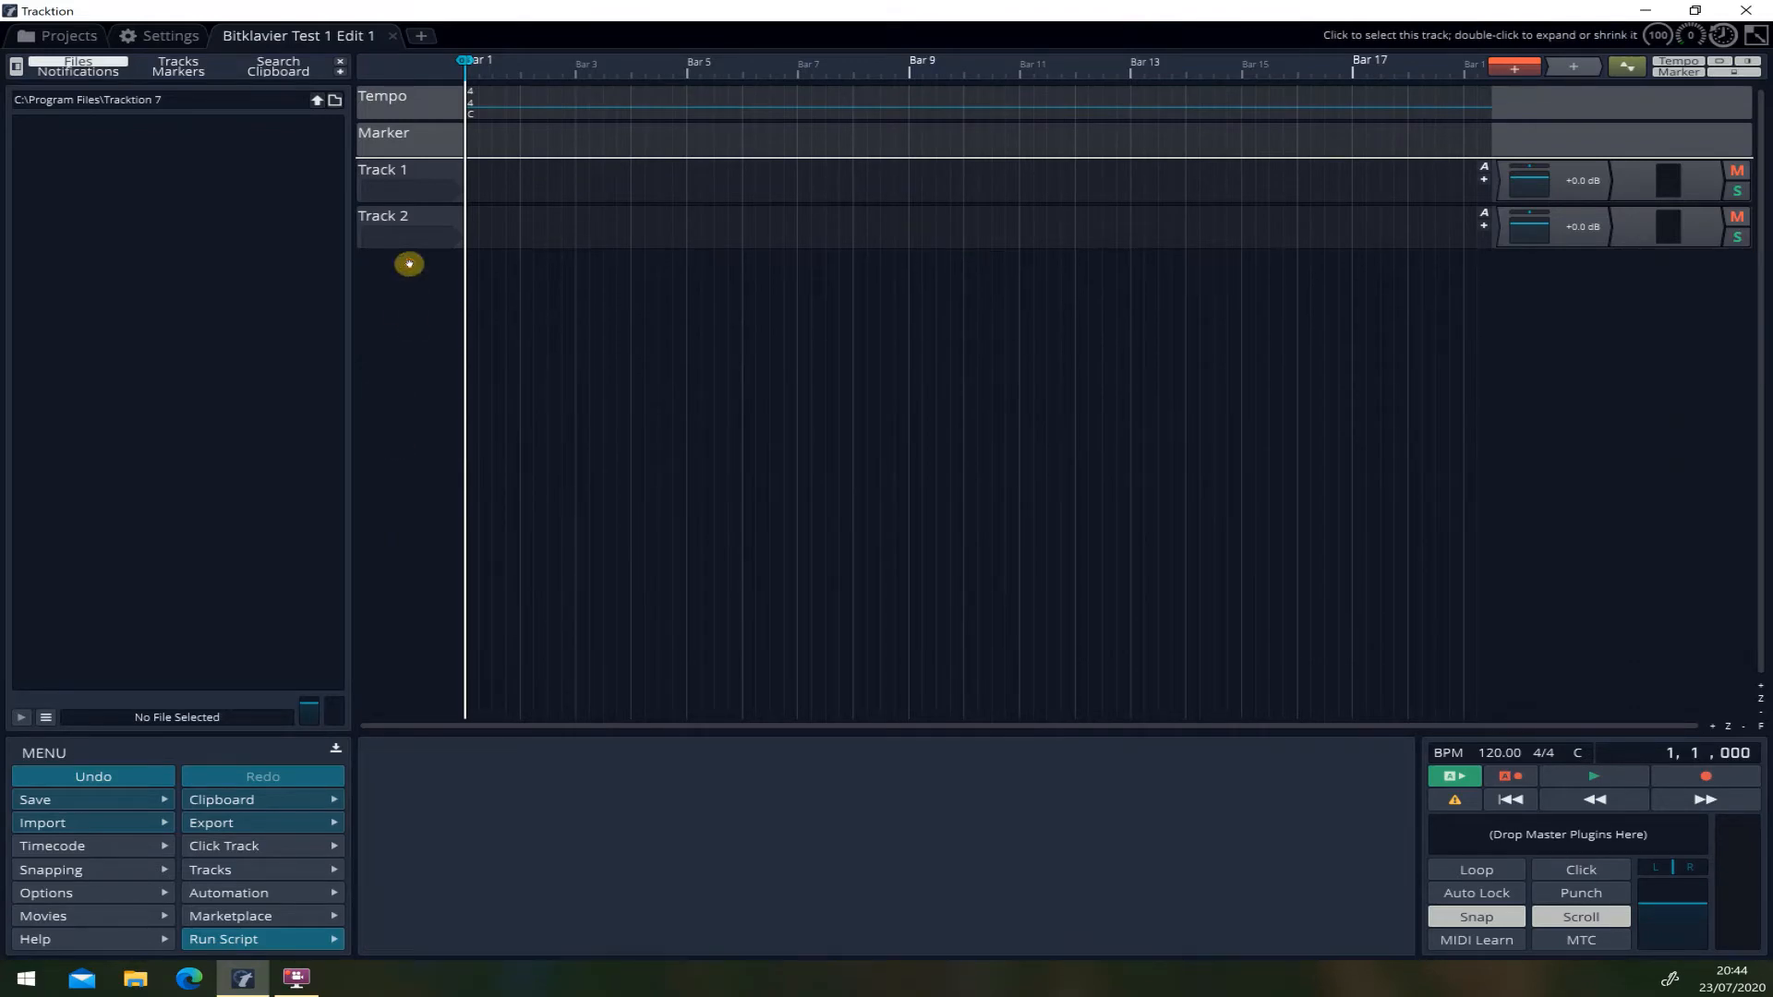
pyautogui.click(416, 218)
pyautogui.press('Delete')
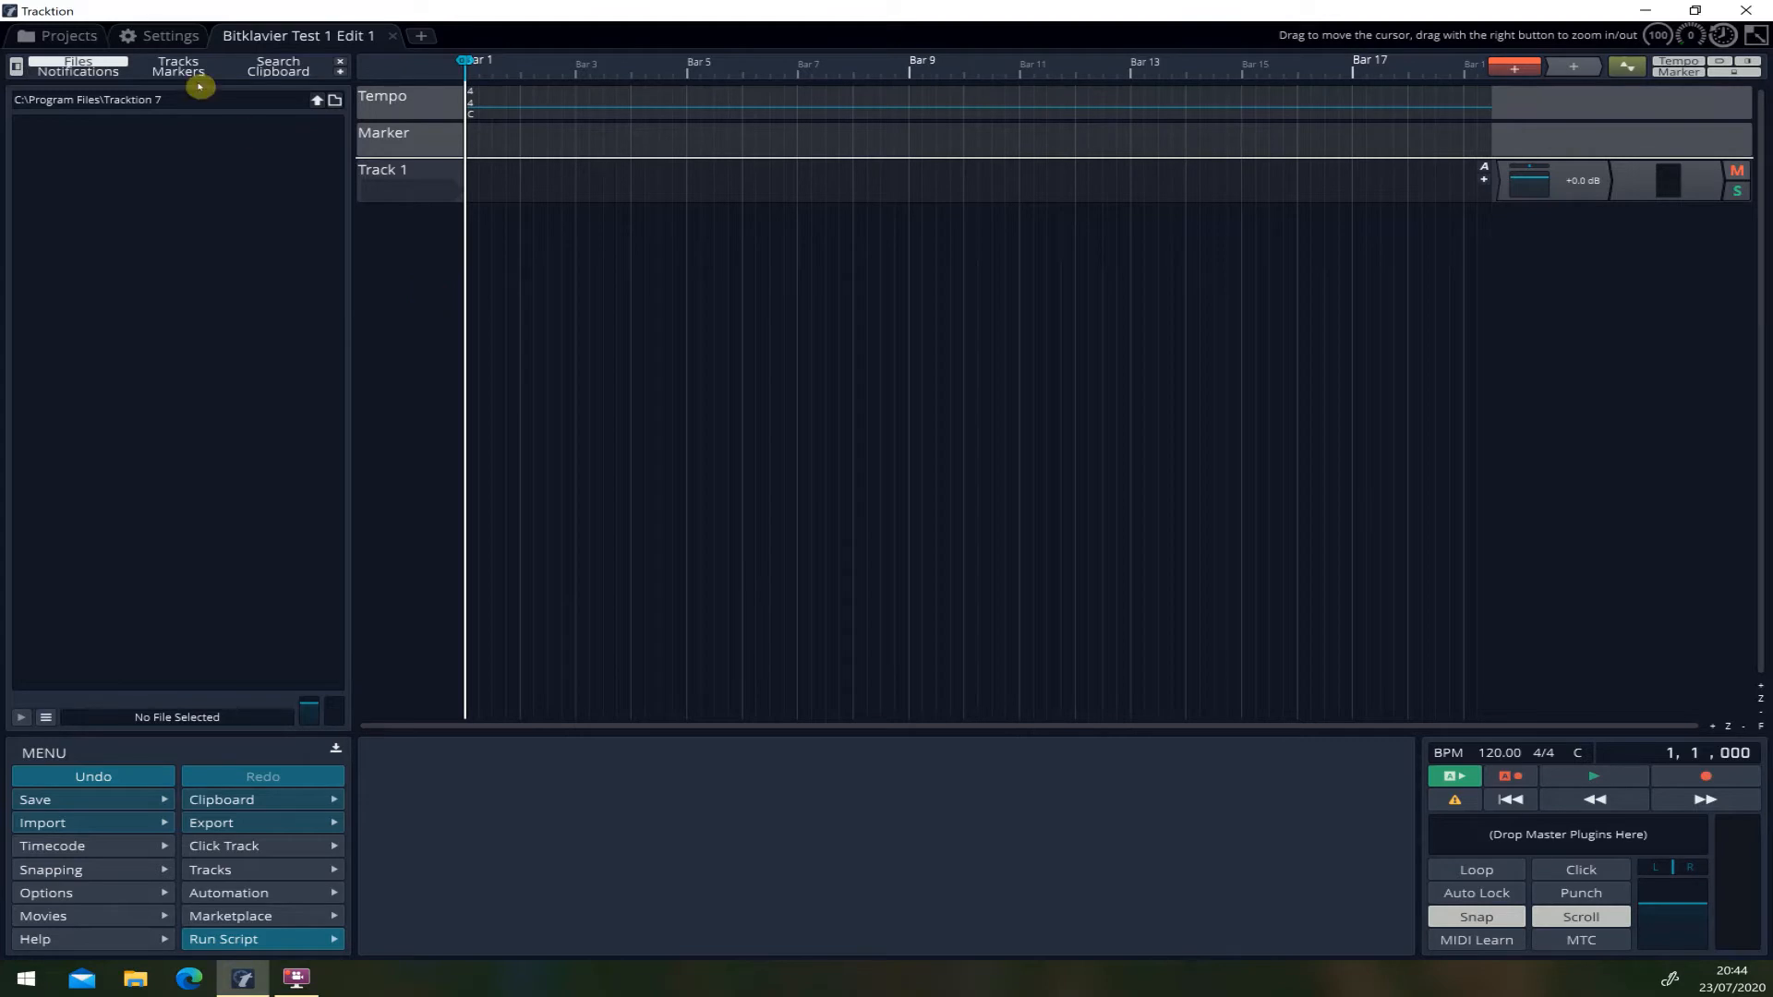
# - Review the MIDI device, plugin and audio device settings, and return to the Bitklavier Test 1 edit
pyautogui.click(147, 36)
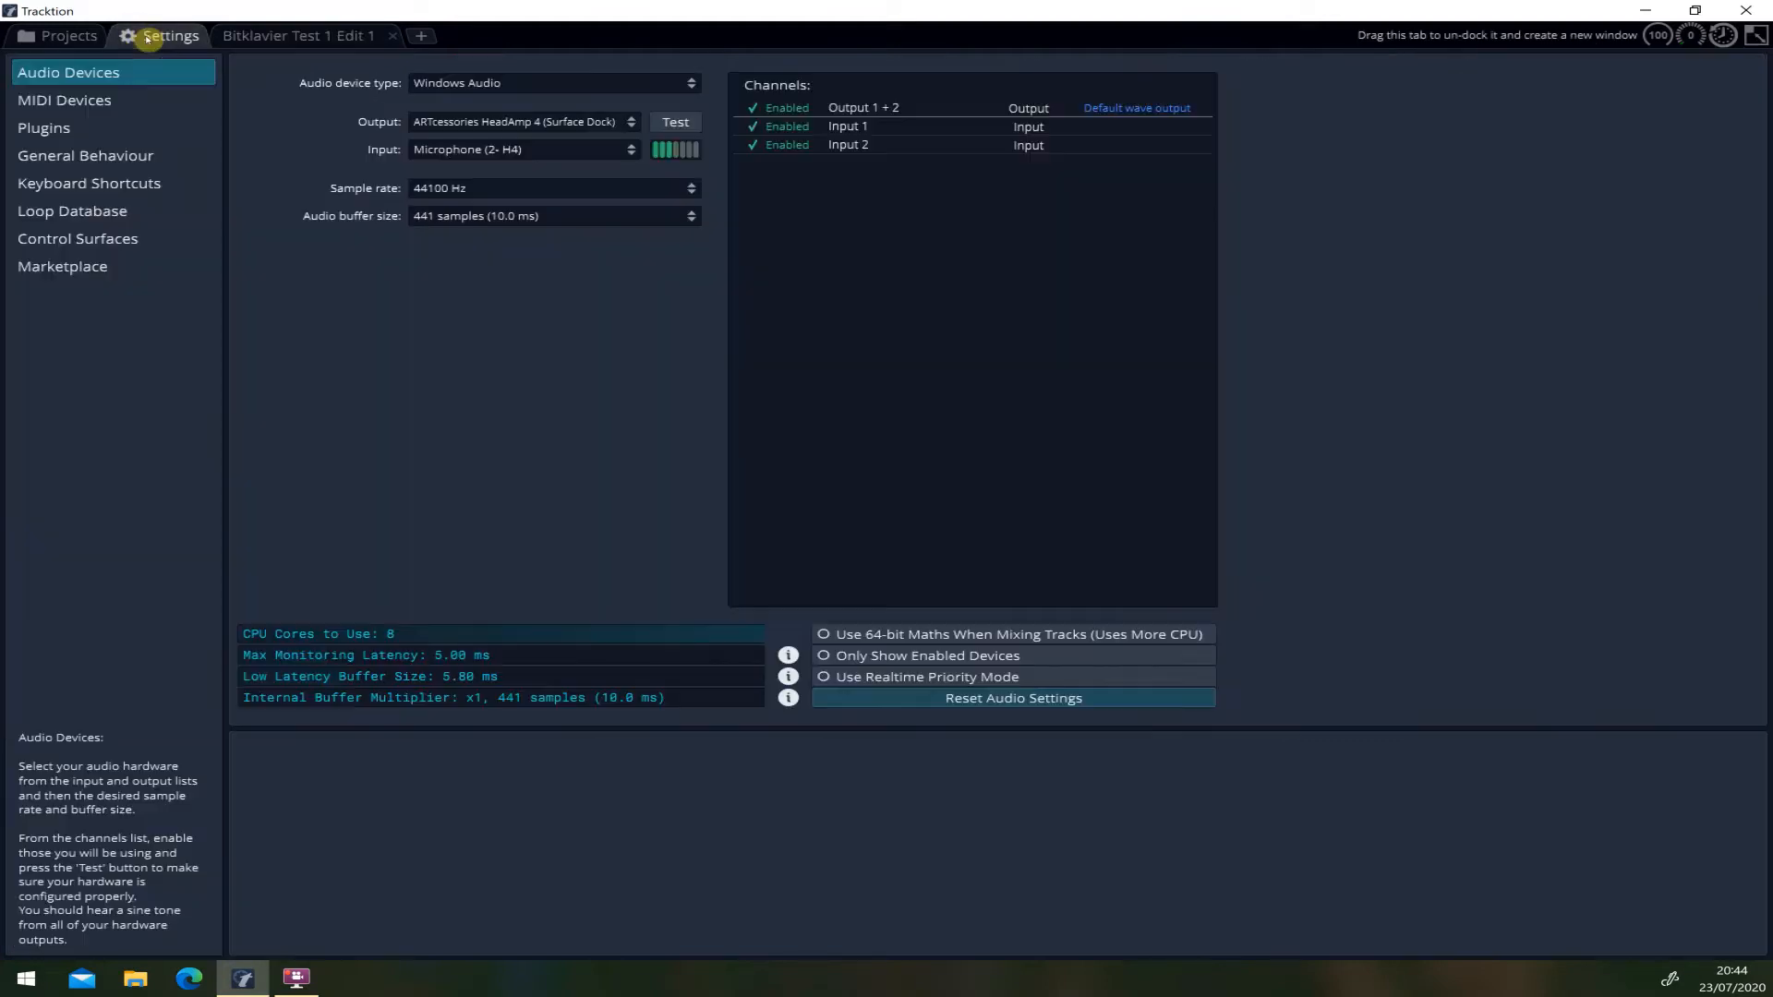
pyautogui.click(117, 98)
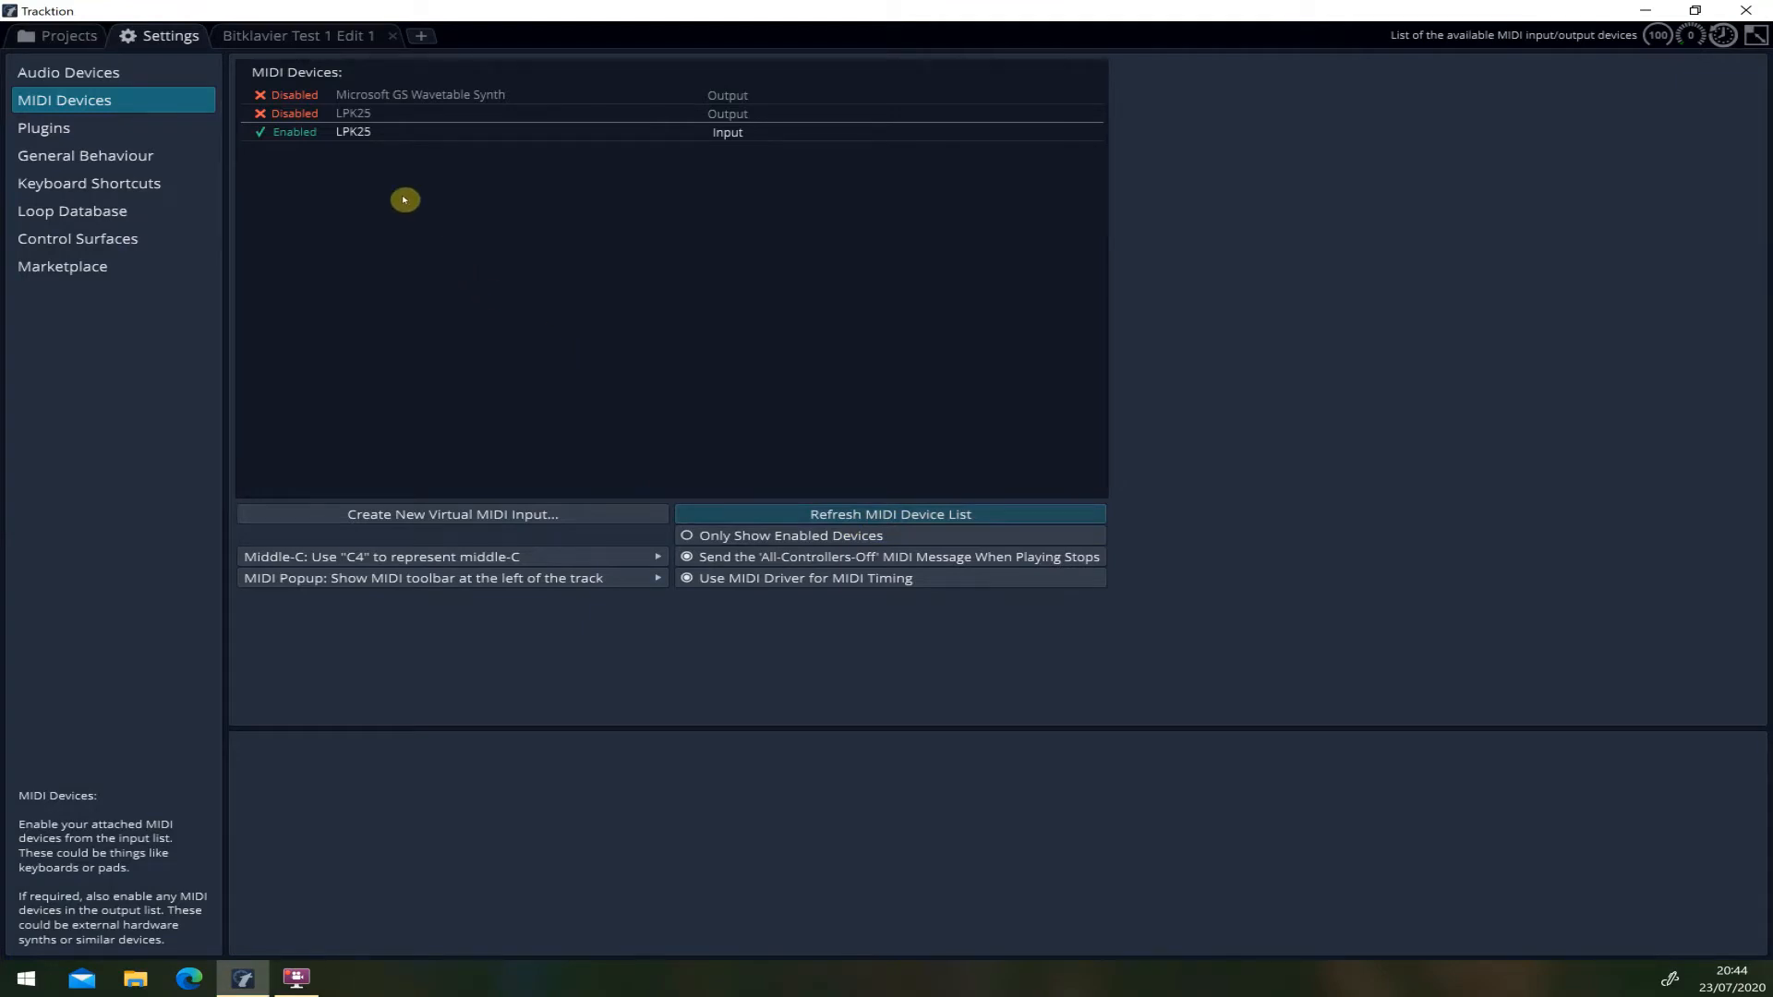
pyautogui.click(138, 130)
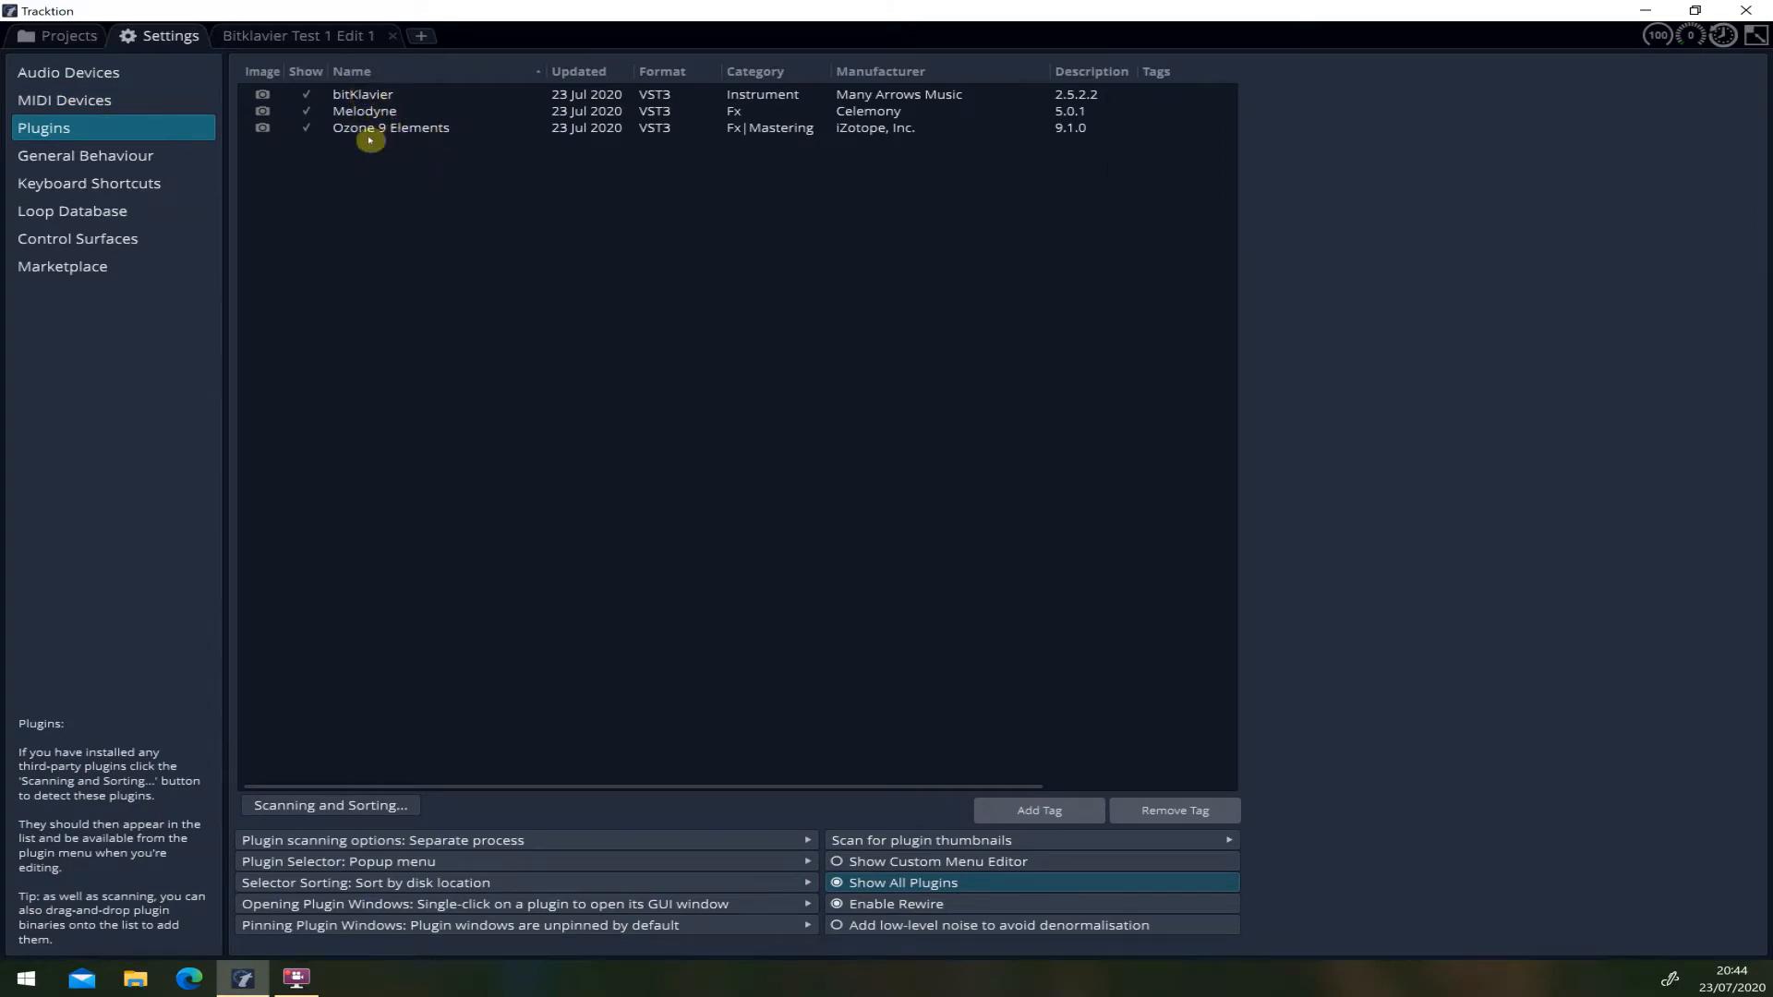
pyautogui.click(125, 71)
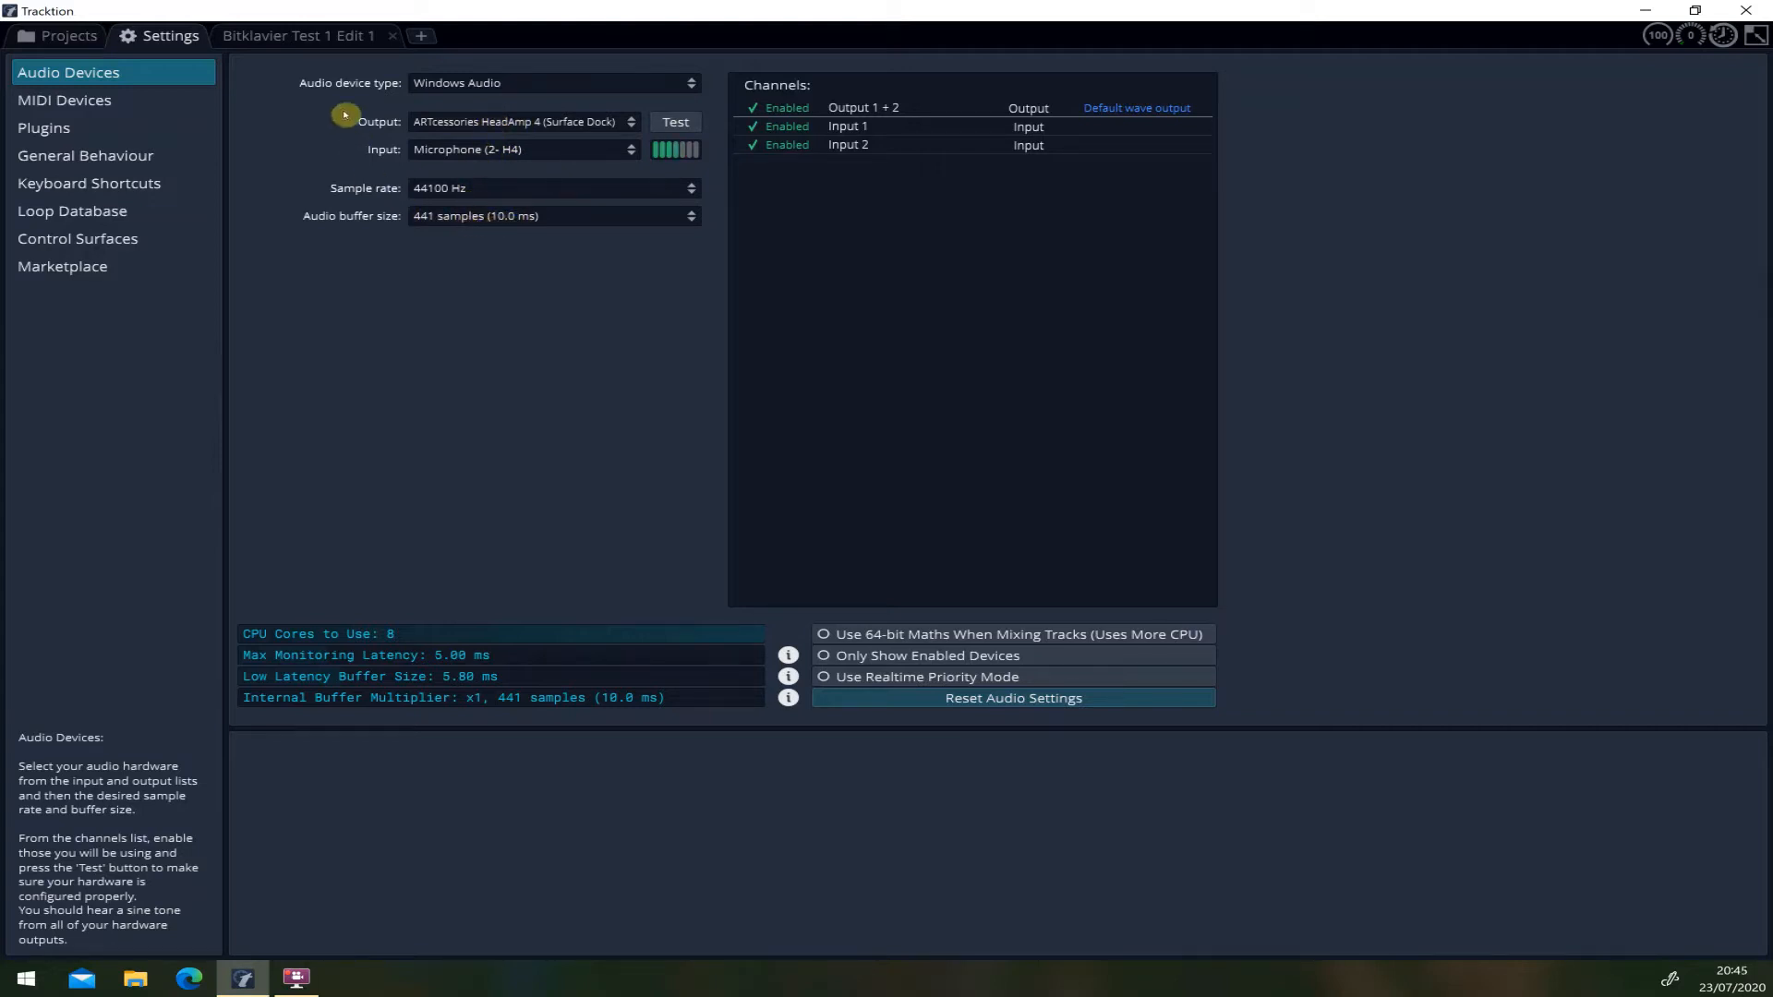
pyautogui.click(274, 39)
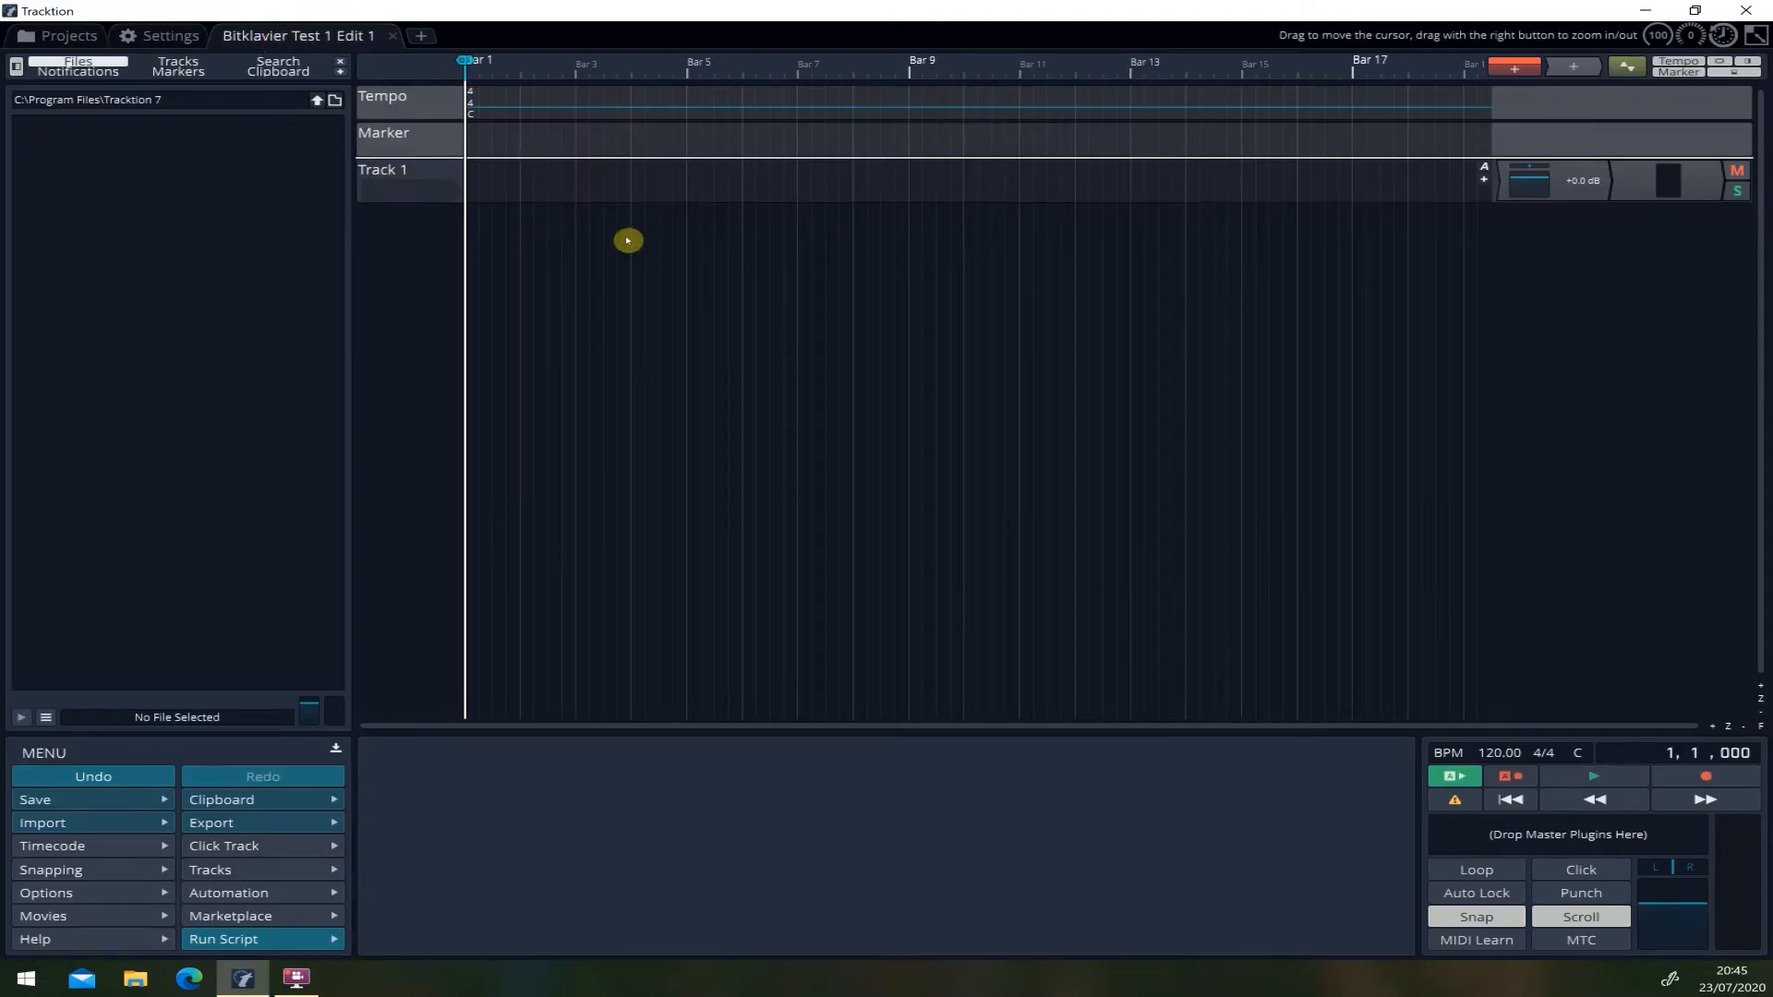
# - Assign the LPK25 keyboard as Track 1's MIDI input and add the VST3 bitKlavier plugin to the track, closing its window
pyautogui.click(418, 187)
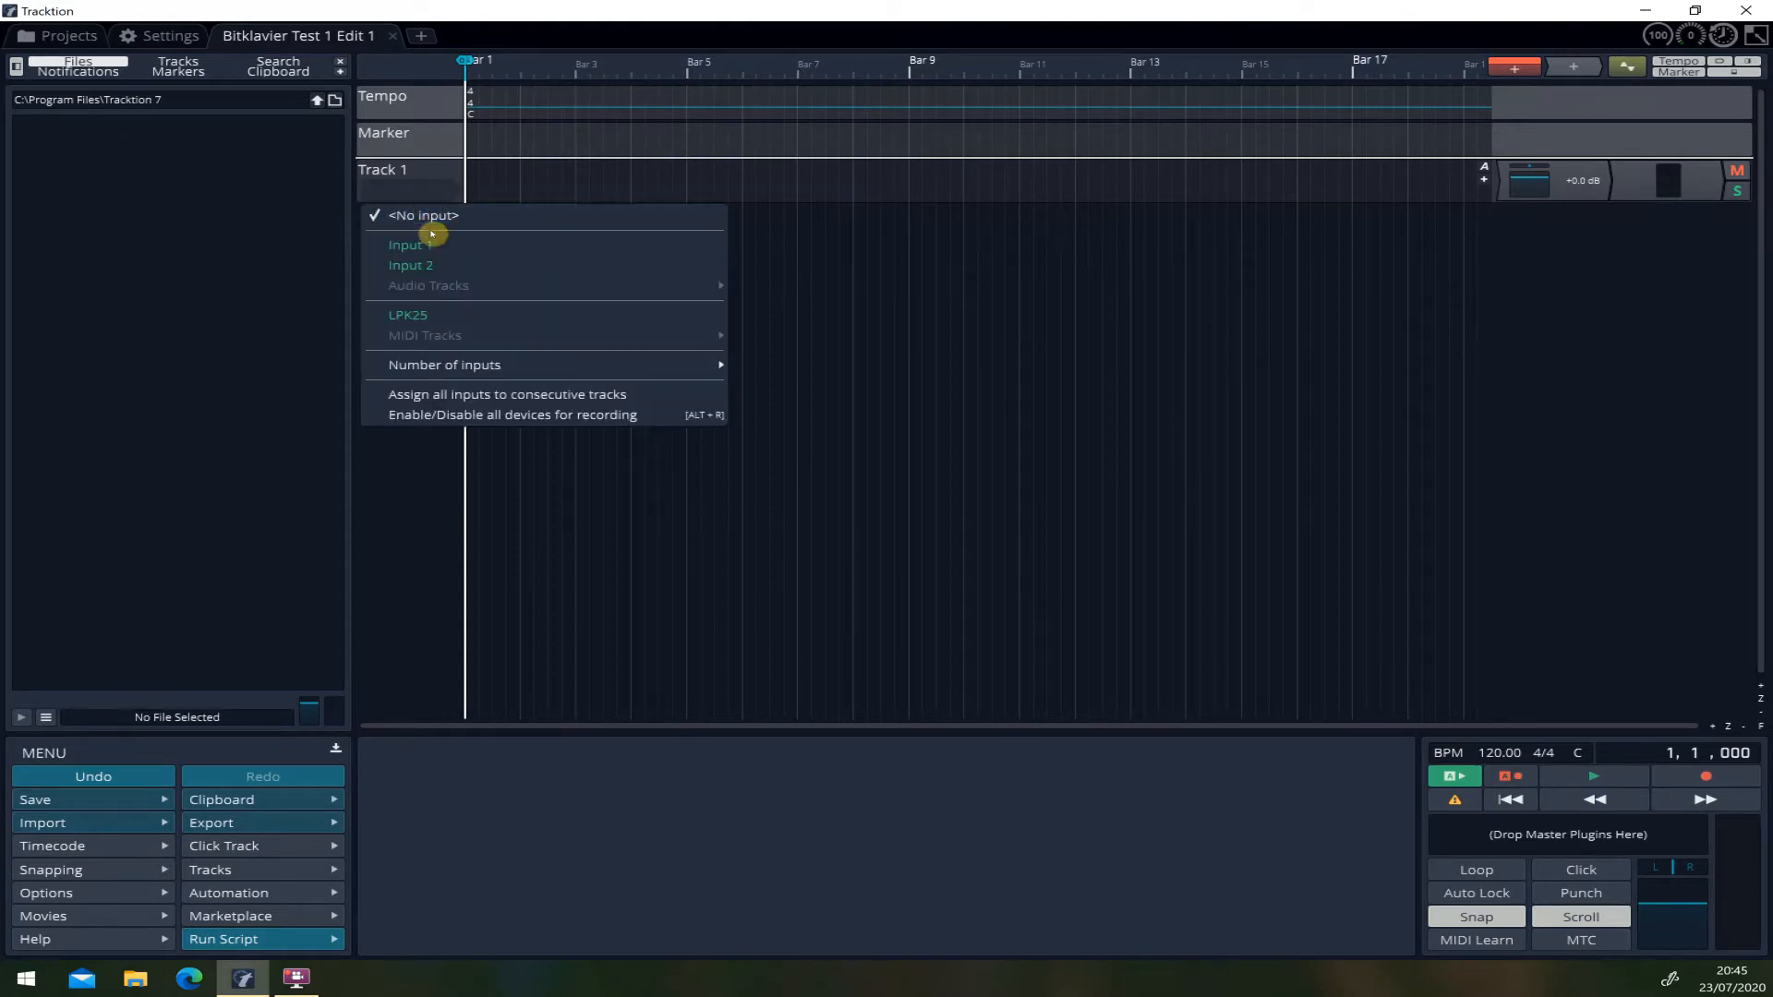
pyautogui.click(429, 315)
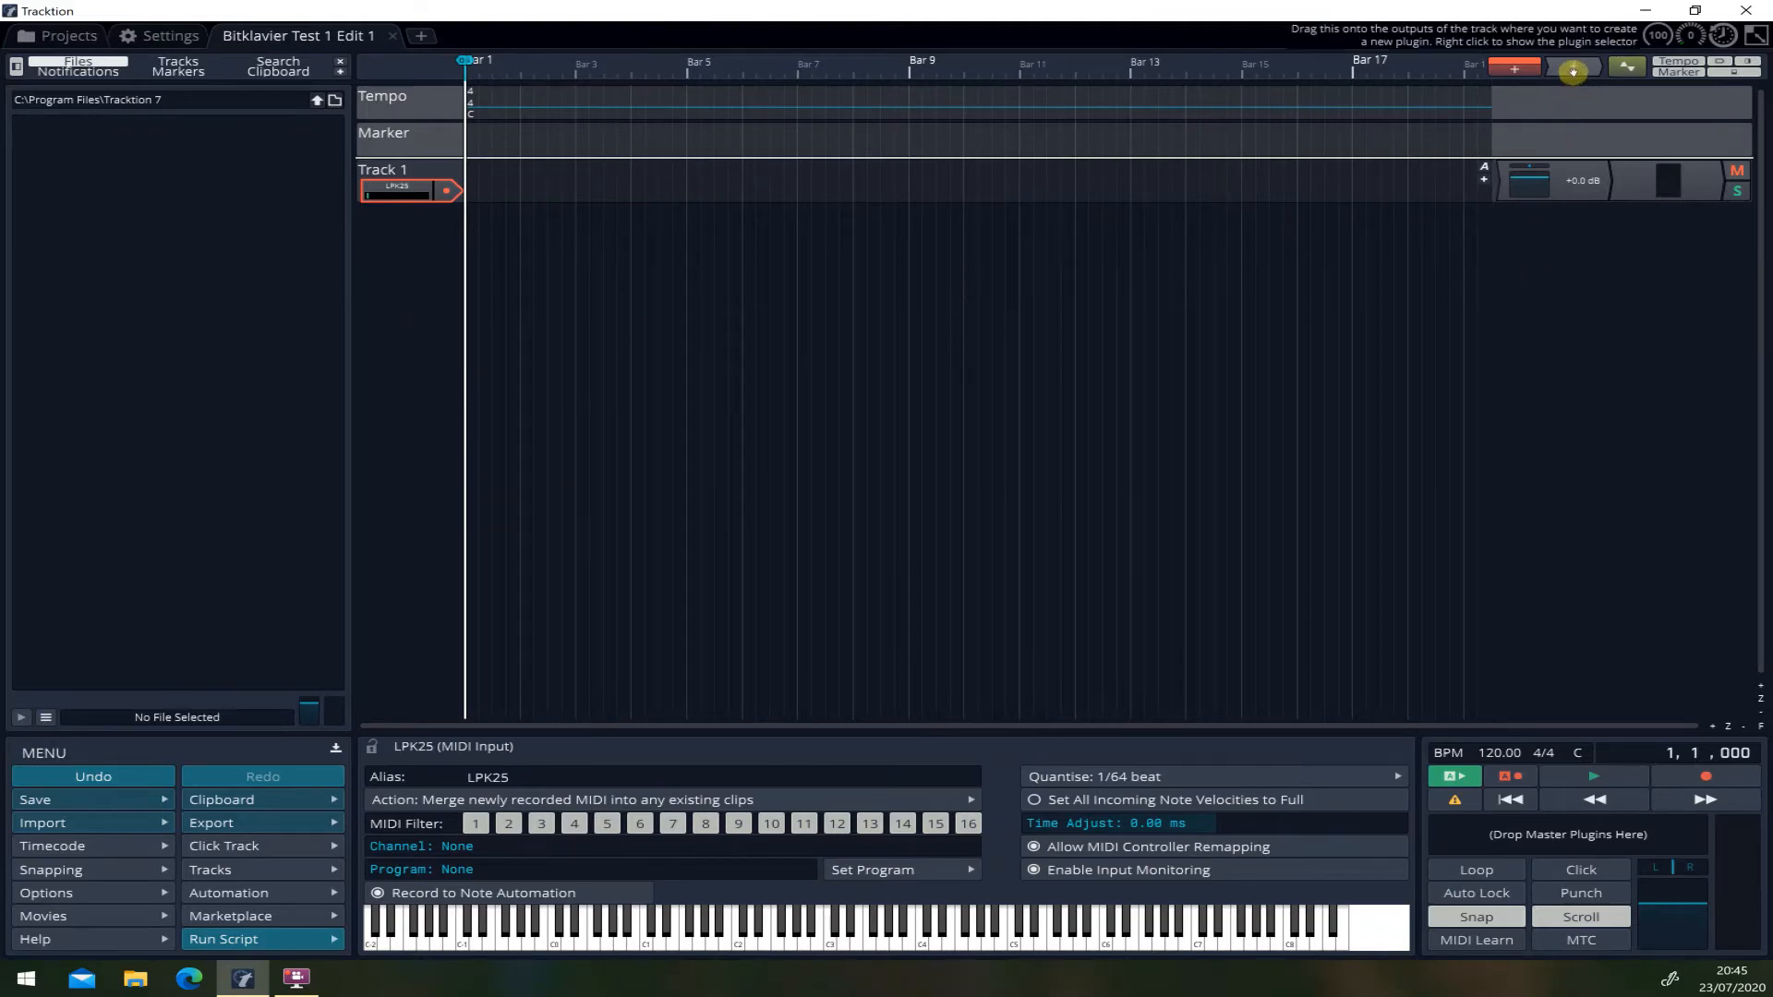
pyautogui.moveTo(1575, 66); pyautogui.dragTo(1591, 180)
pyautogui.moveTo(1582, 223)
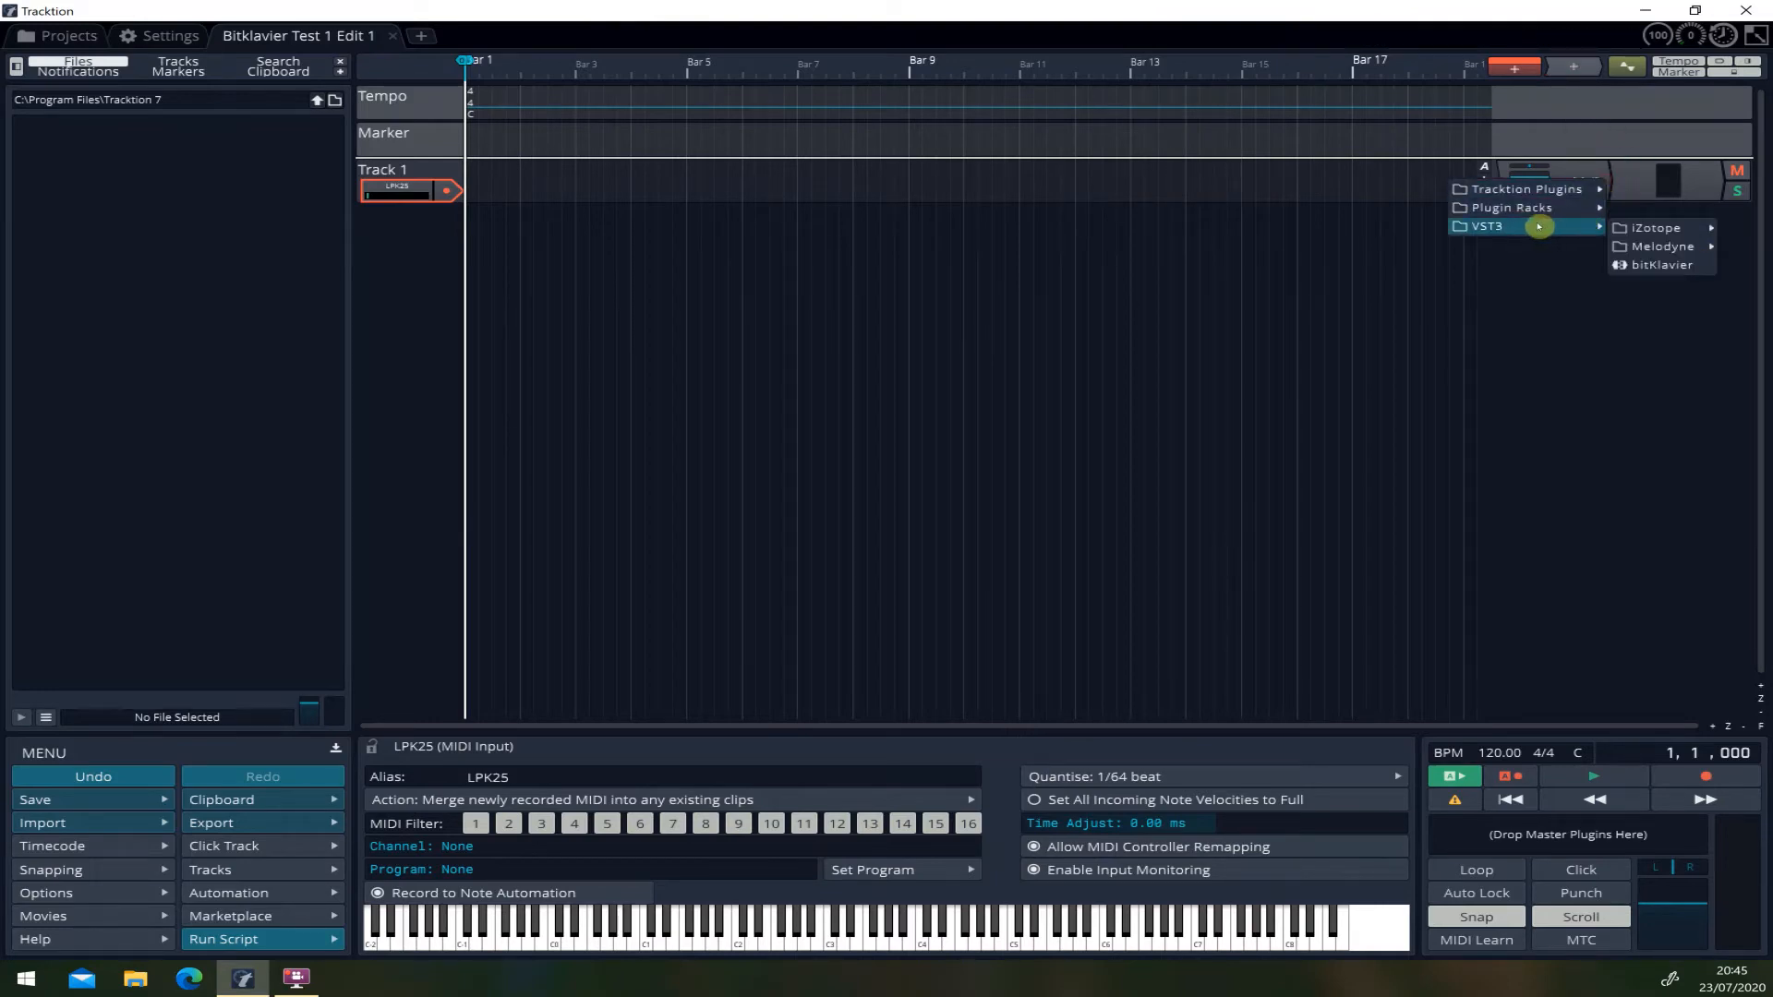
pyautogui.click(1650, 265)
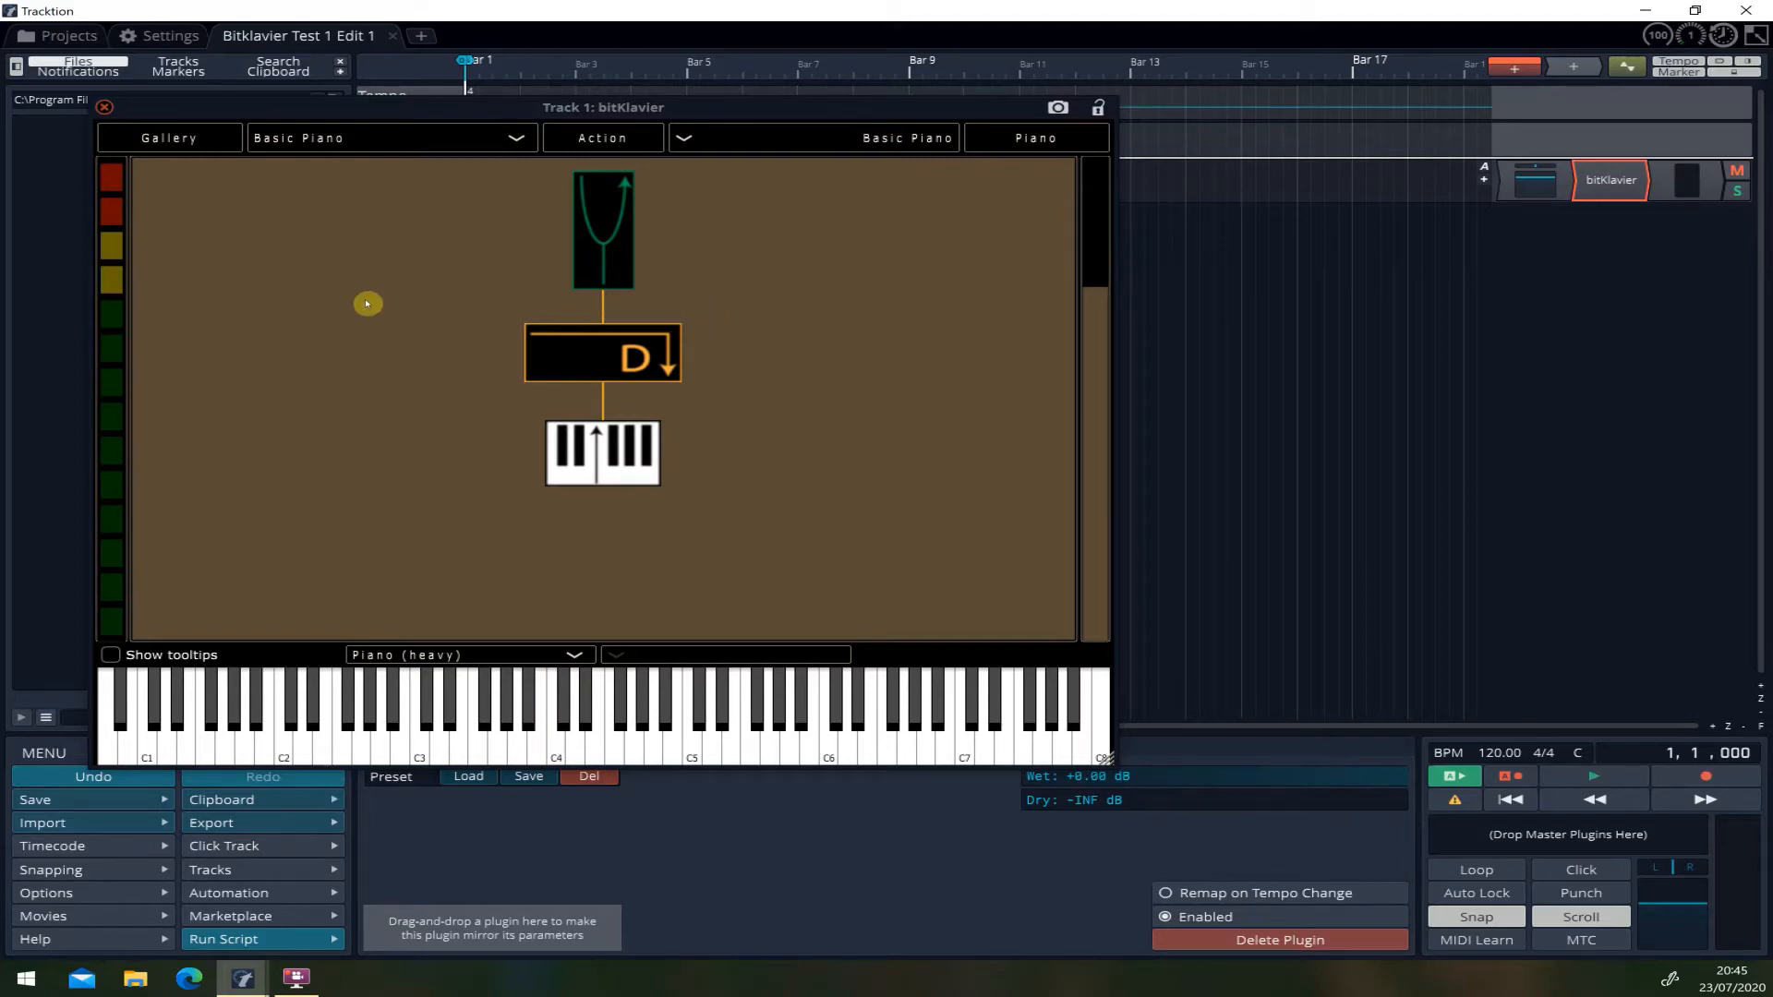
pyautogui.click(104, 107)
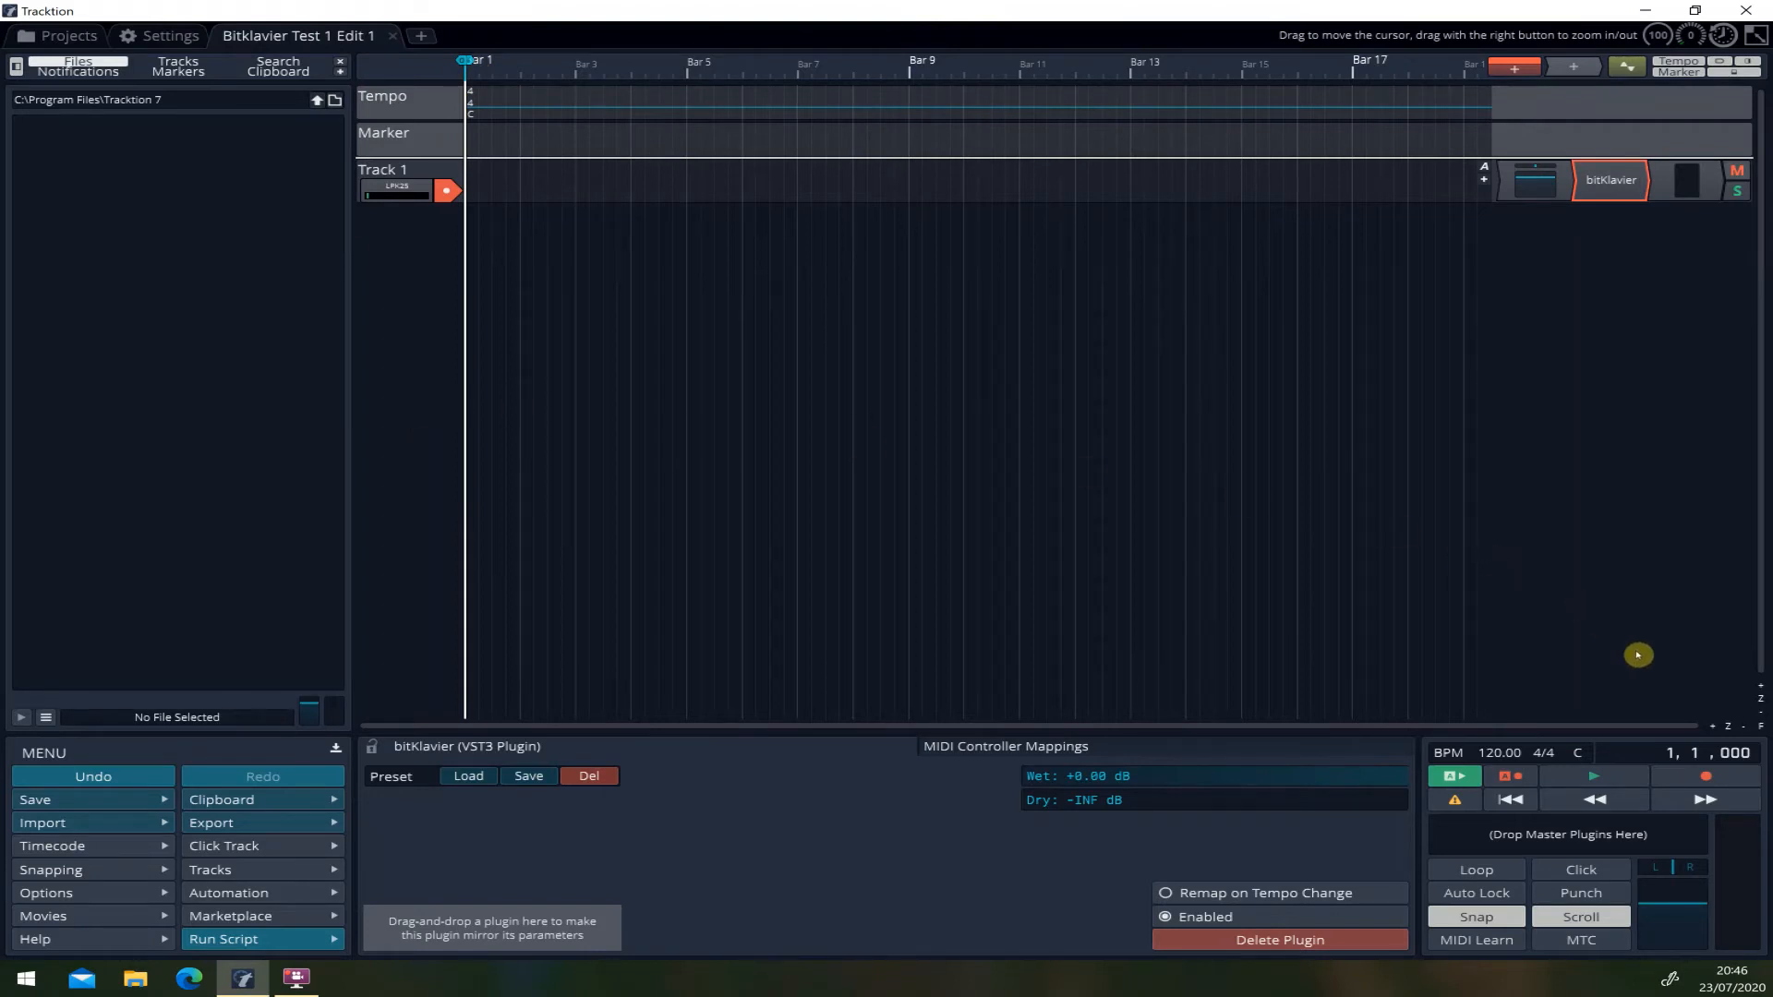
# - Record a MIDI performance about 13 bars long on Track 1 and play back its opening bars from the start
pyautogui.click(1677, 773)
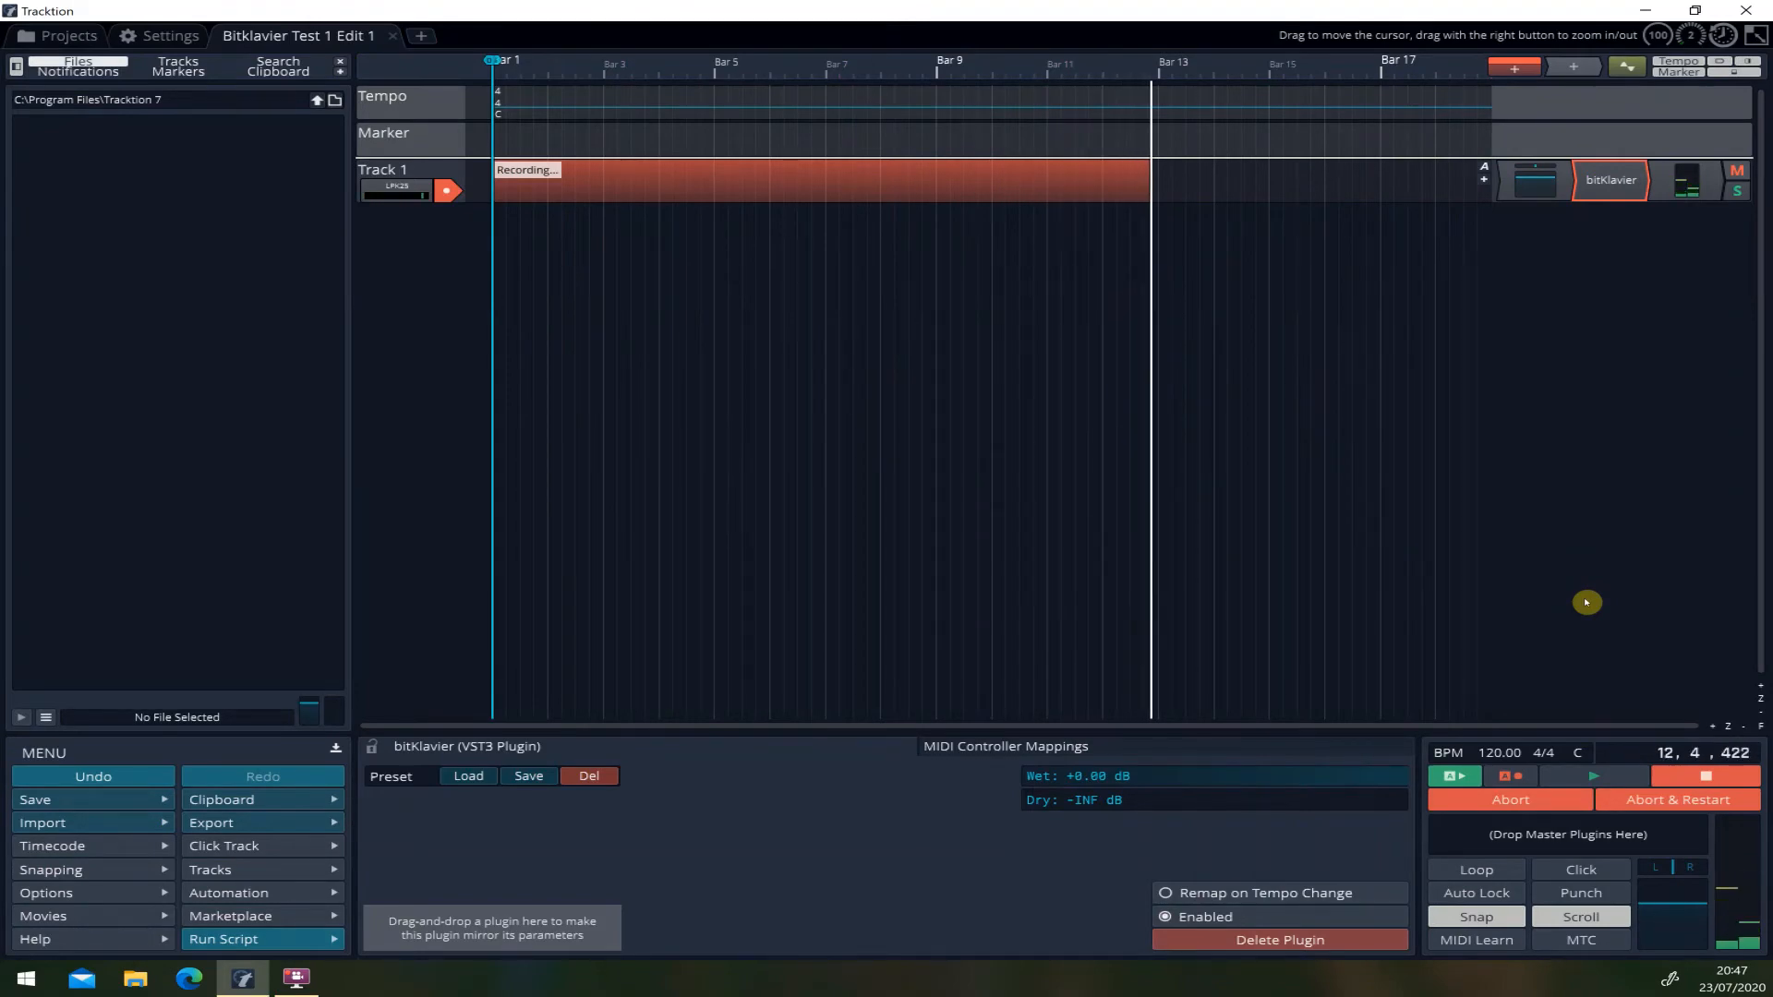
pyautogui.click(1677, 773)
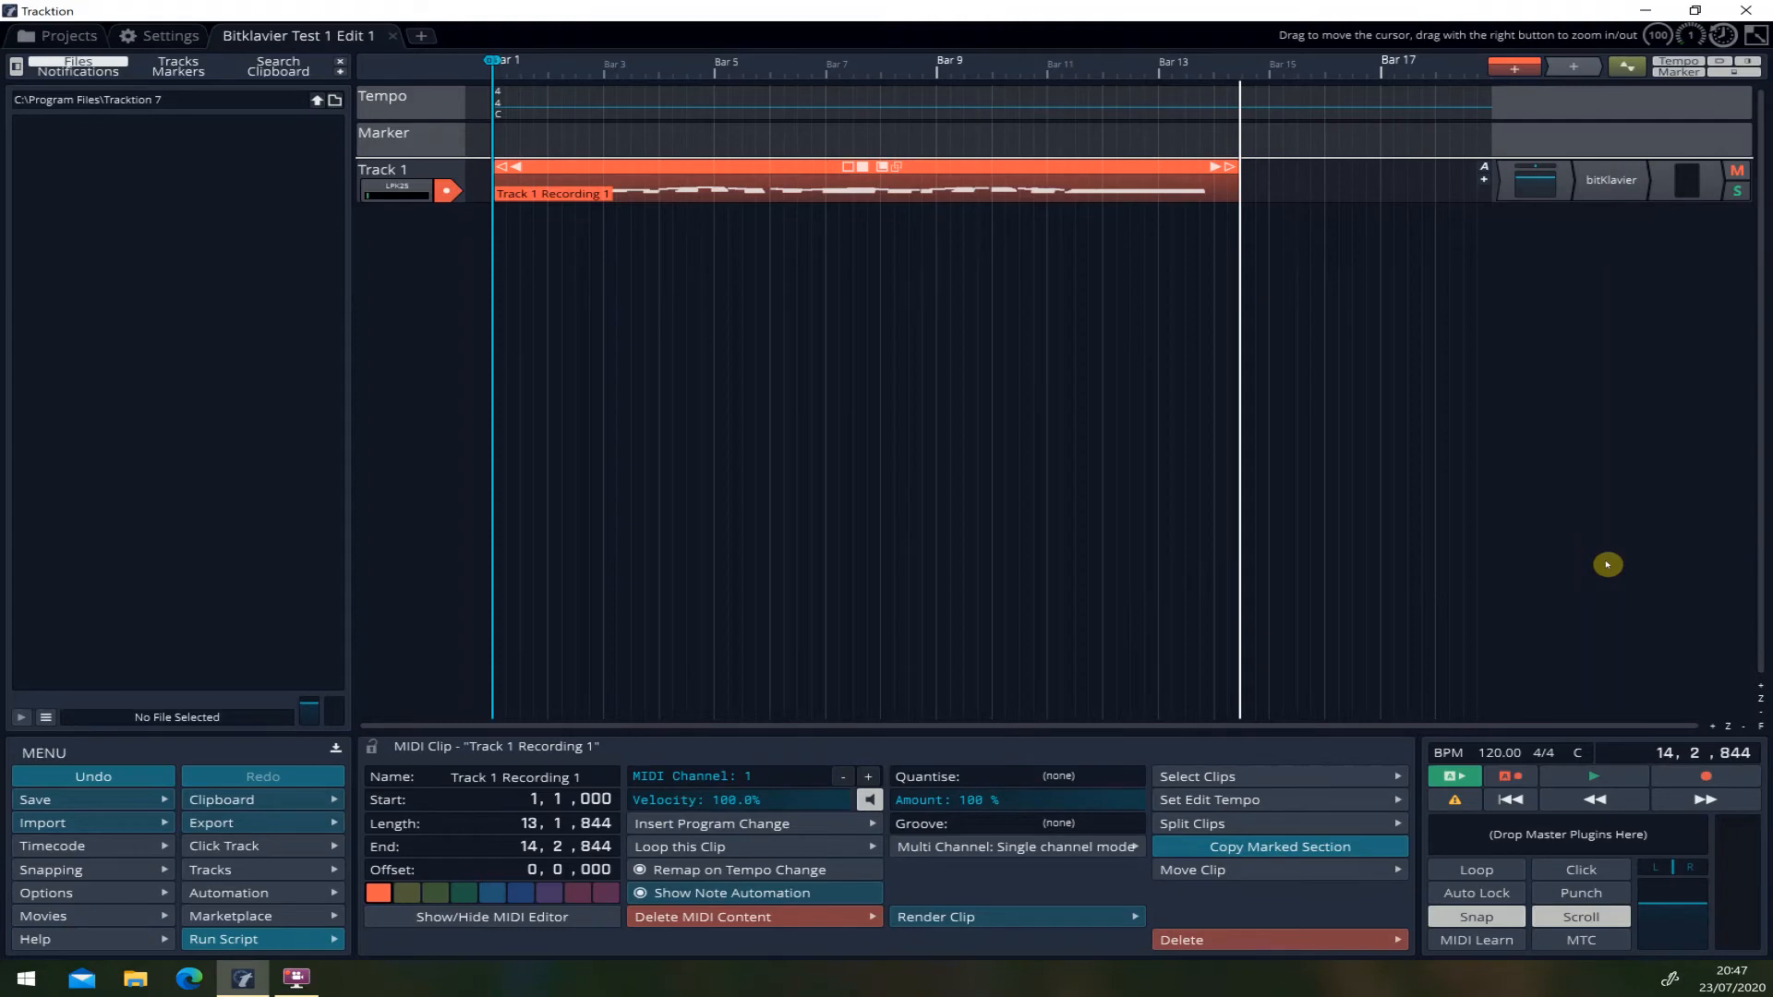
pyautogui.click(1511, 800)
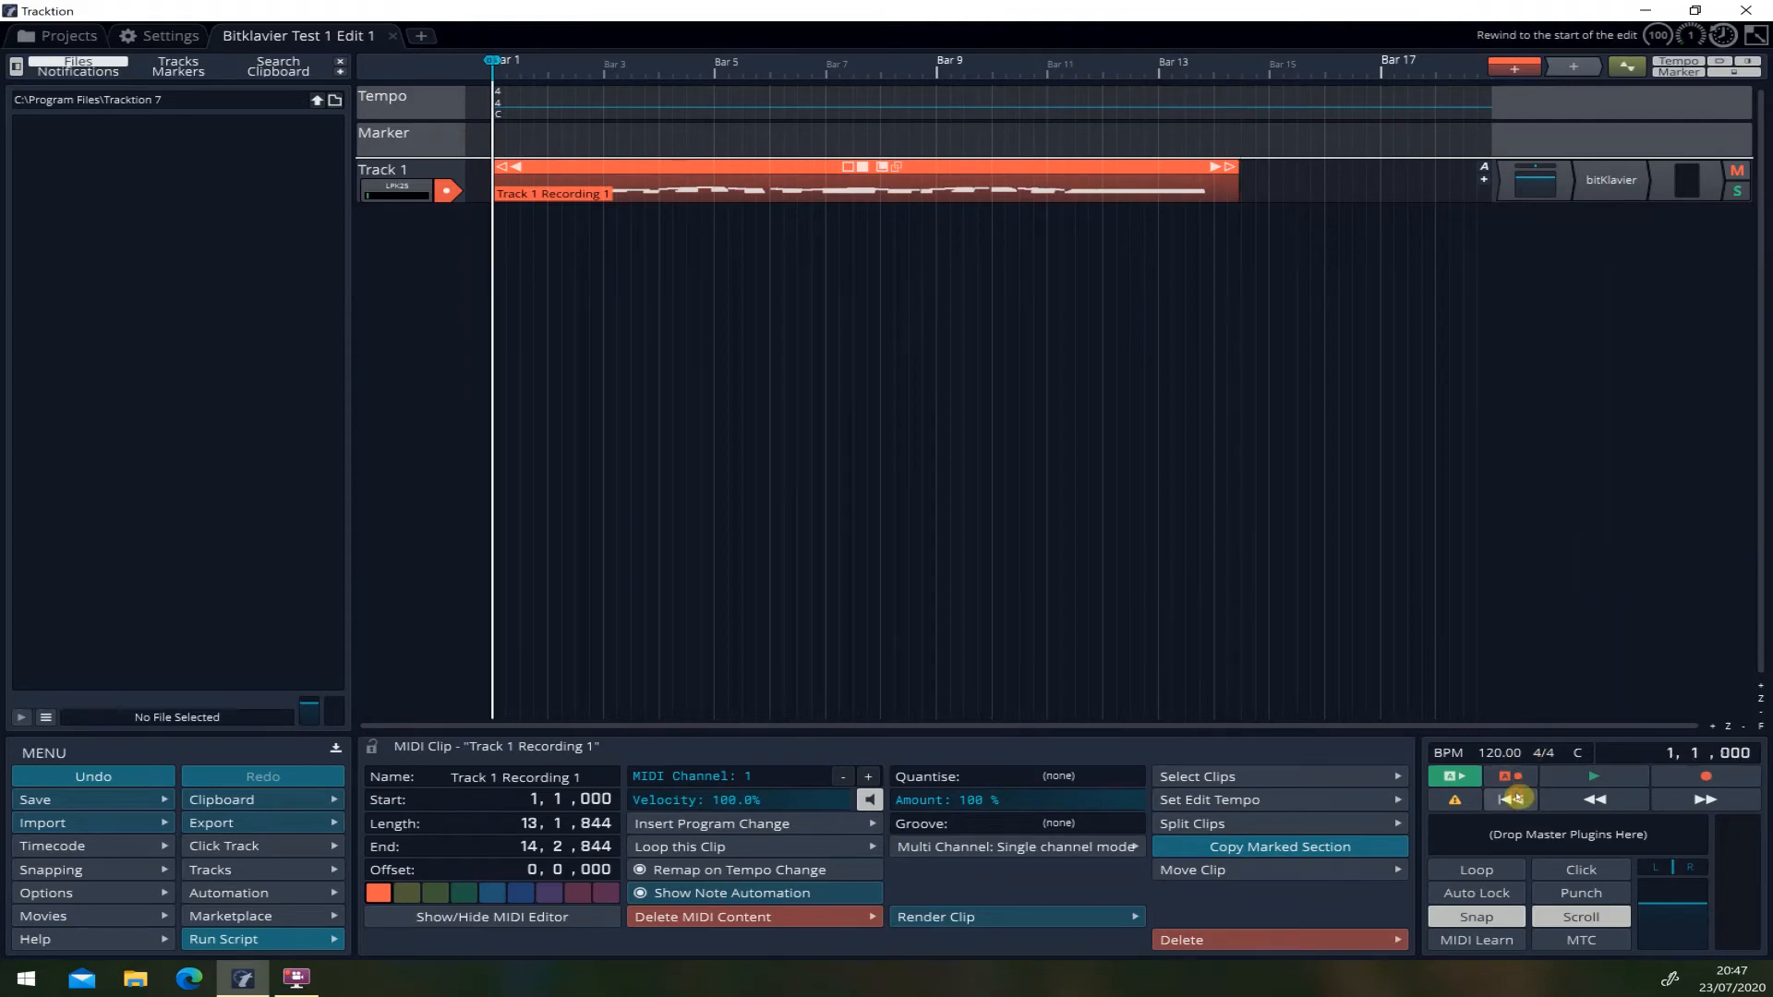
pyautogui.click(1585, 778)
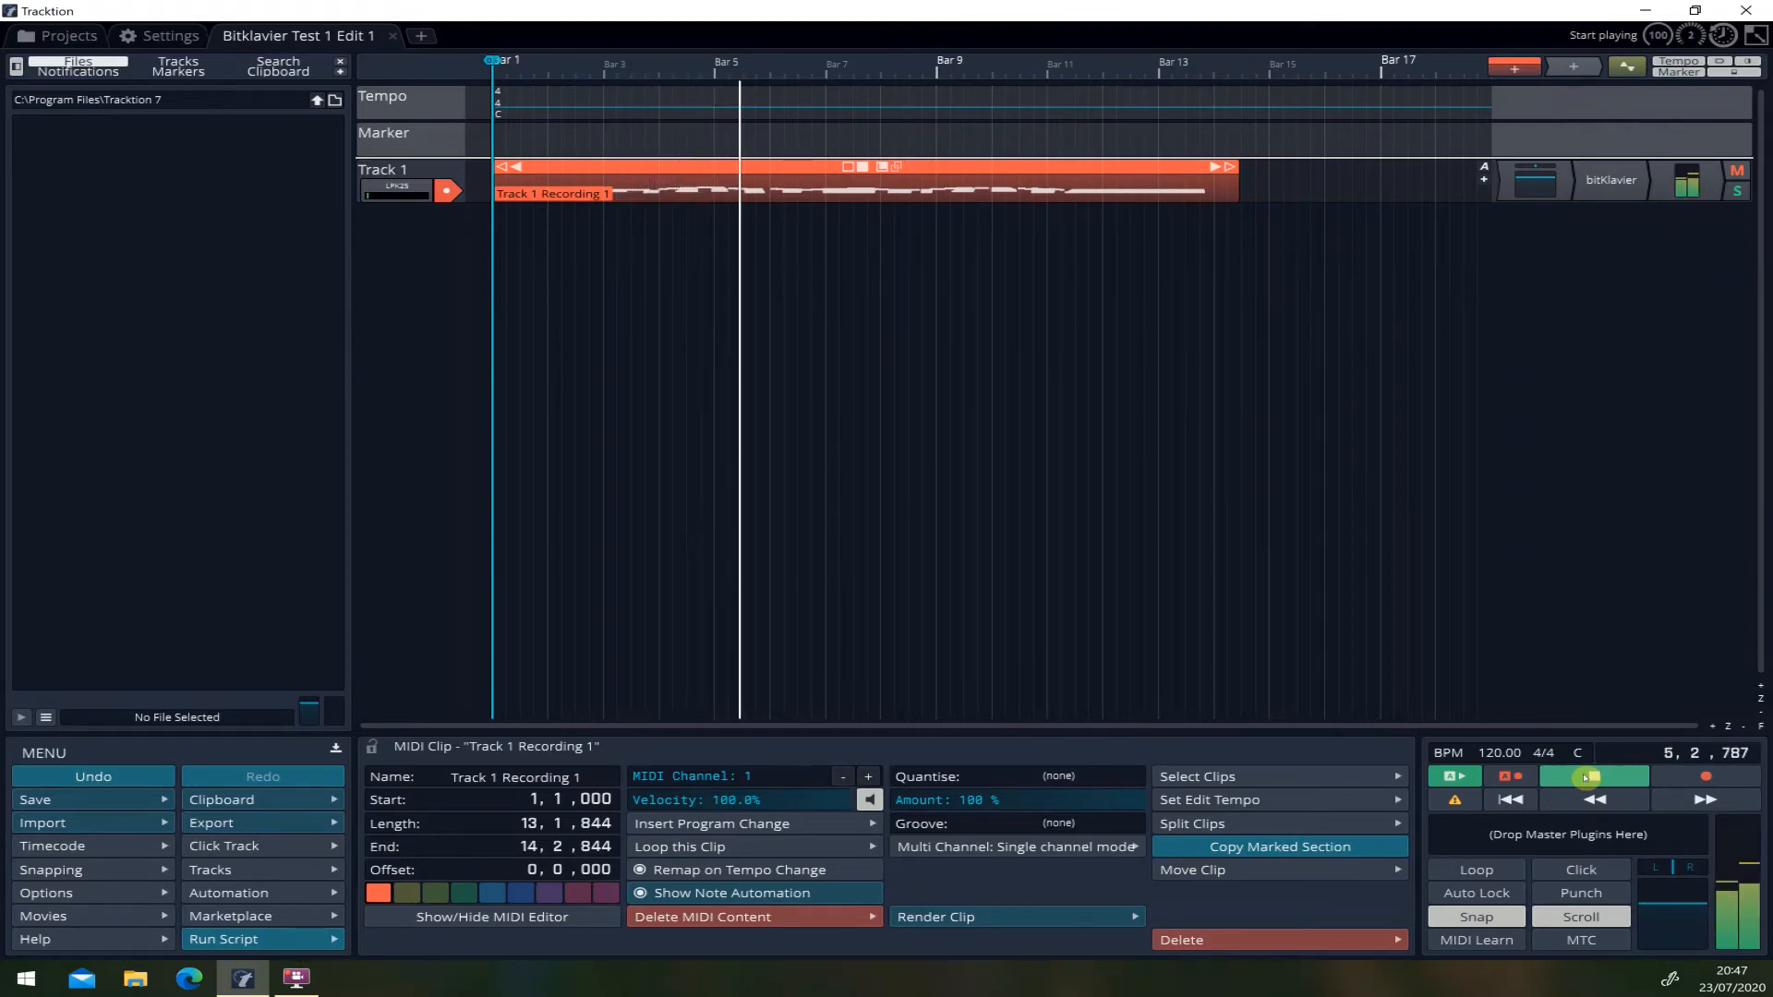
pyautogui.click(1585, 778)
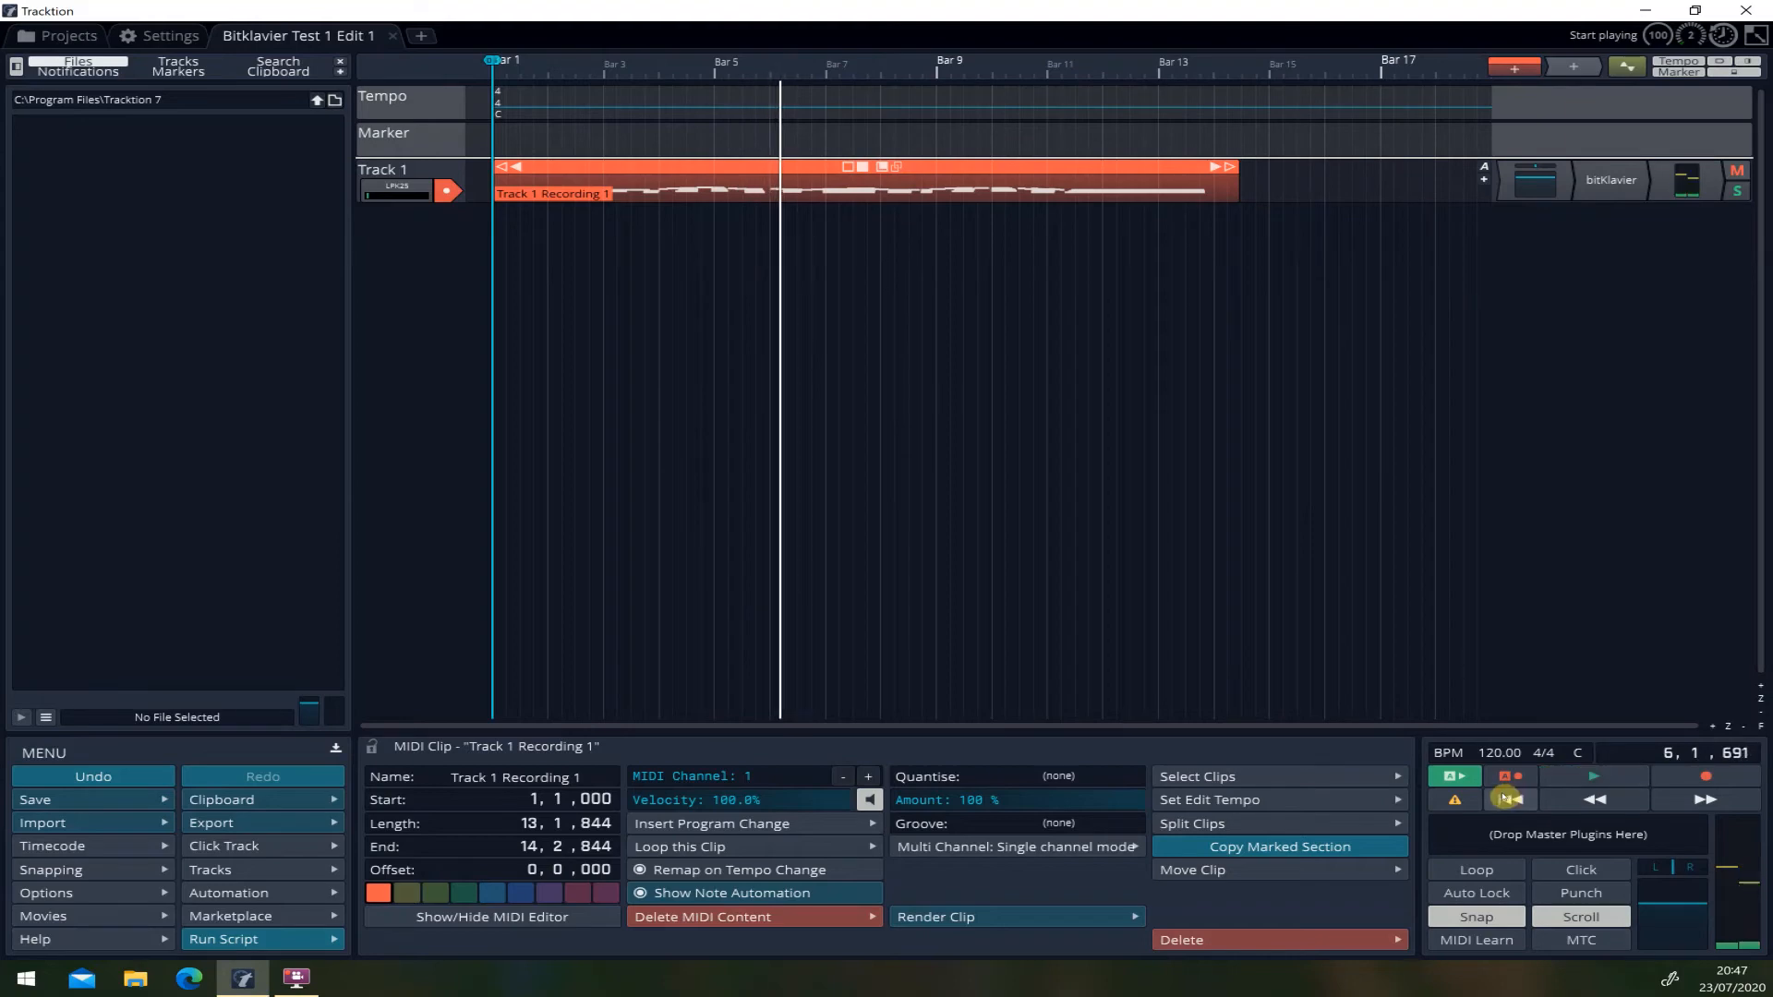
pyautogui.click(1510, 800)
# - Expand Track 1 to show the recorded notes and play the clip from the start into bar 4
pyautogui.click(450, 166)
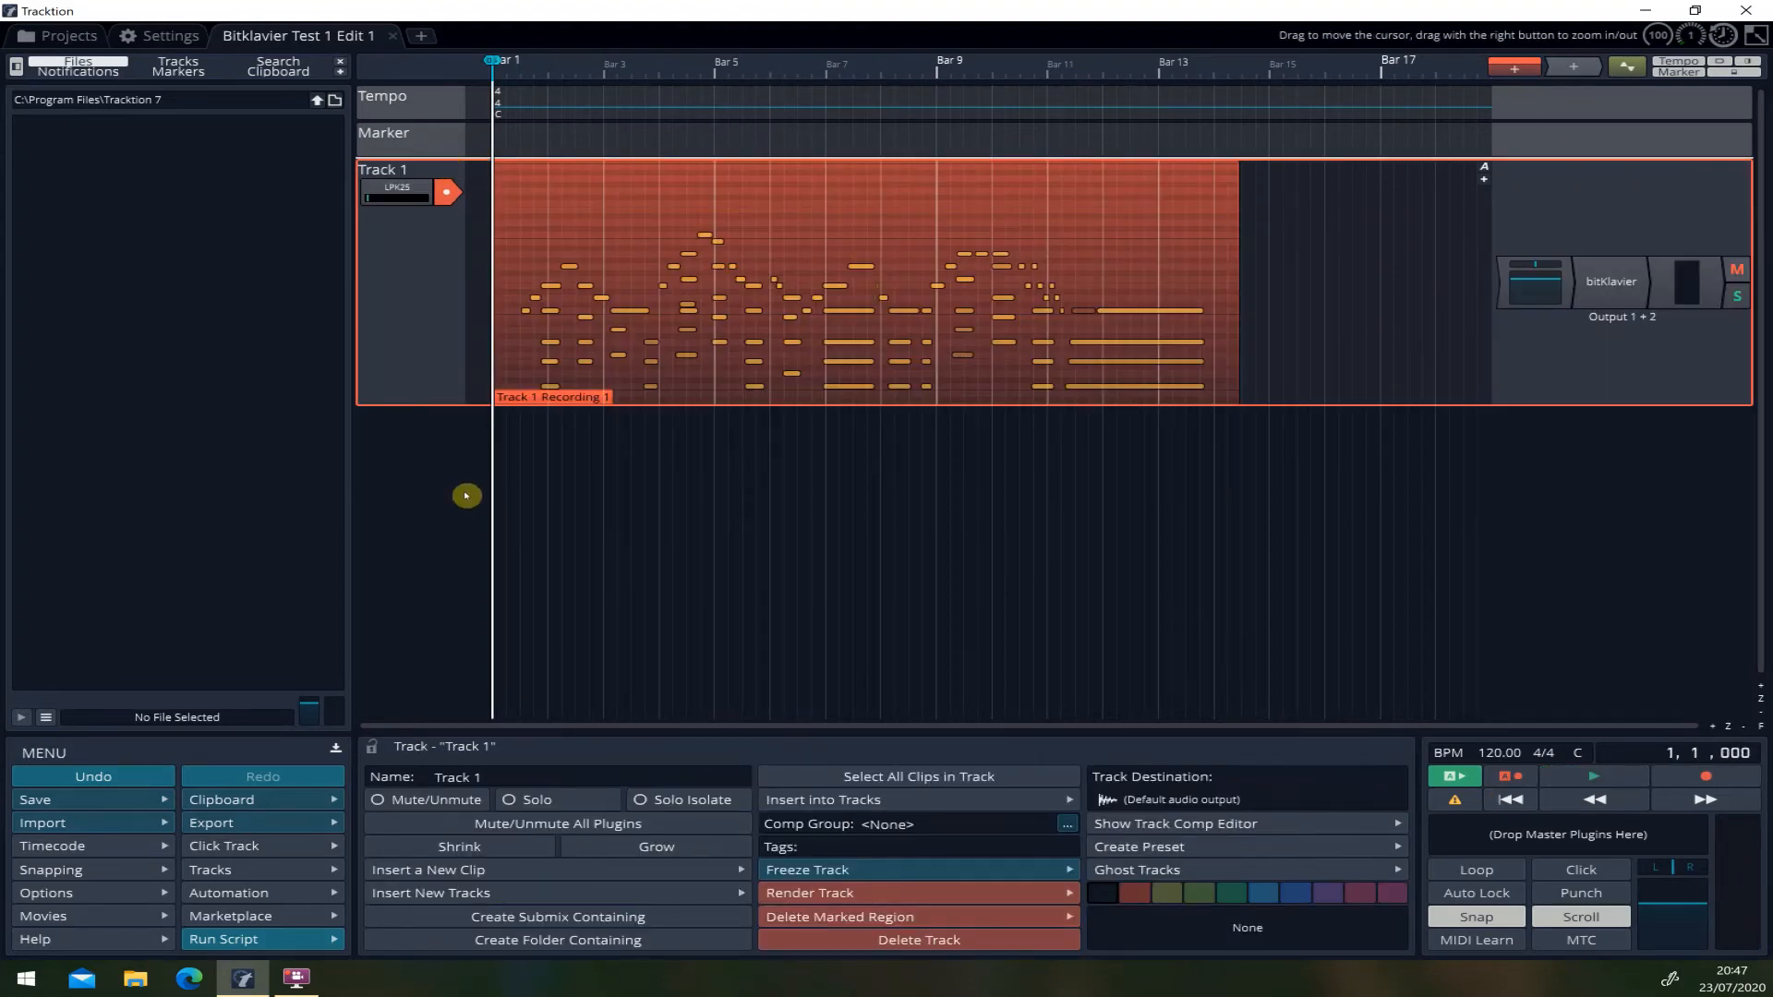
pyautogui.click(536, 344)
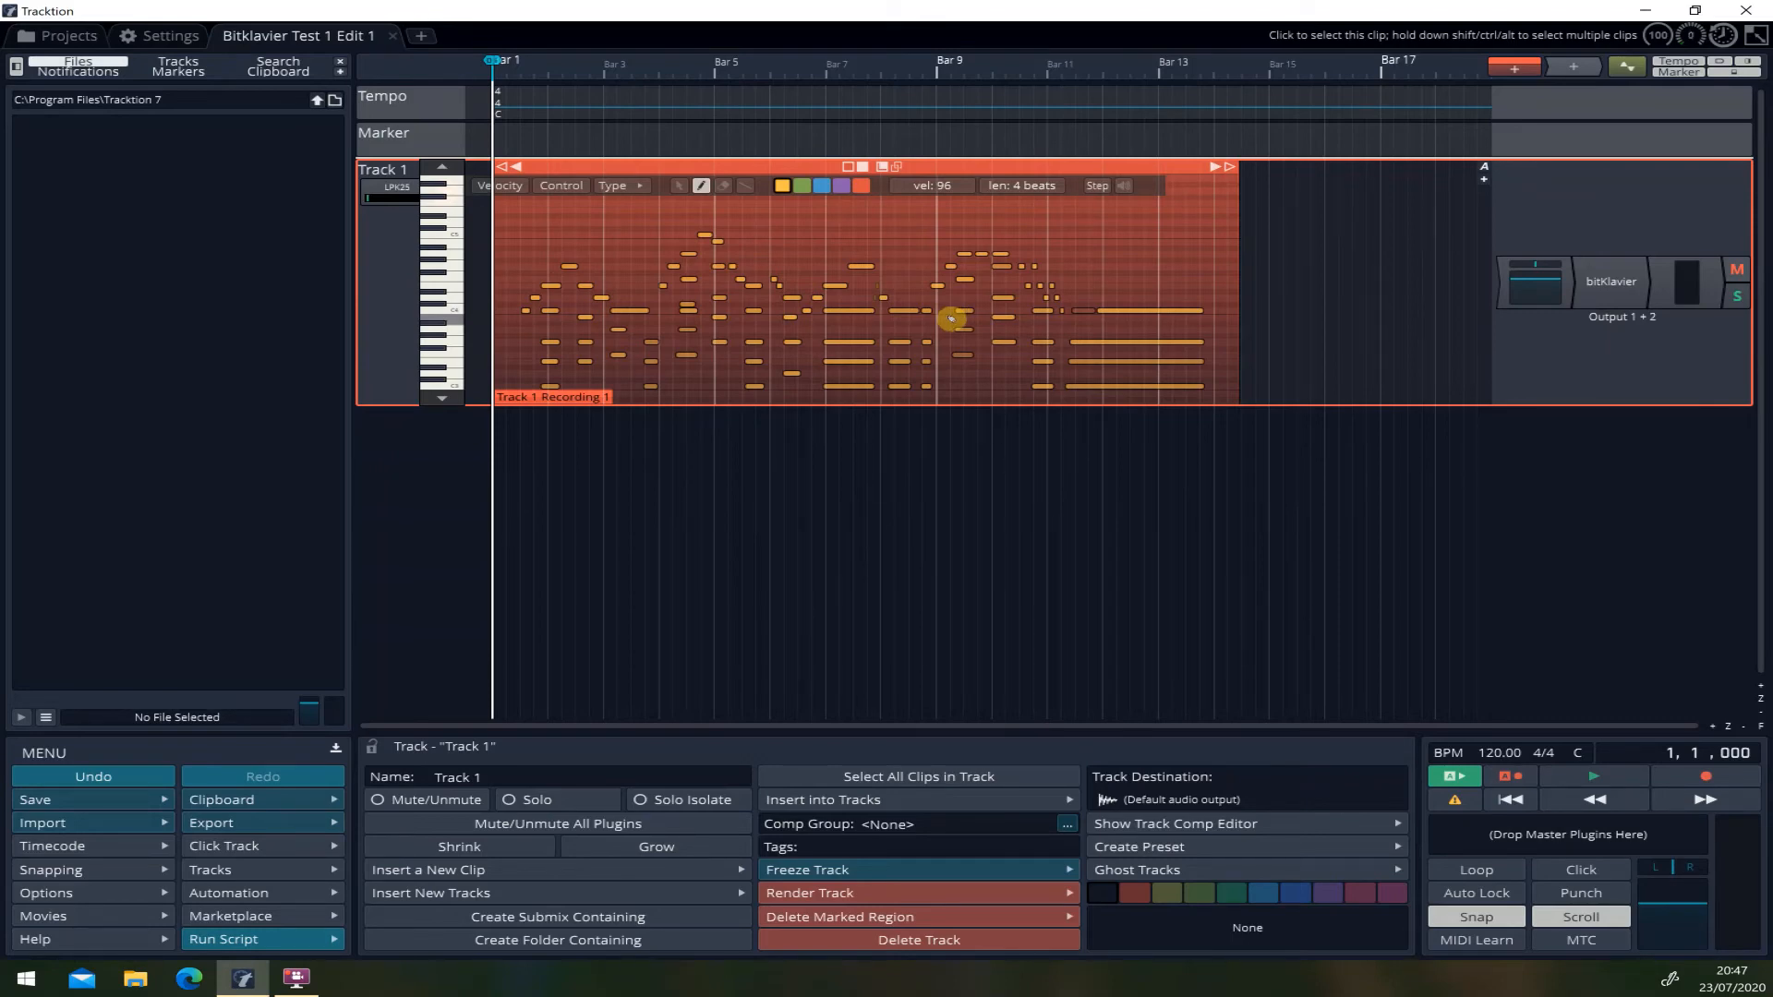
pyautogui.click(1022, 467)
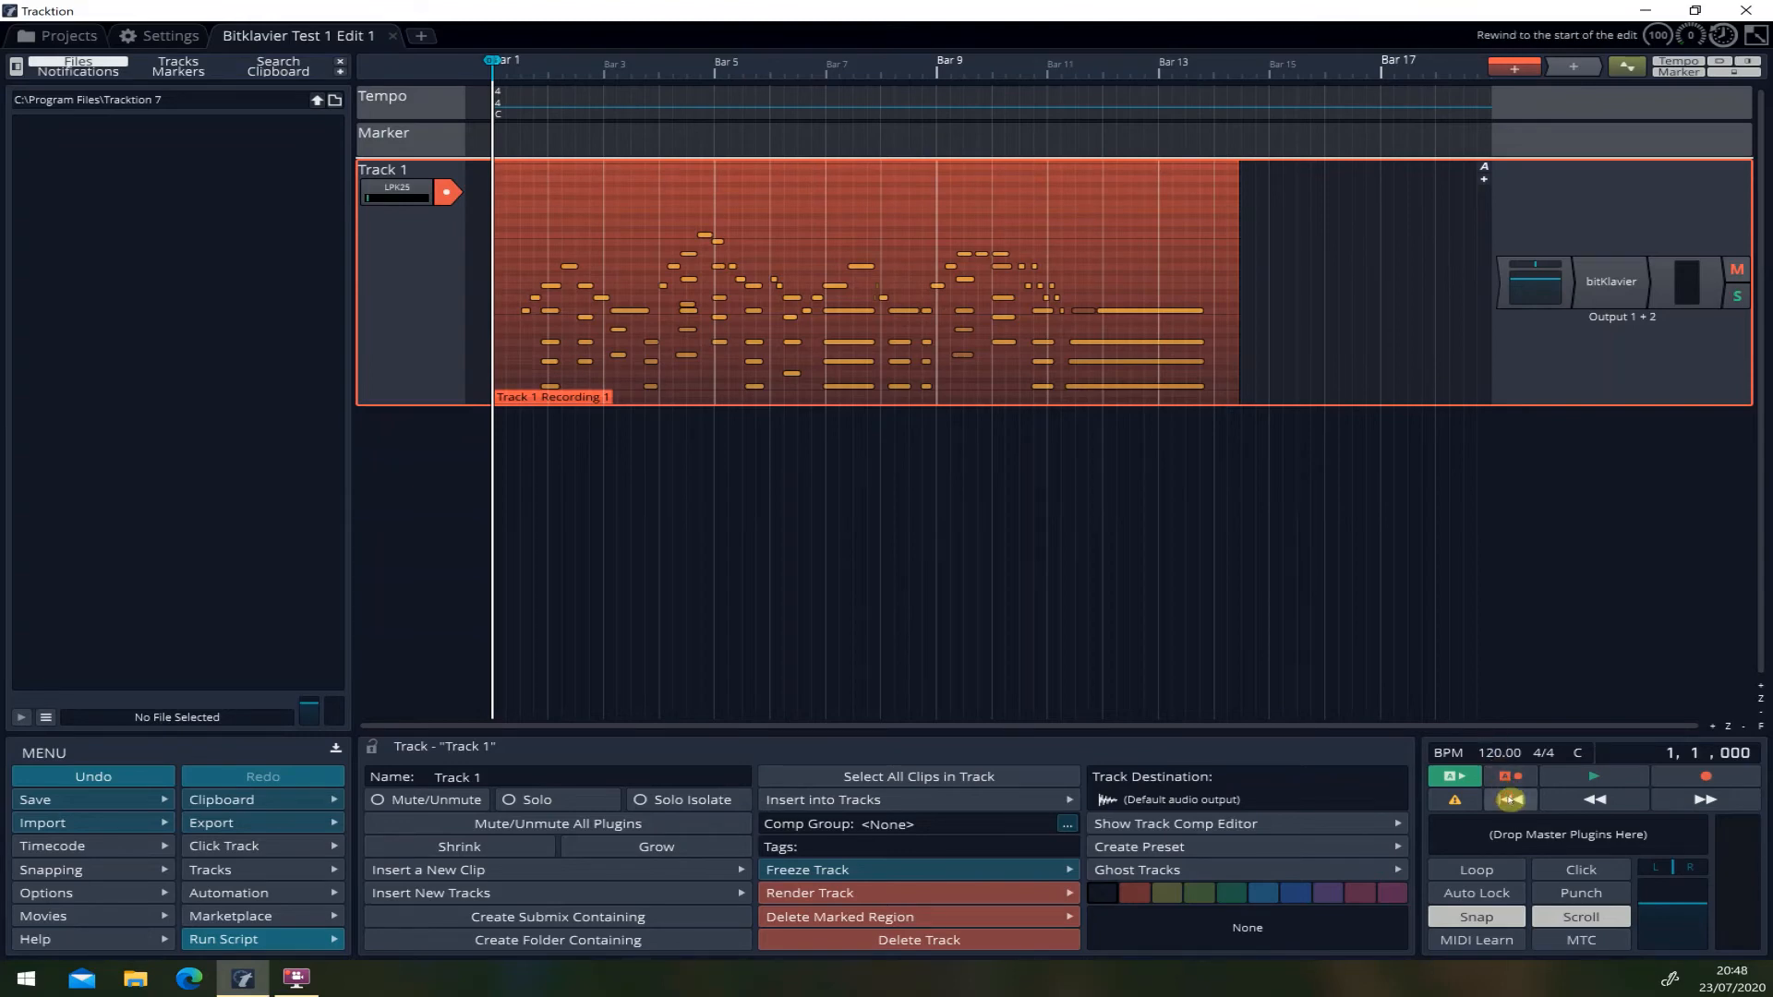
pyautogui.click(1586, 776)
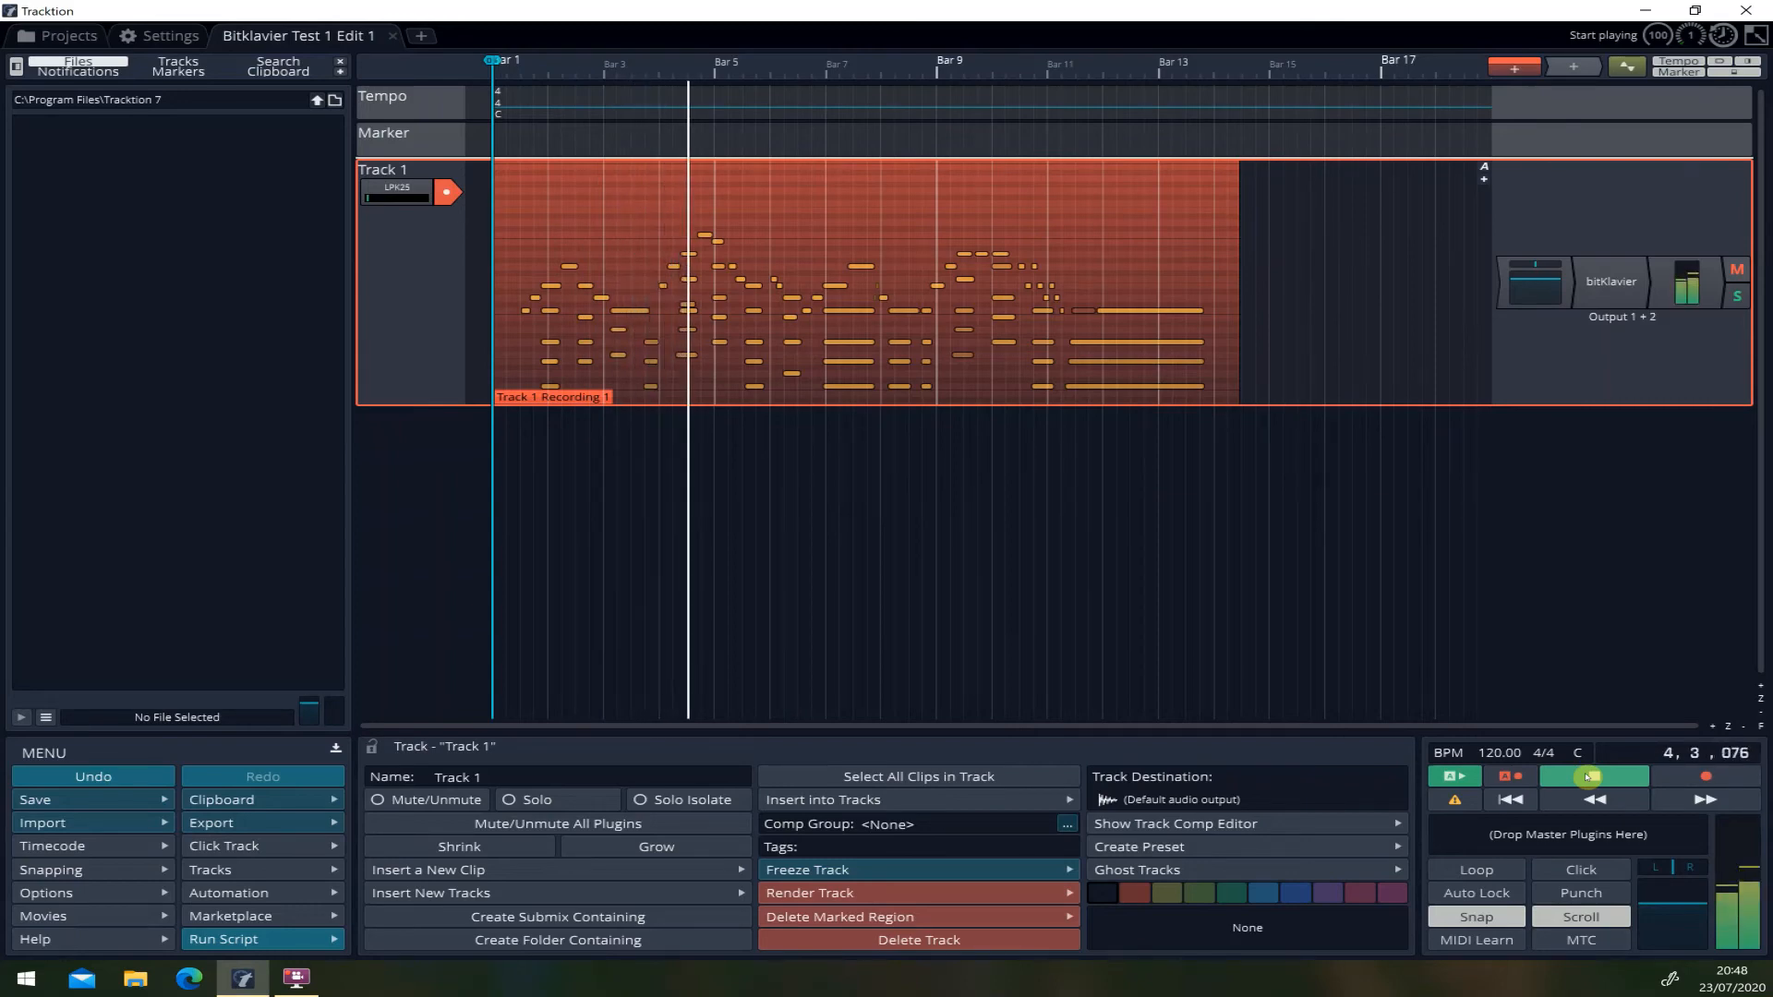
pyautogui.click(1587, 777)
# - Delete the F4 note near the middle of bar 4 in the recorded MIDI clip
pyautogui.doubleClick(724, 312)
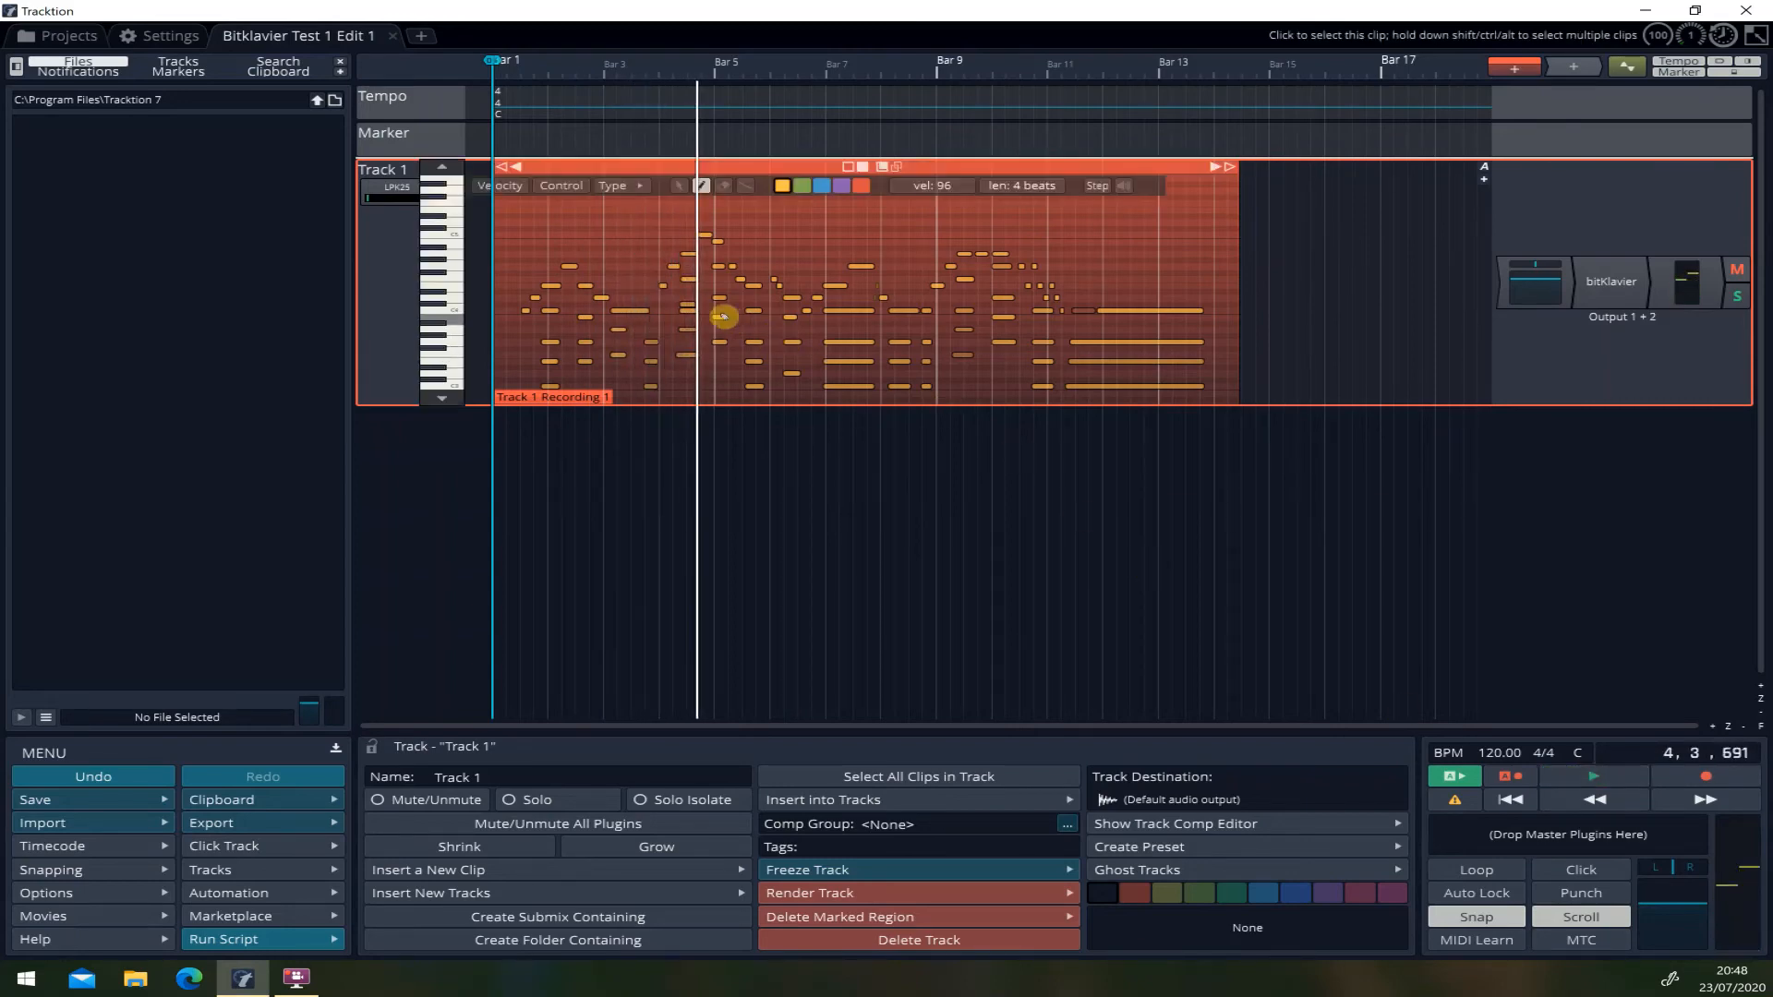
pyautogui.click(687, 280)
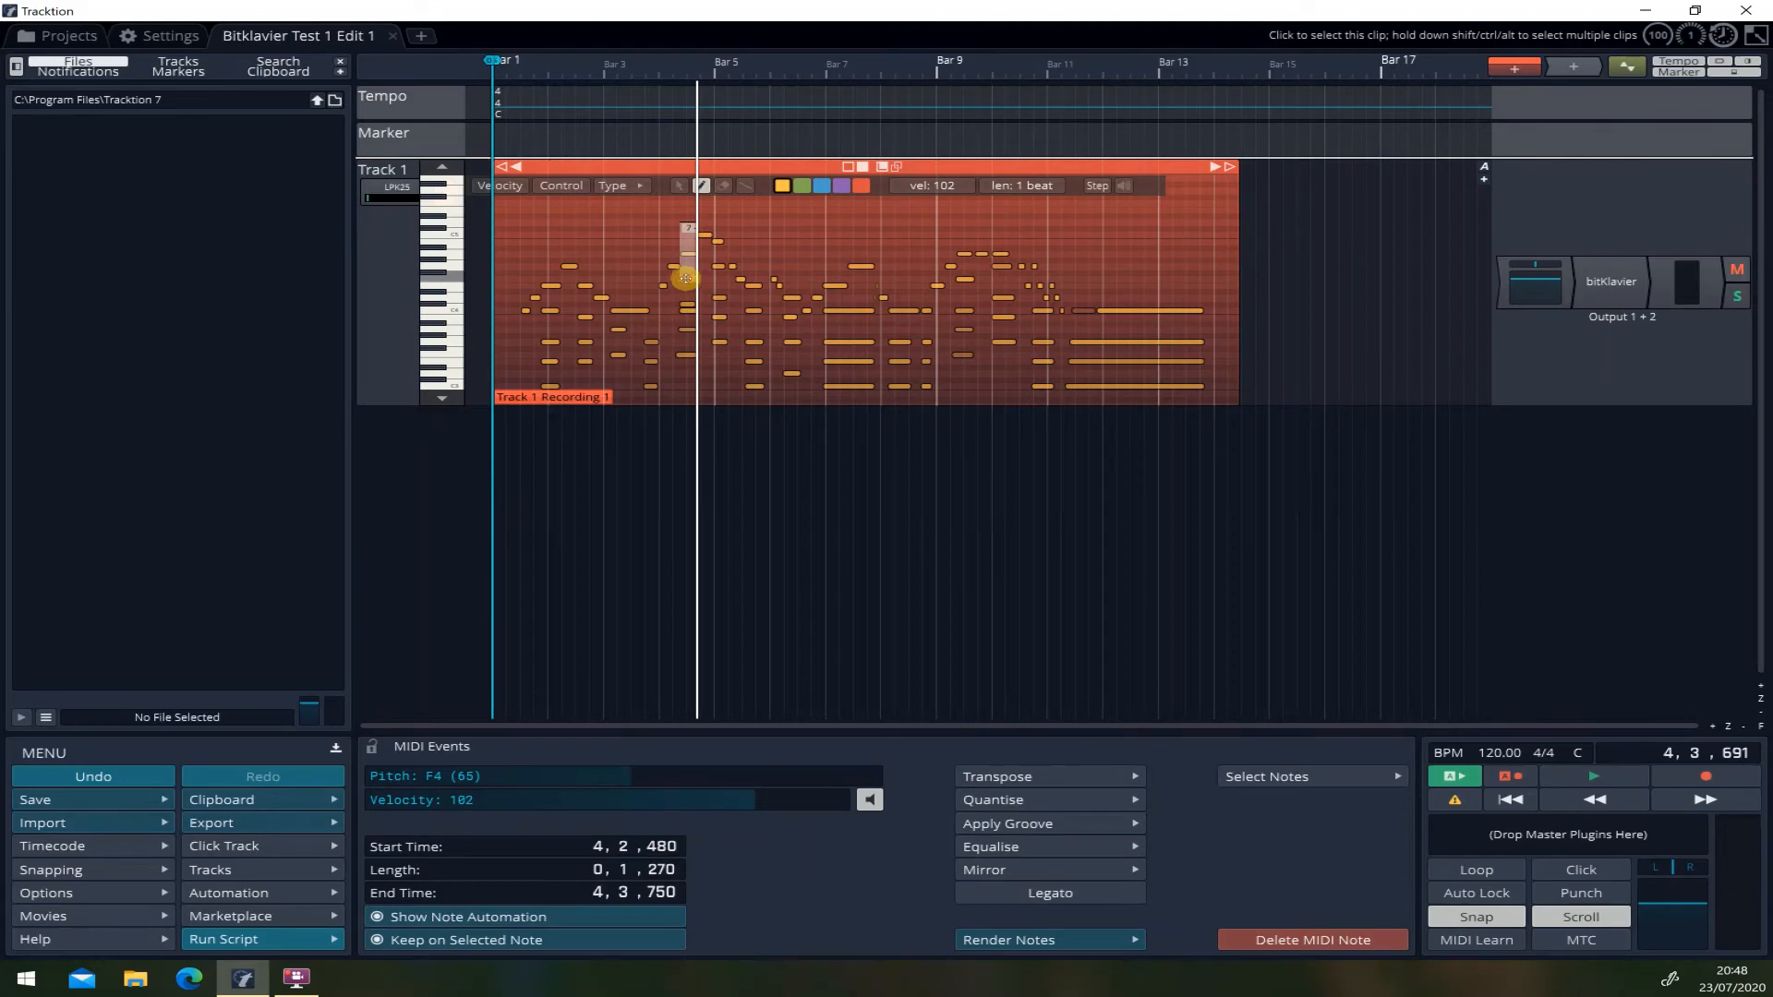
pyautogui.scroll(3, 687, 280)
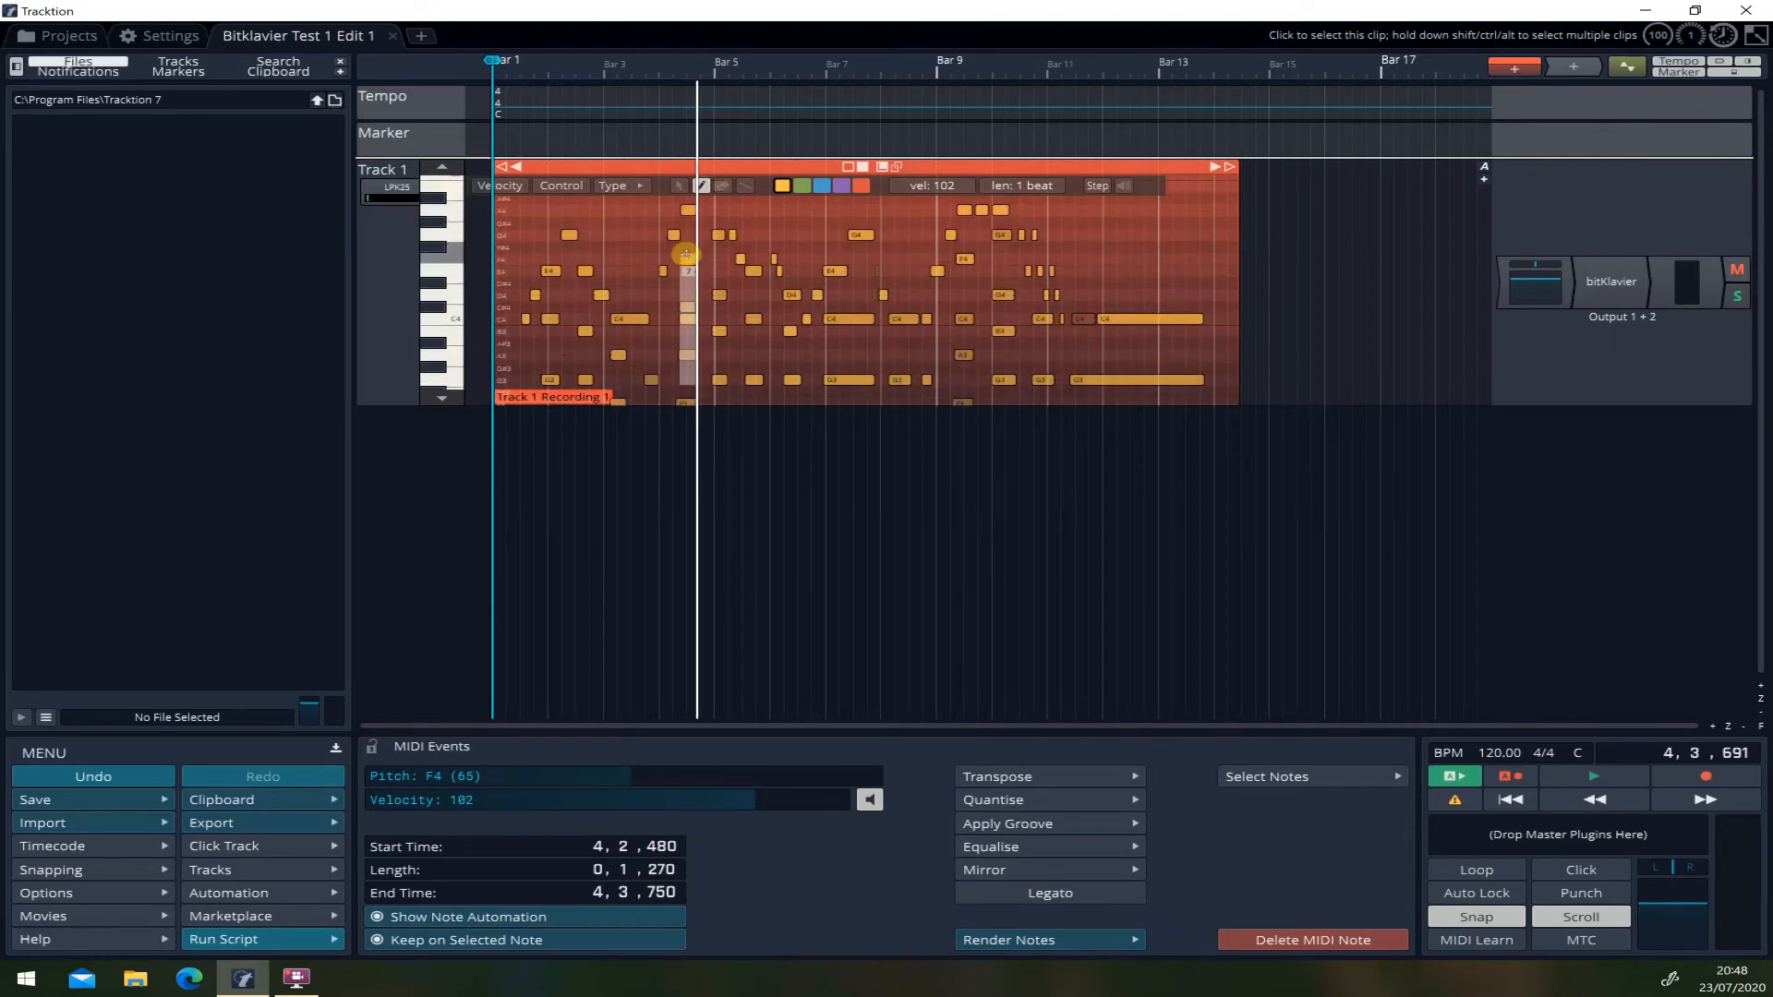
pyautogui.press('Delete')
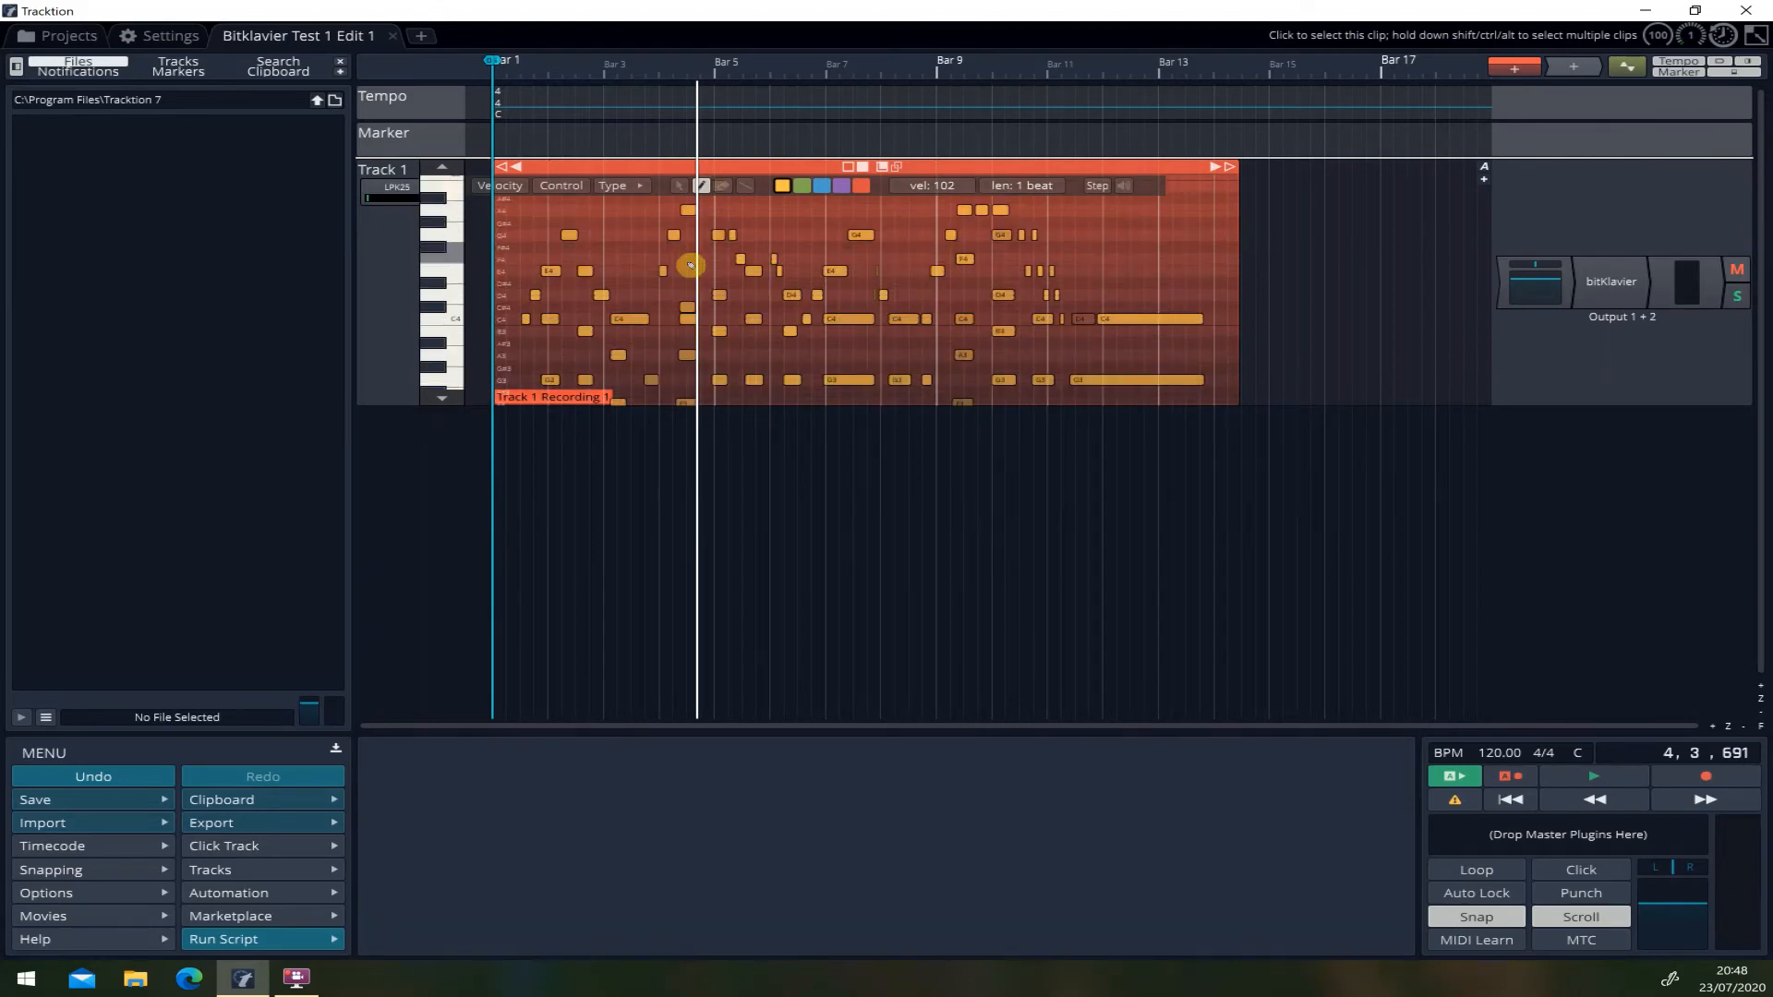
# - Rewind to bar 3, beat 4 and replay the passage around the deleted note
pyautogui.click(1571, 799)
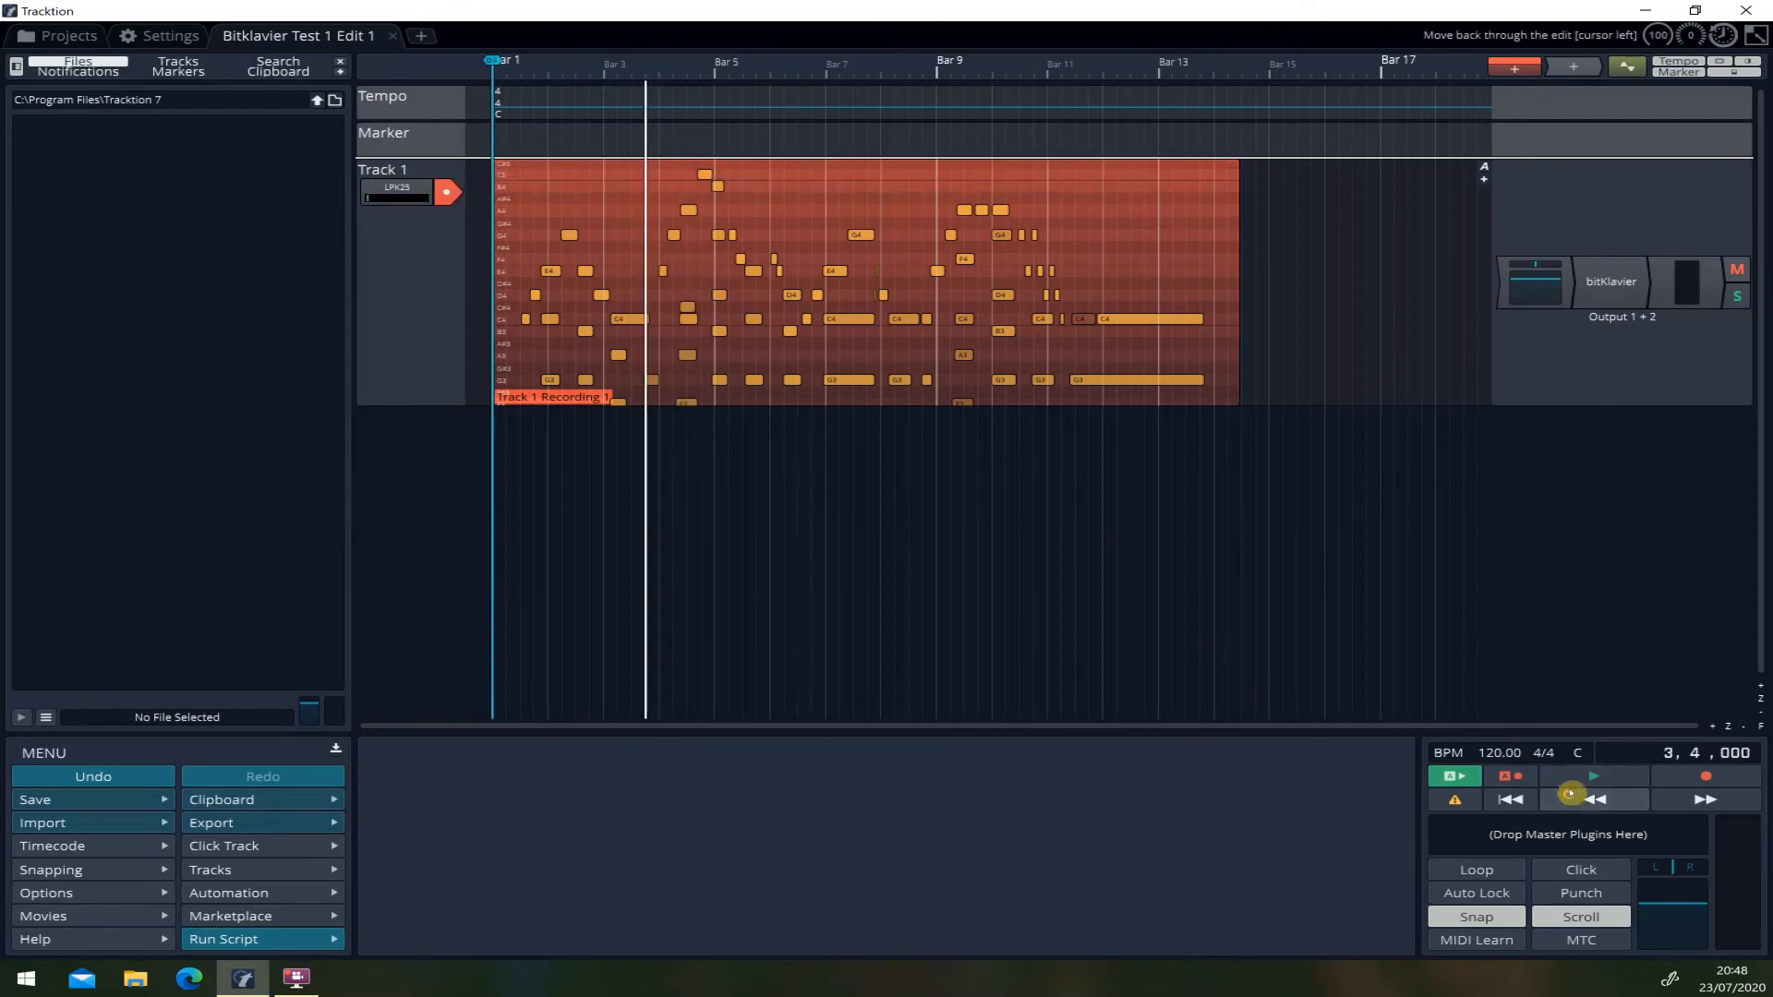
pyautogui.click(1589, 777)
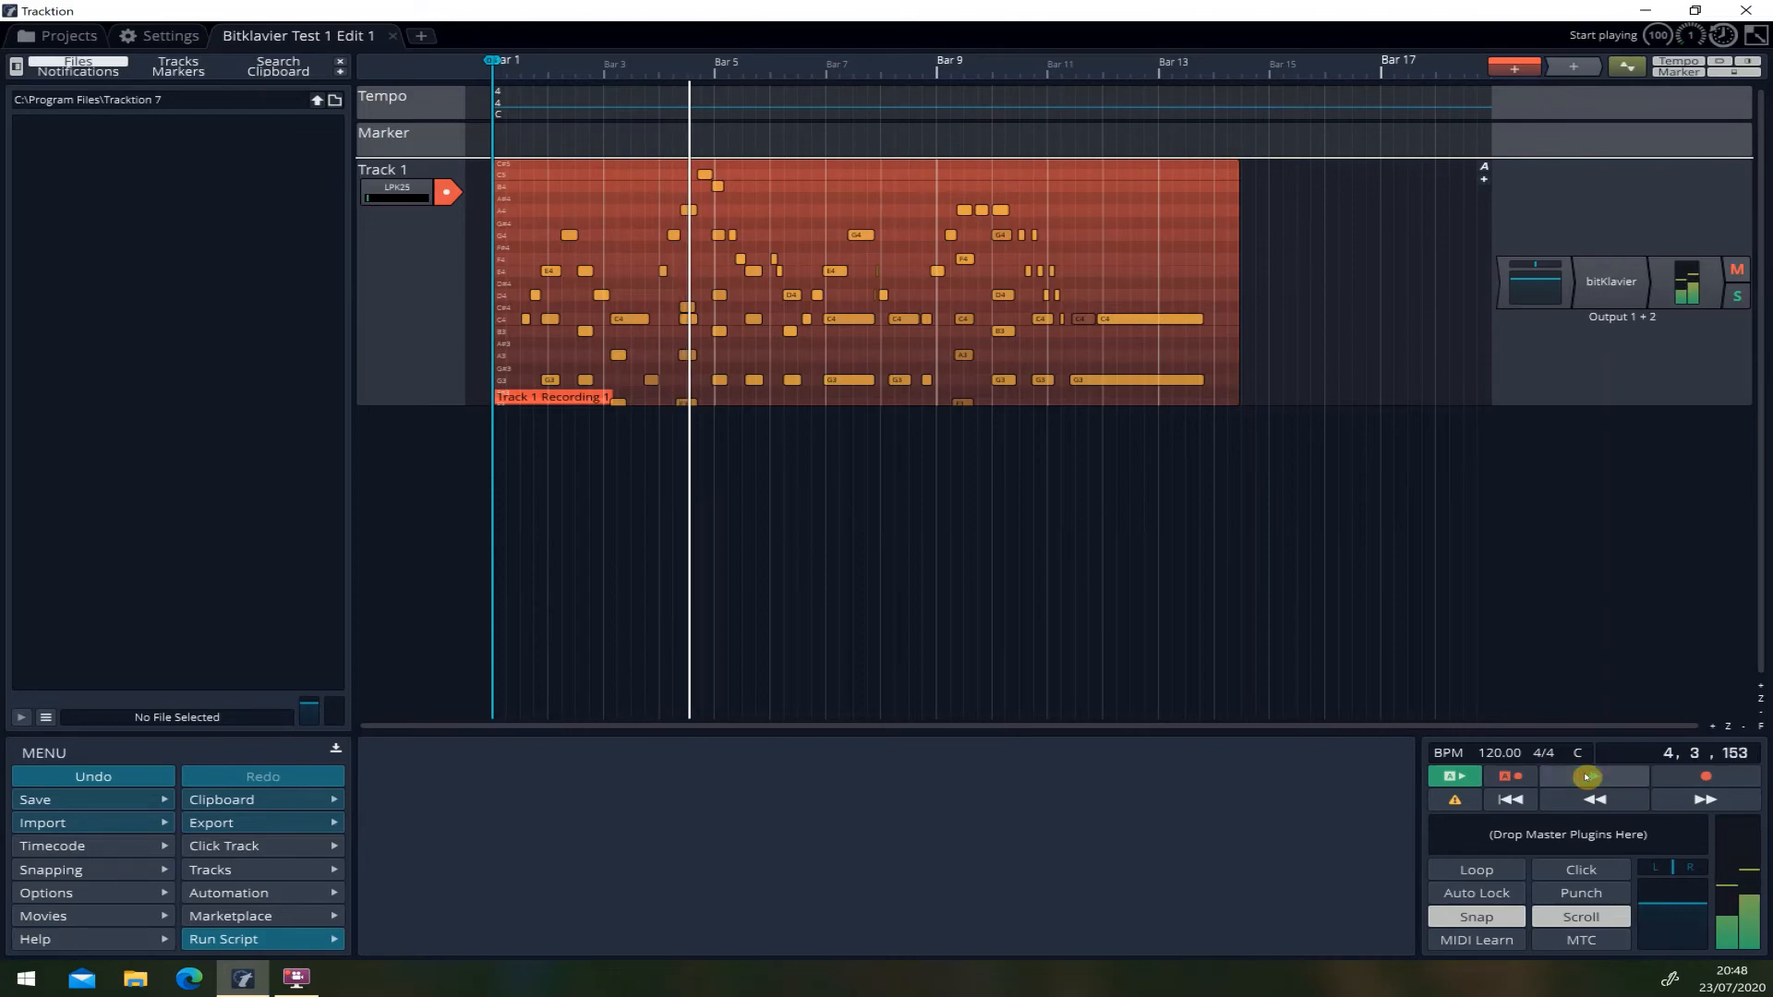
pyautogui.moveTo(506, 294)
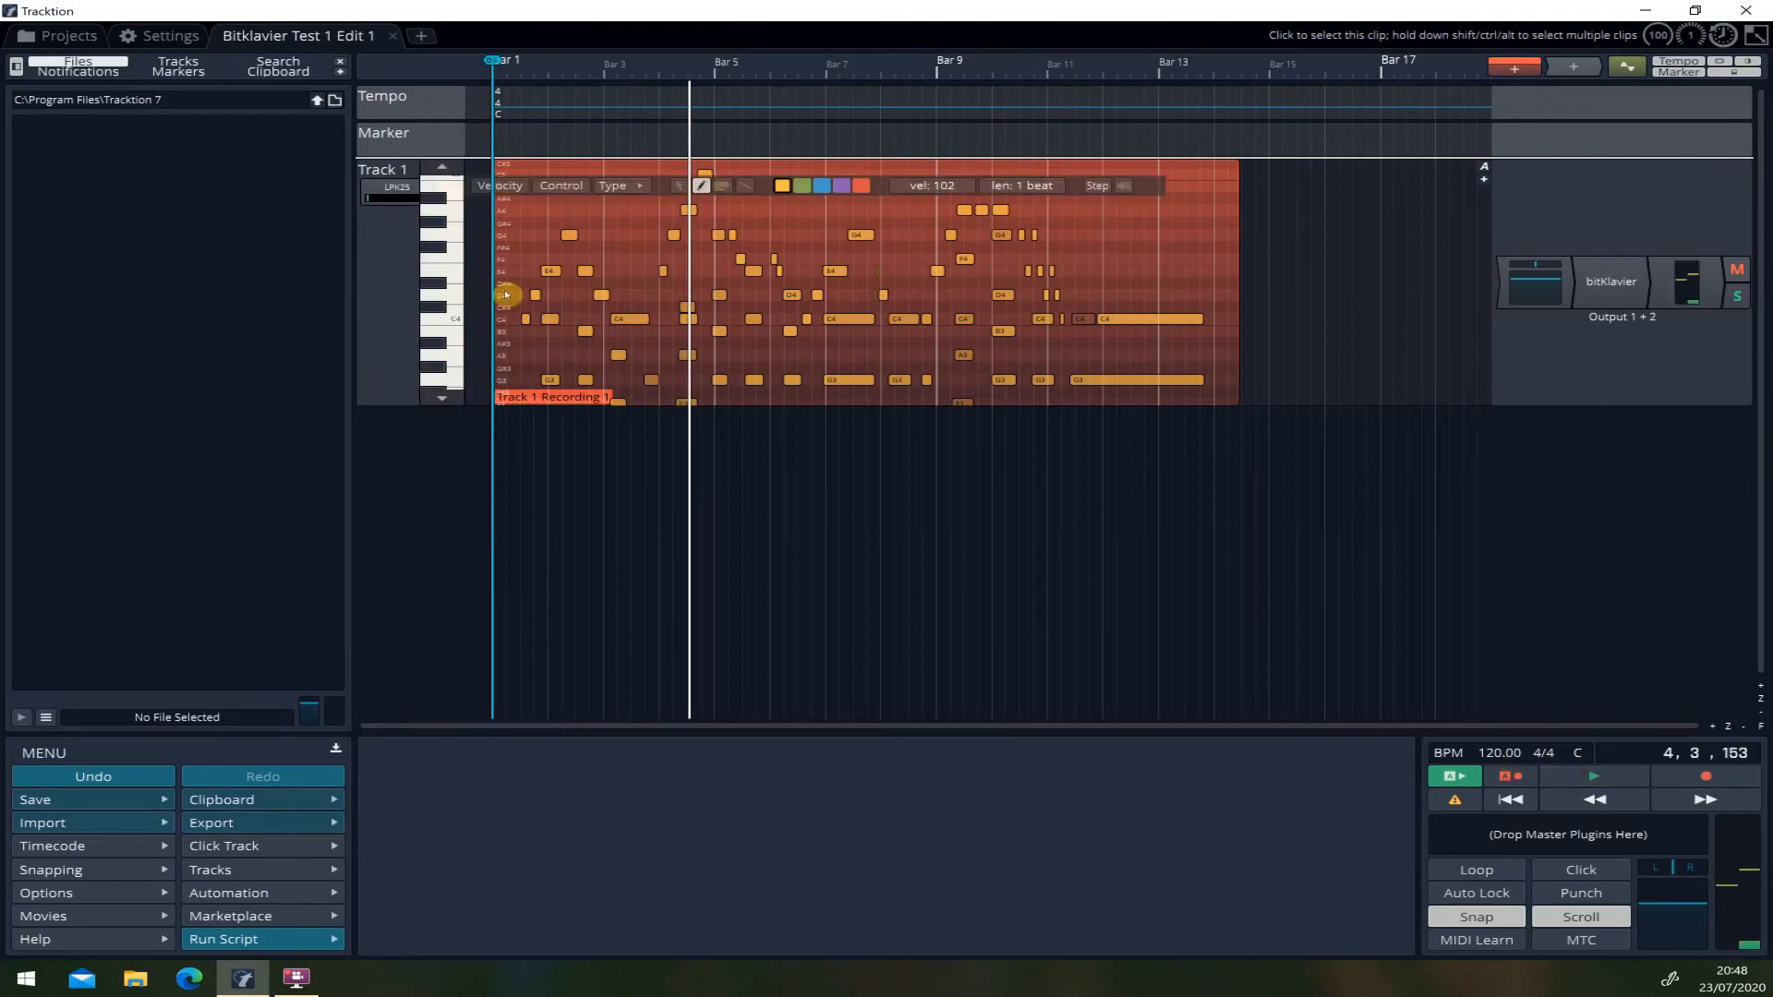
# - Undo the F4 note deletion and delete the C#4 note near the middle of bar 4 instead
pyautogui.click(84, 776)
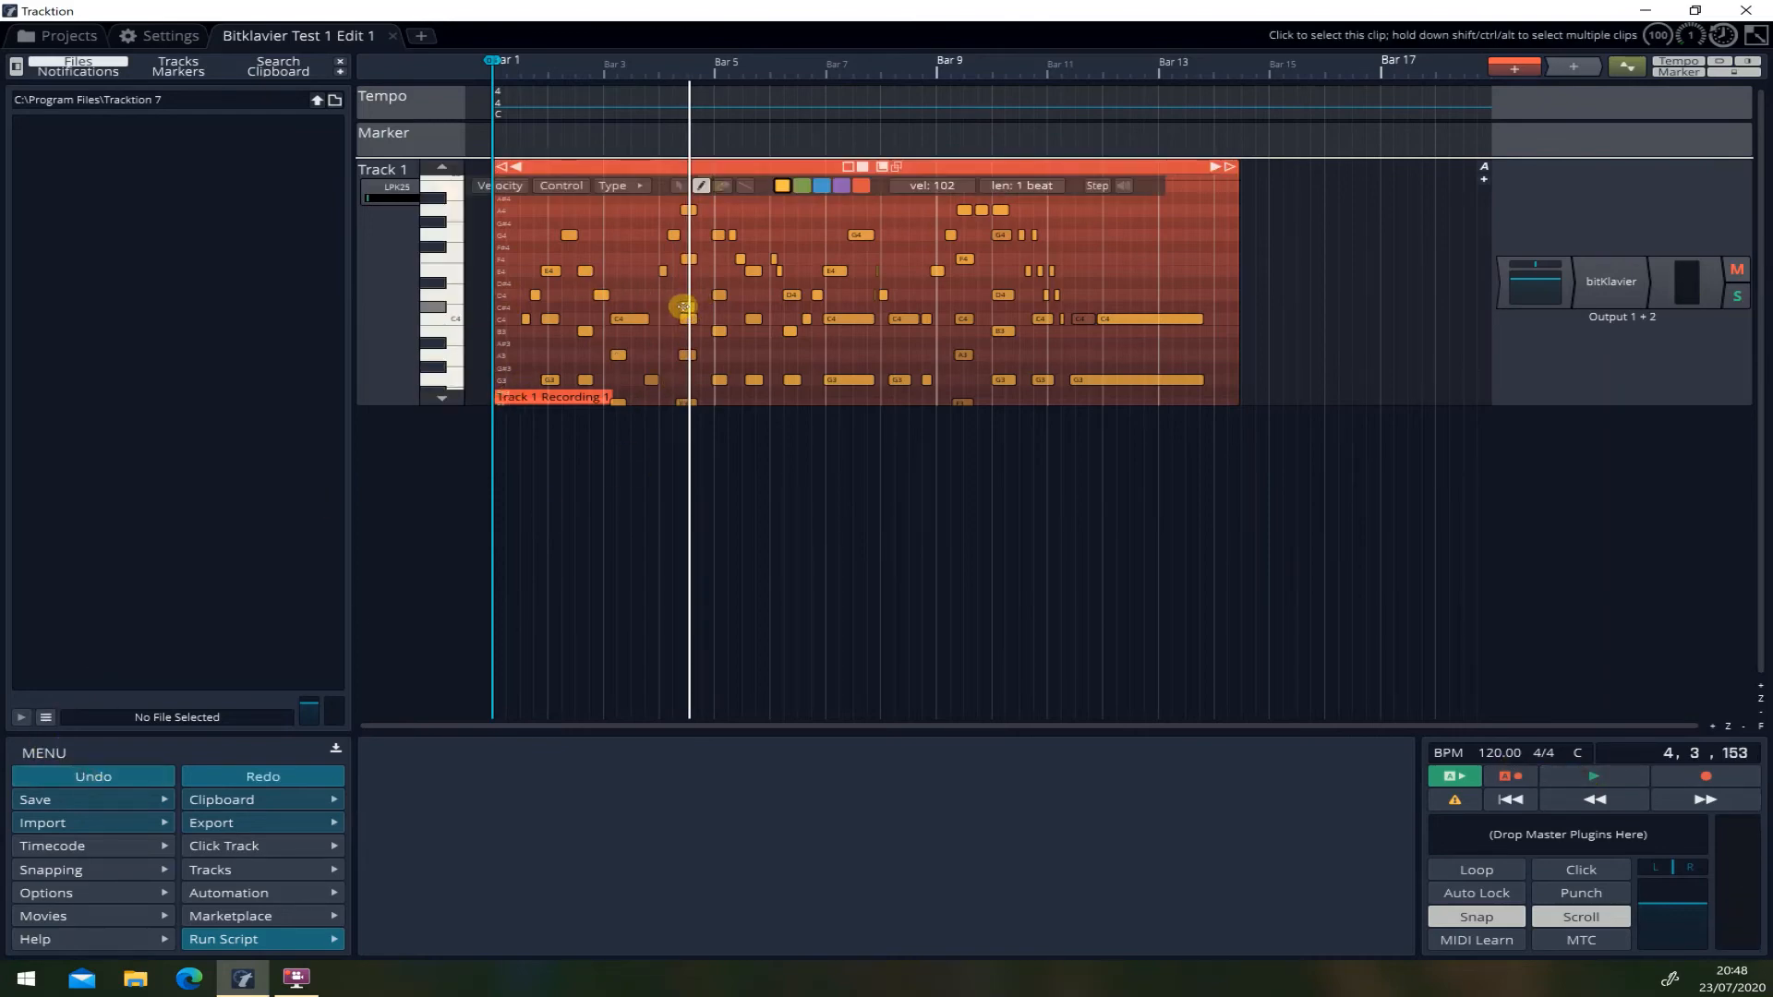
pyautogui.click(683, 306)
pyautogui.press('Delete')
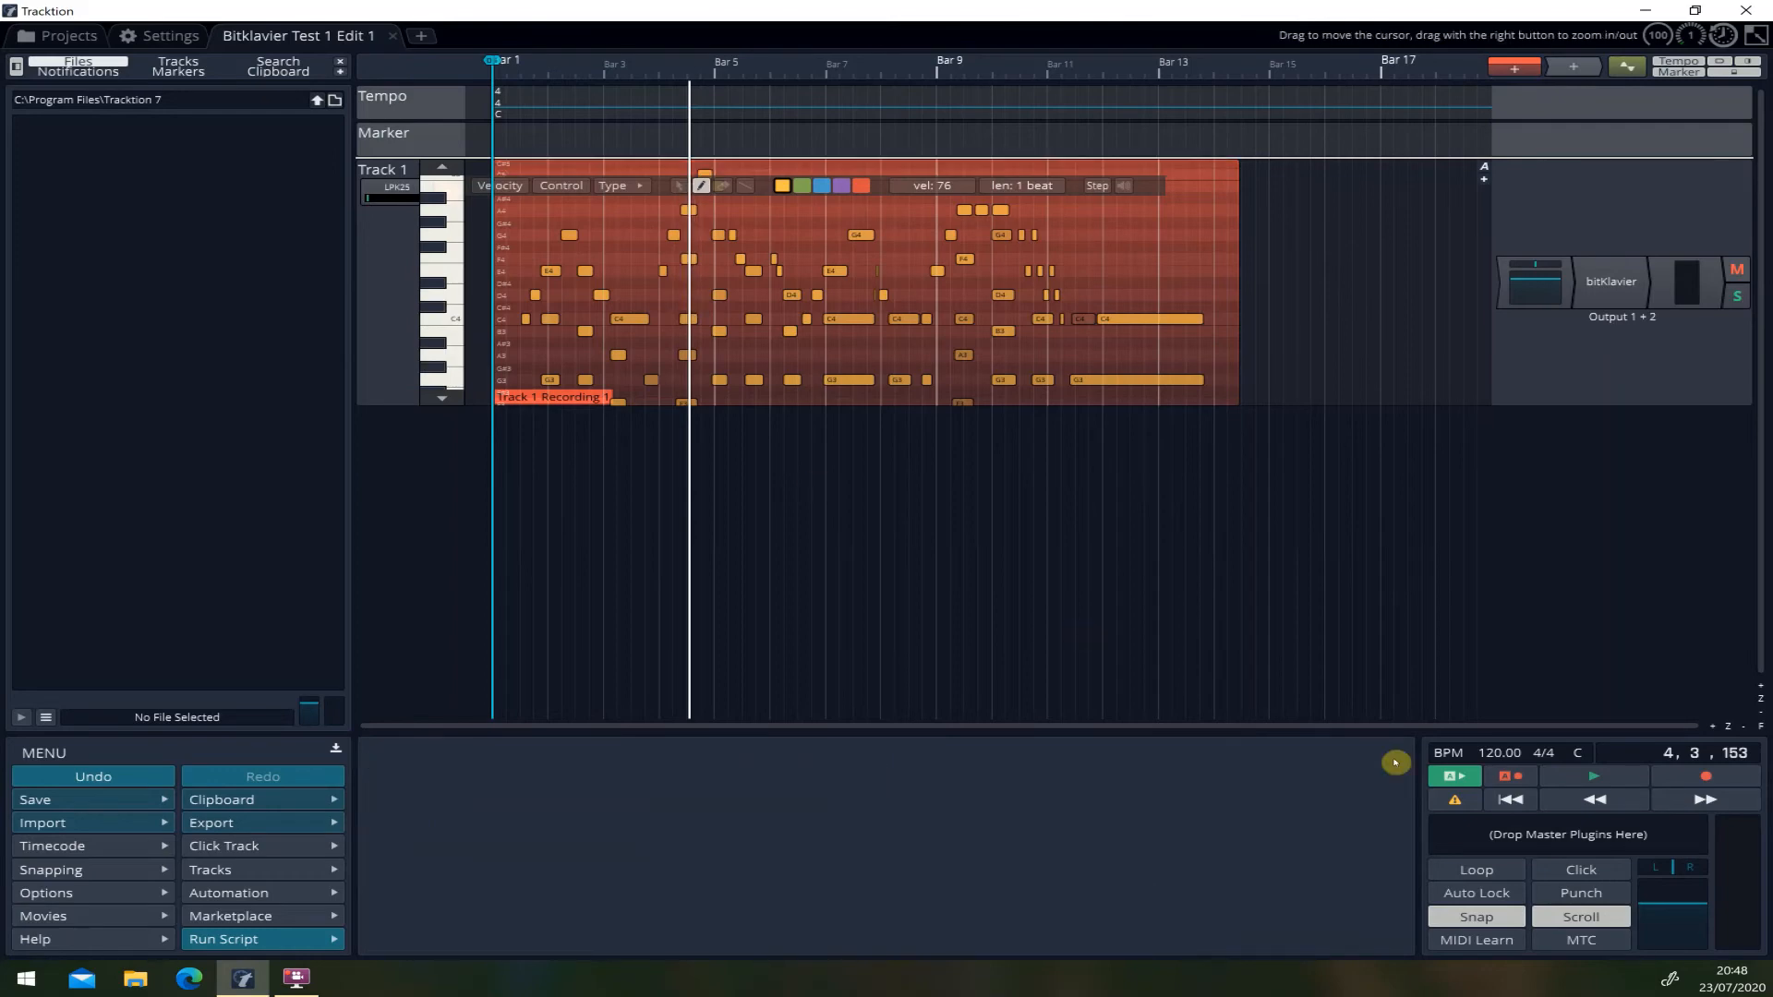
# - Rewind to the start of bar 4 and play the clip into bar 12
pyautogui.click(1568, 806)
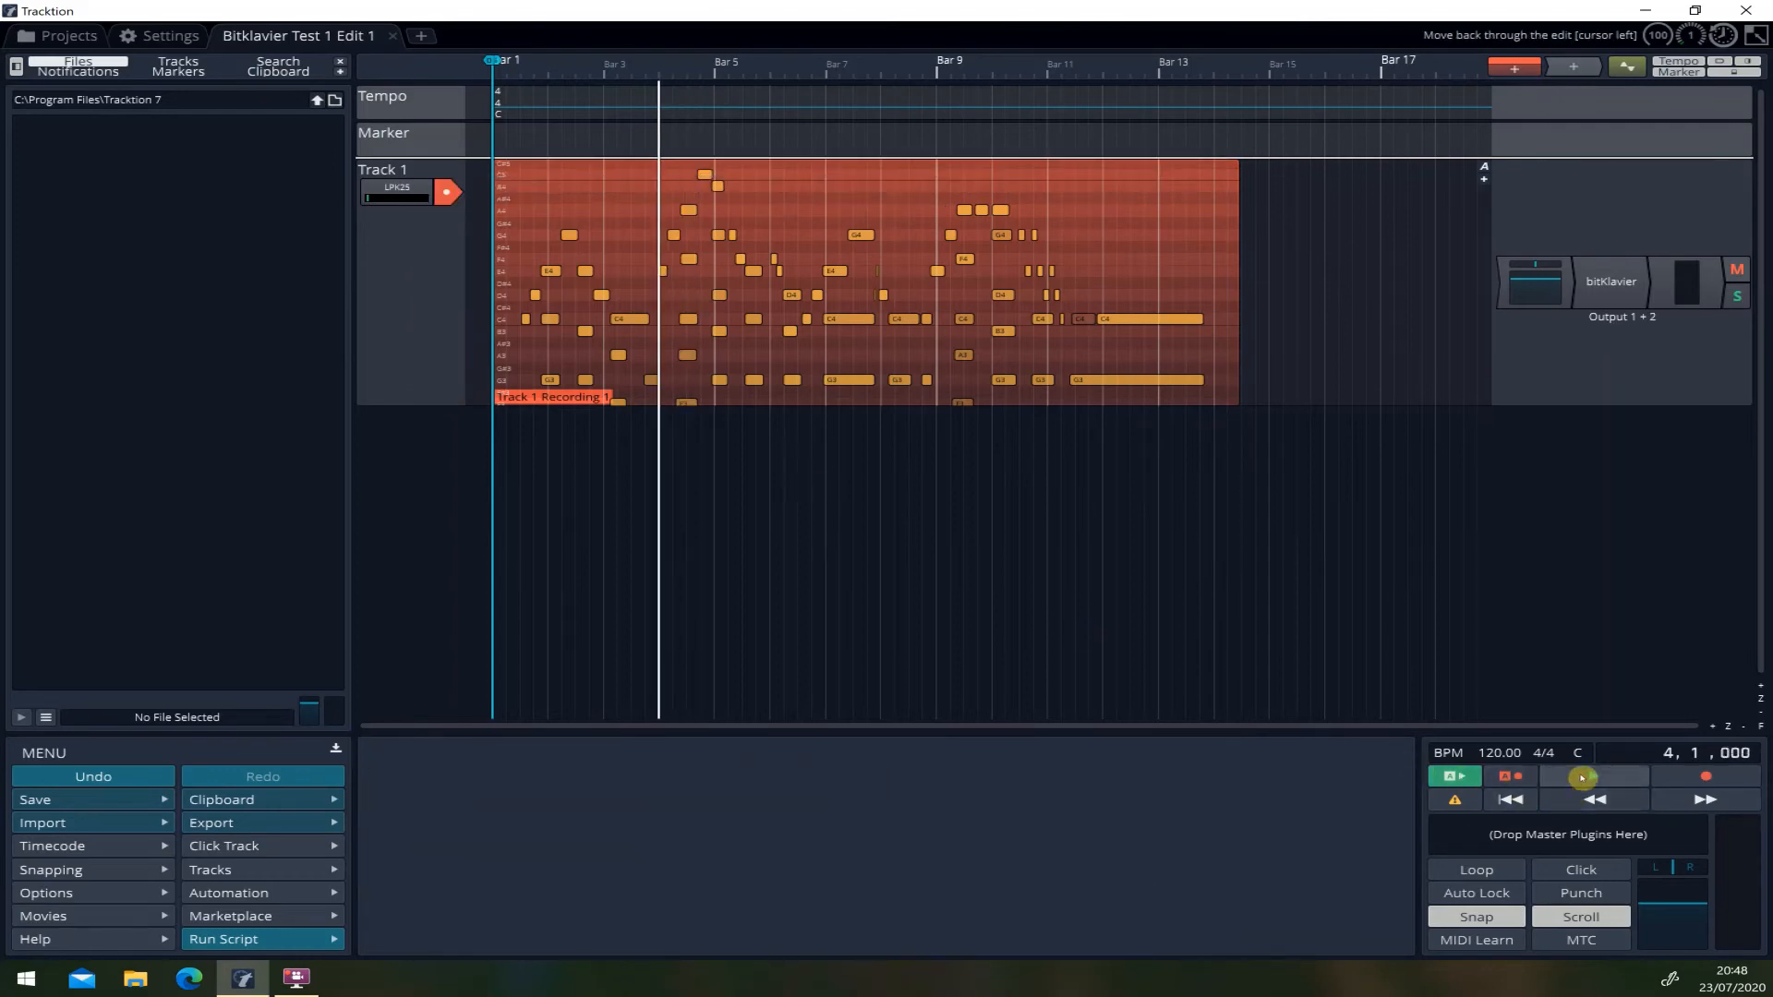
pyautogui.click(1582, 779)
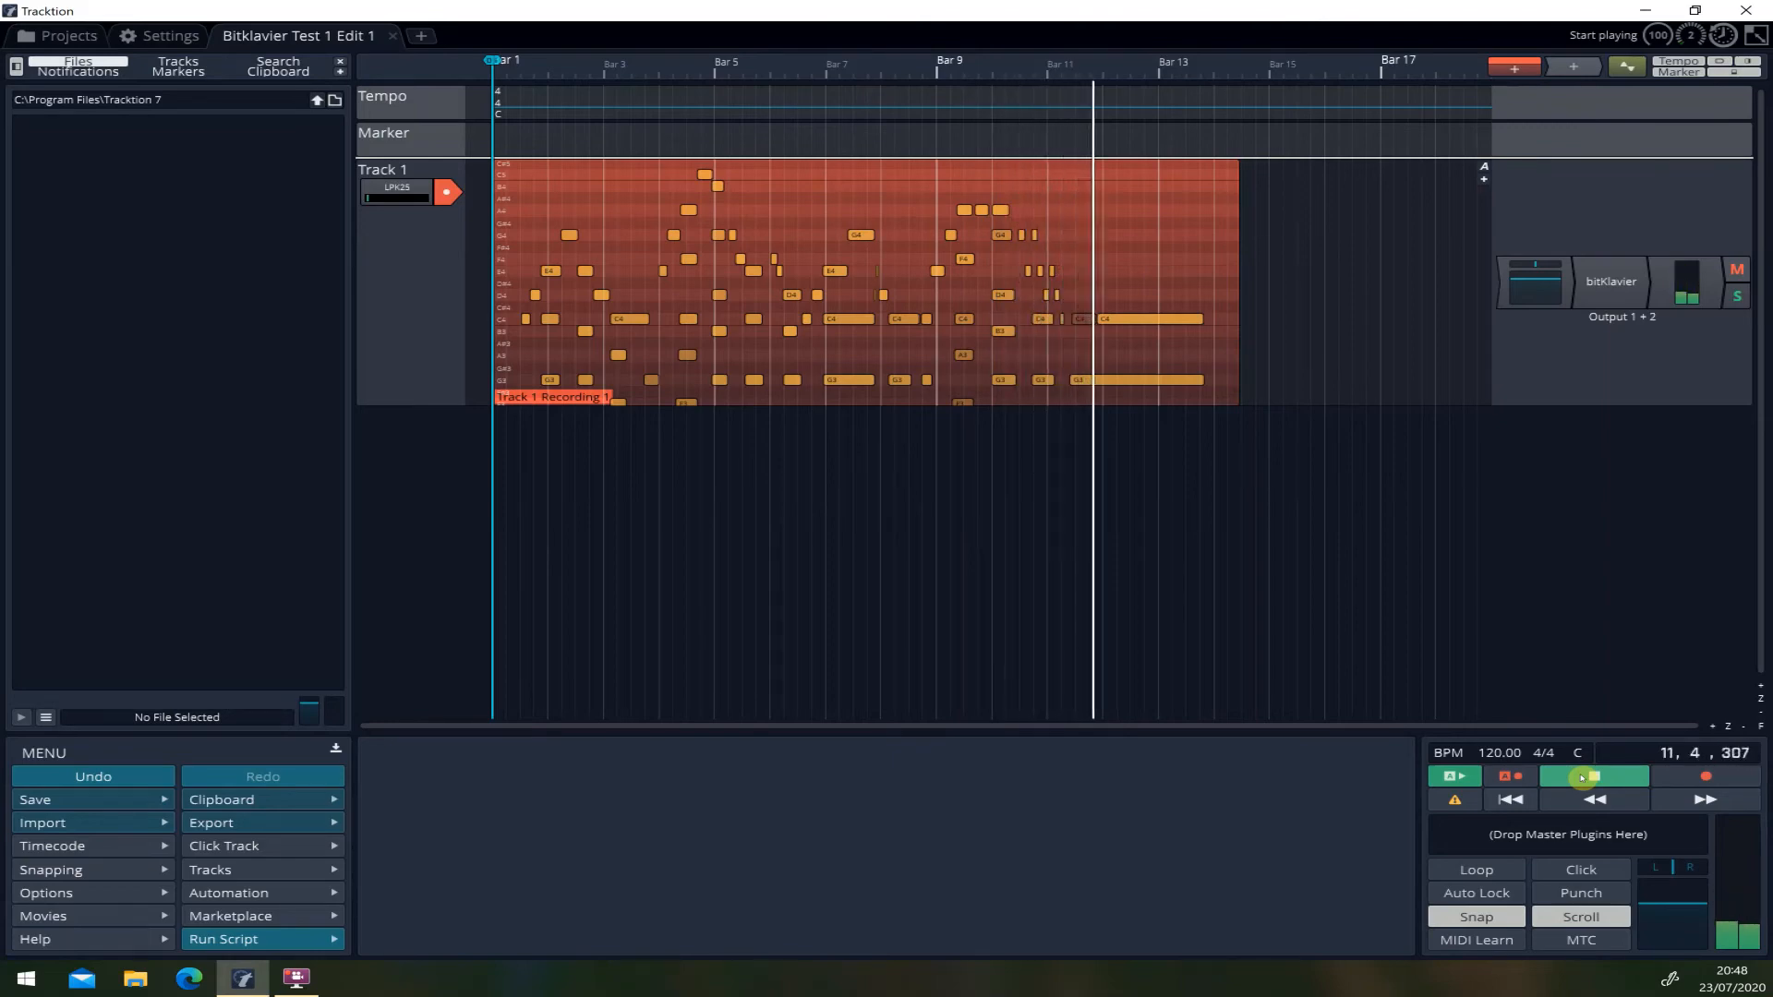
pyautogui.click(1598, 776)
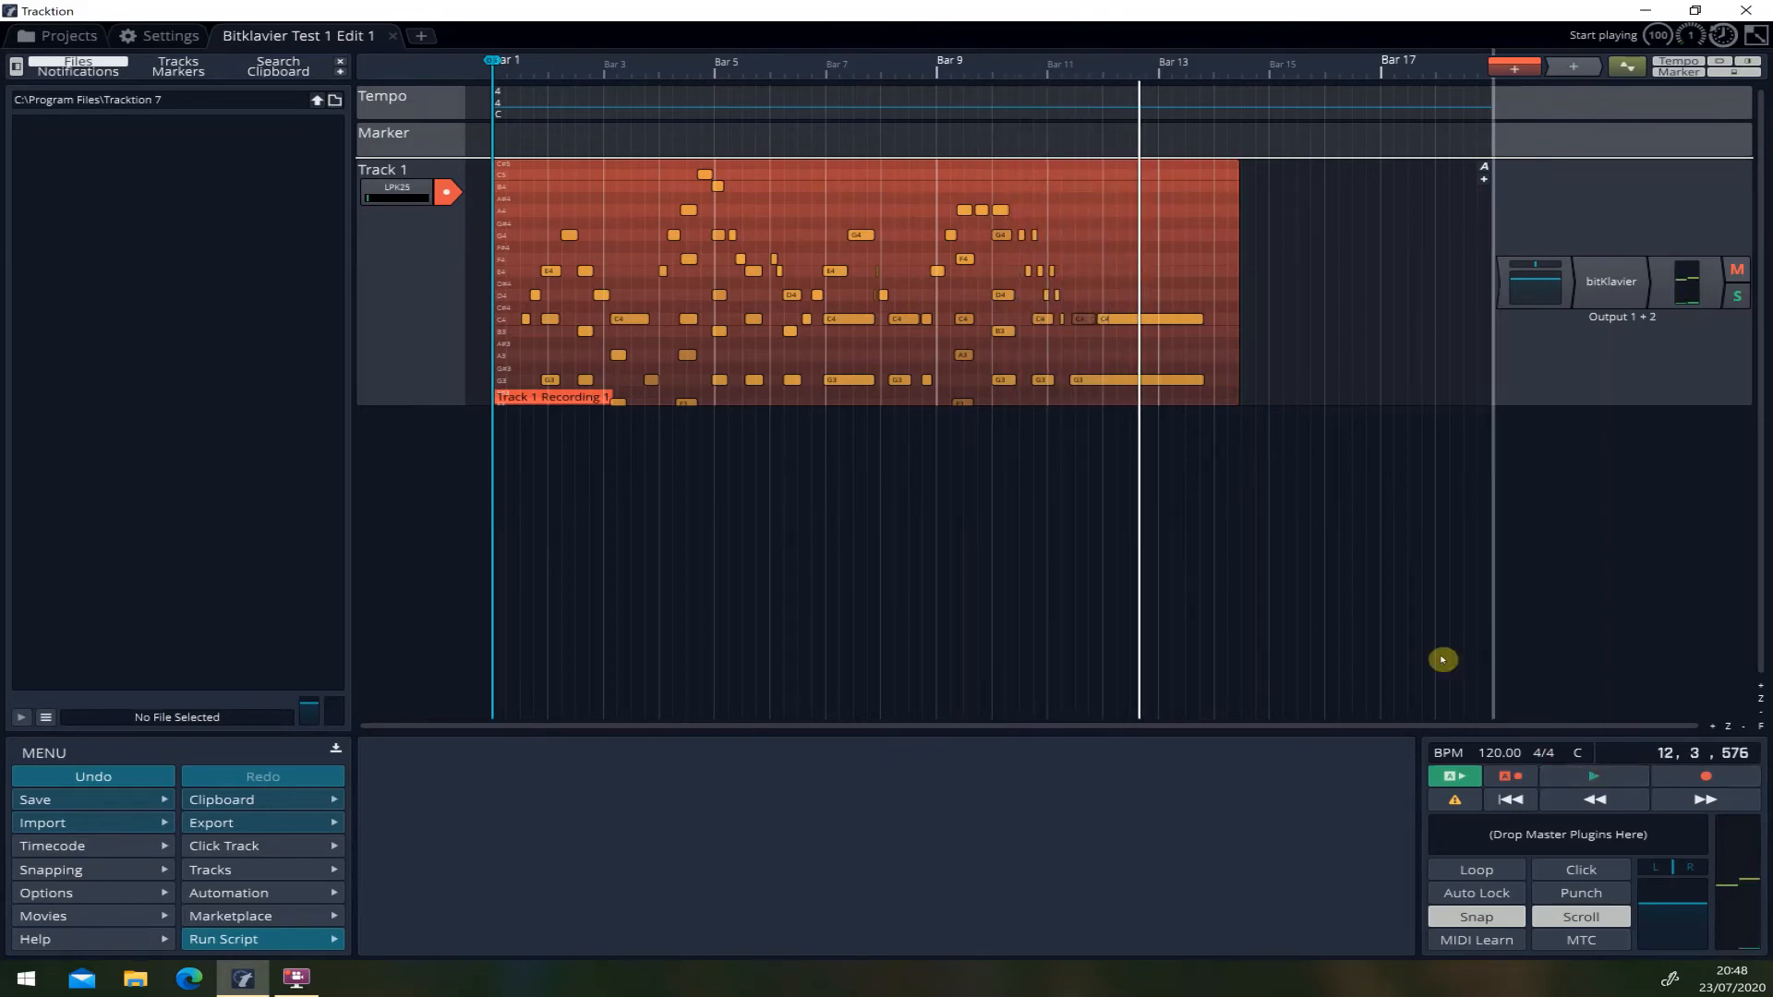
# - Move the final long C4 note earlier so it starts at bar 11, beat 3
pyautogui.click(1100, 344)
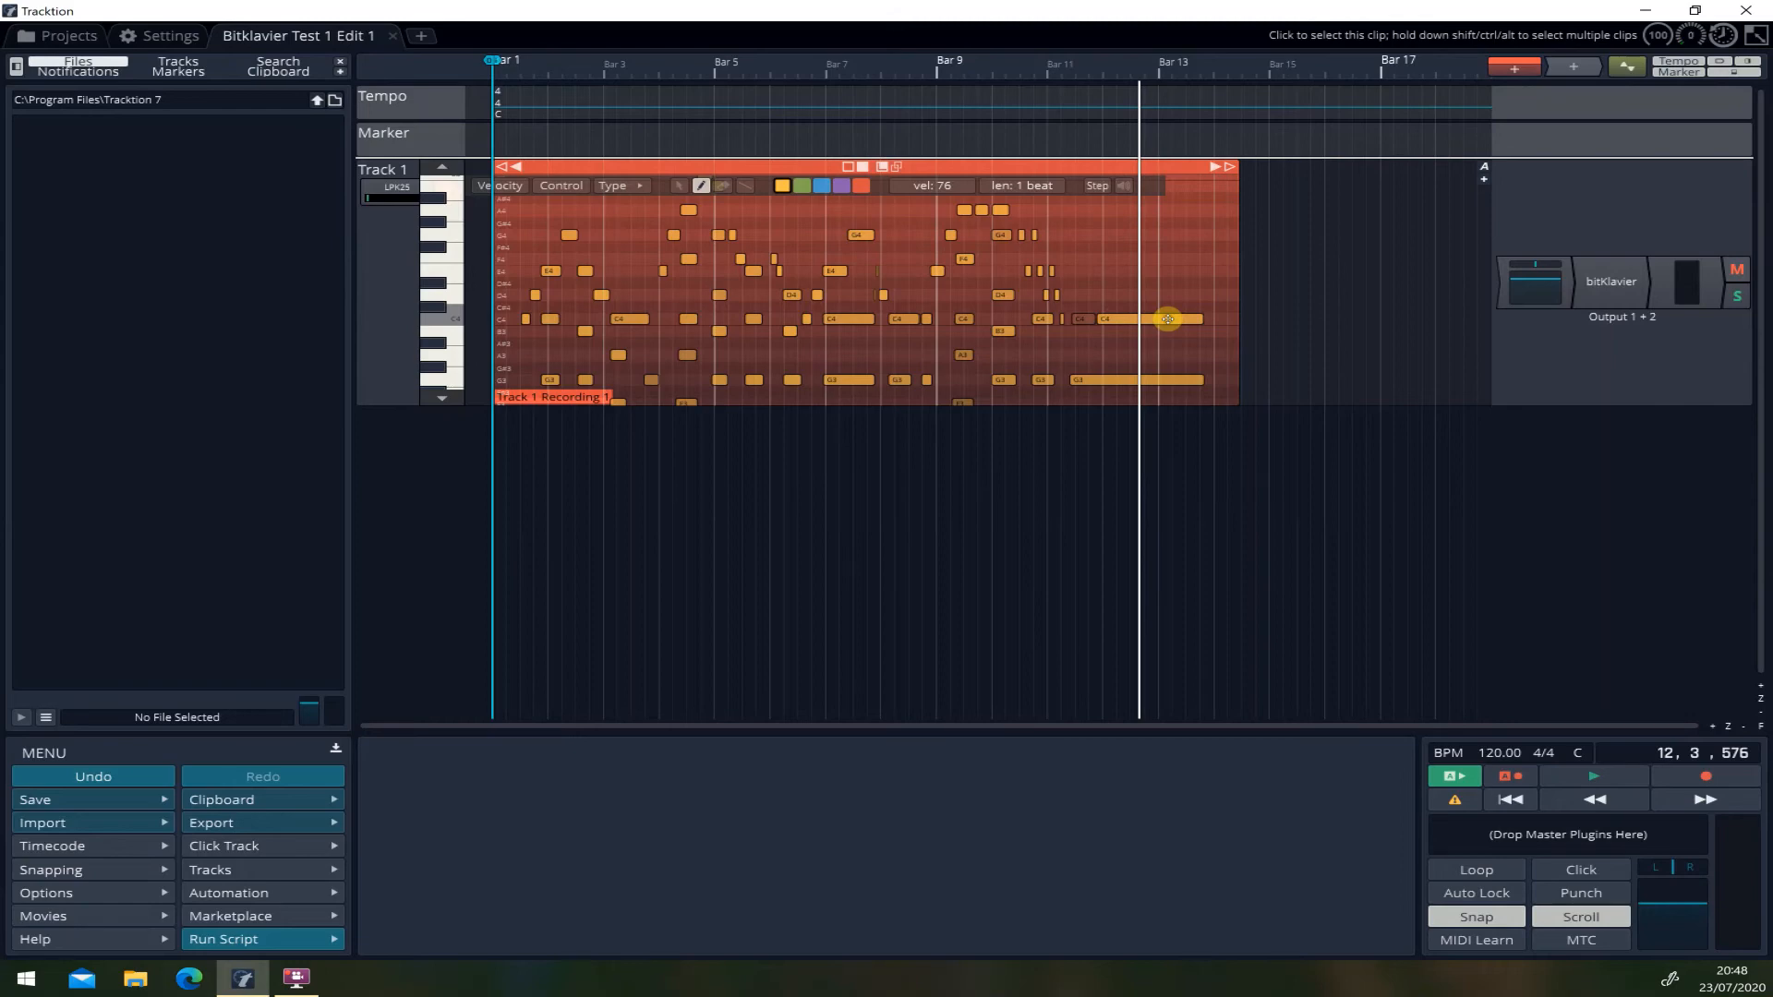
pyautogui.moveTo(1169, 319); pyautogui.dragTo(1144, 319)
# - Rewind to bar 10, beat 3 and play the ending into bar 13
pyautogui.click(1554, 807)
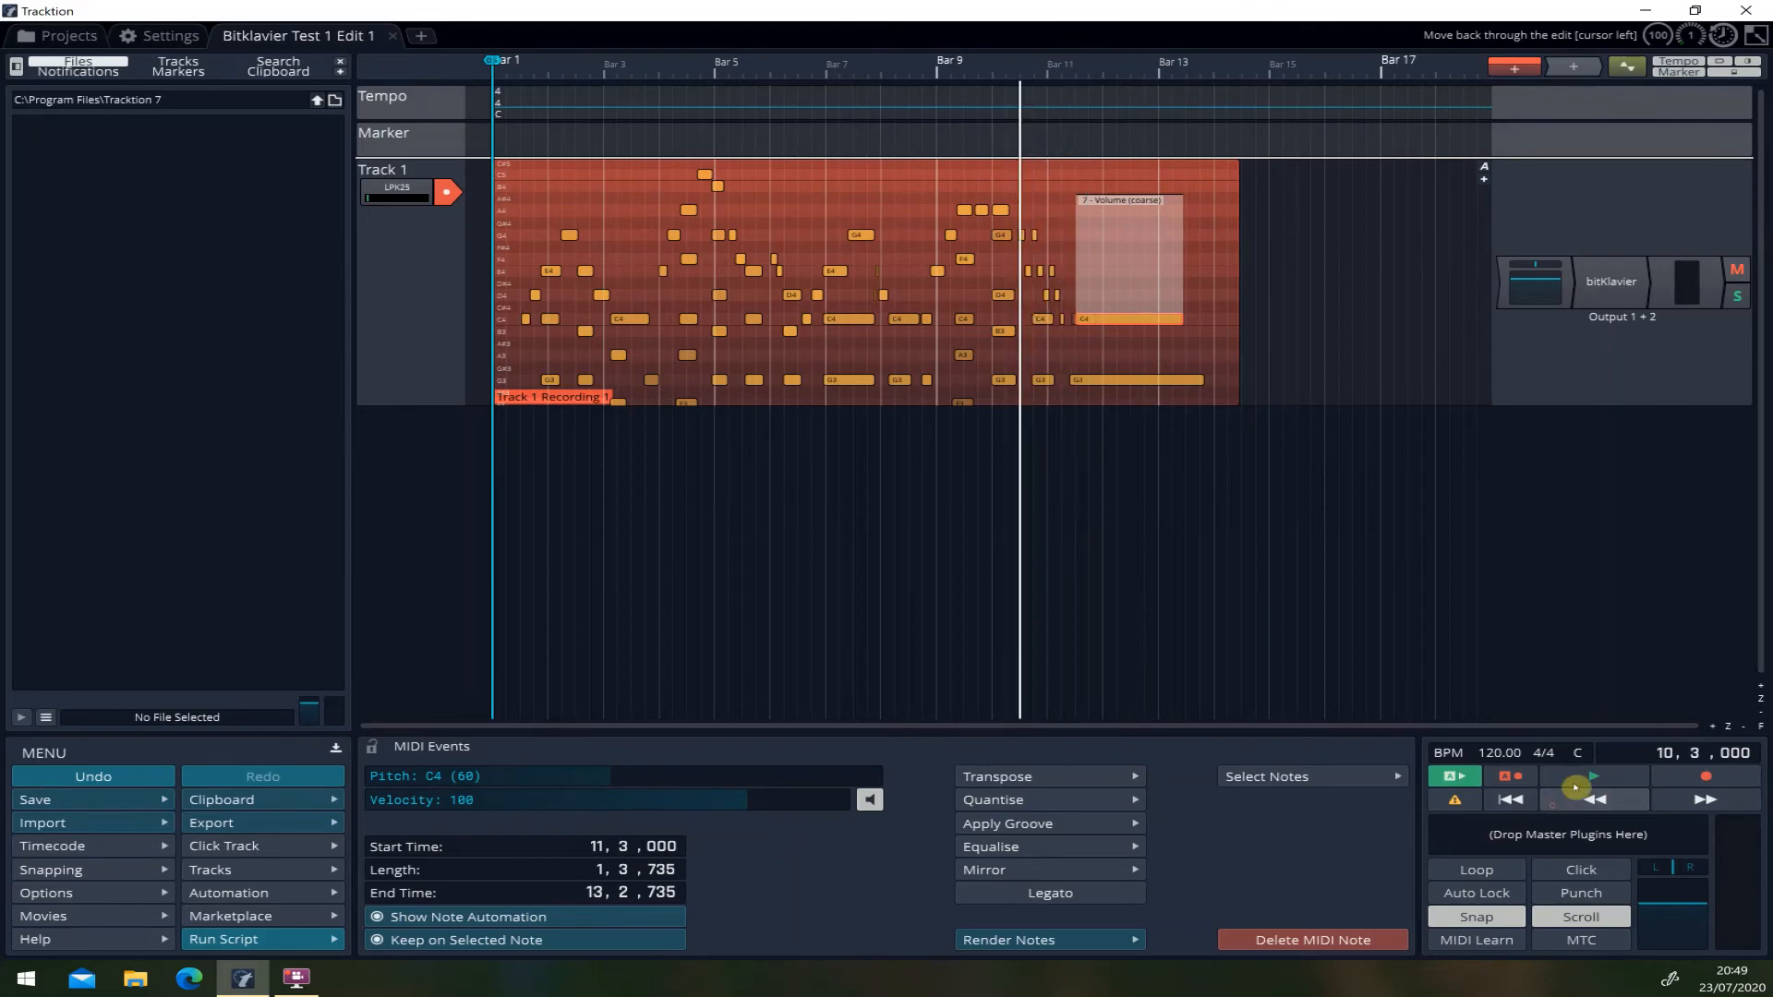
pyautogui.click(1584, 776)
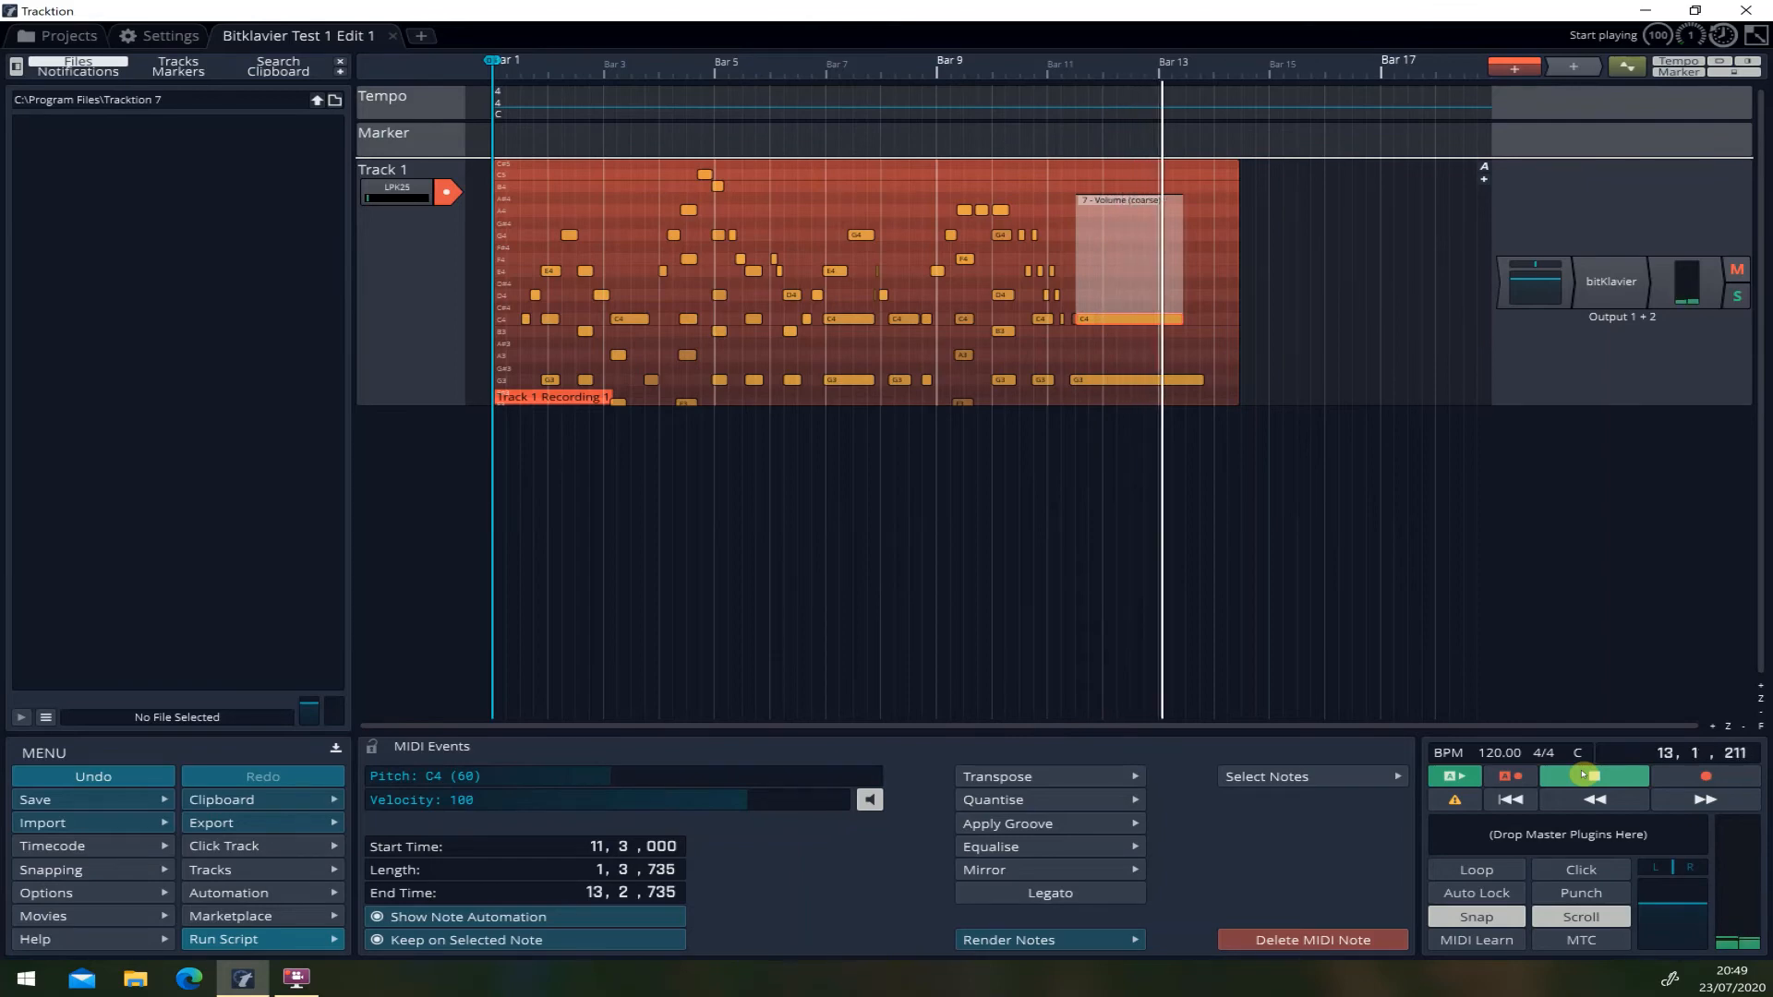
pyautogui.click(1583, 775)
# - Lengthen the final C4 note to end at 13, 3, 735 and return the playhead to the start
pyautogui.moveTo(1189, 325); pyautogui.dragTo(1198, 319)
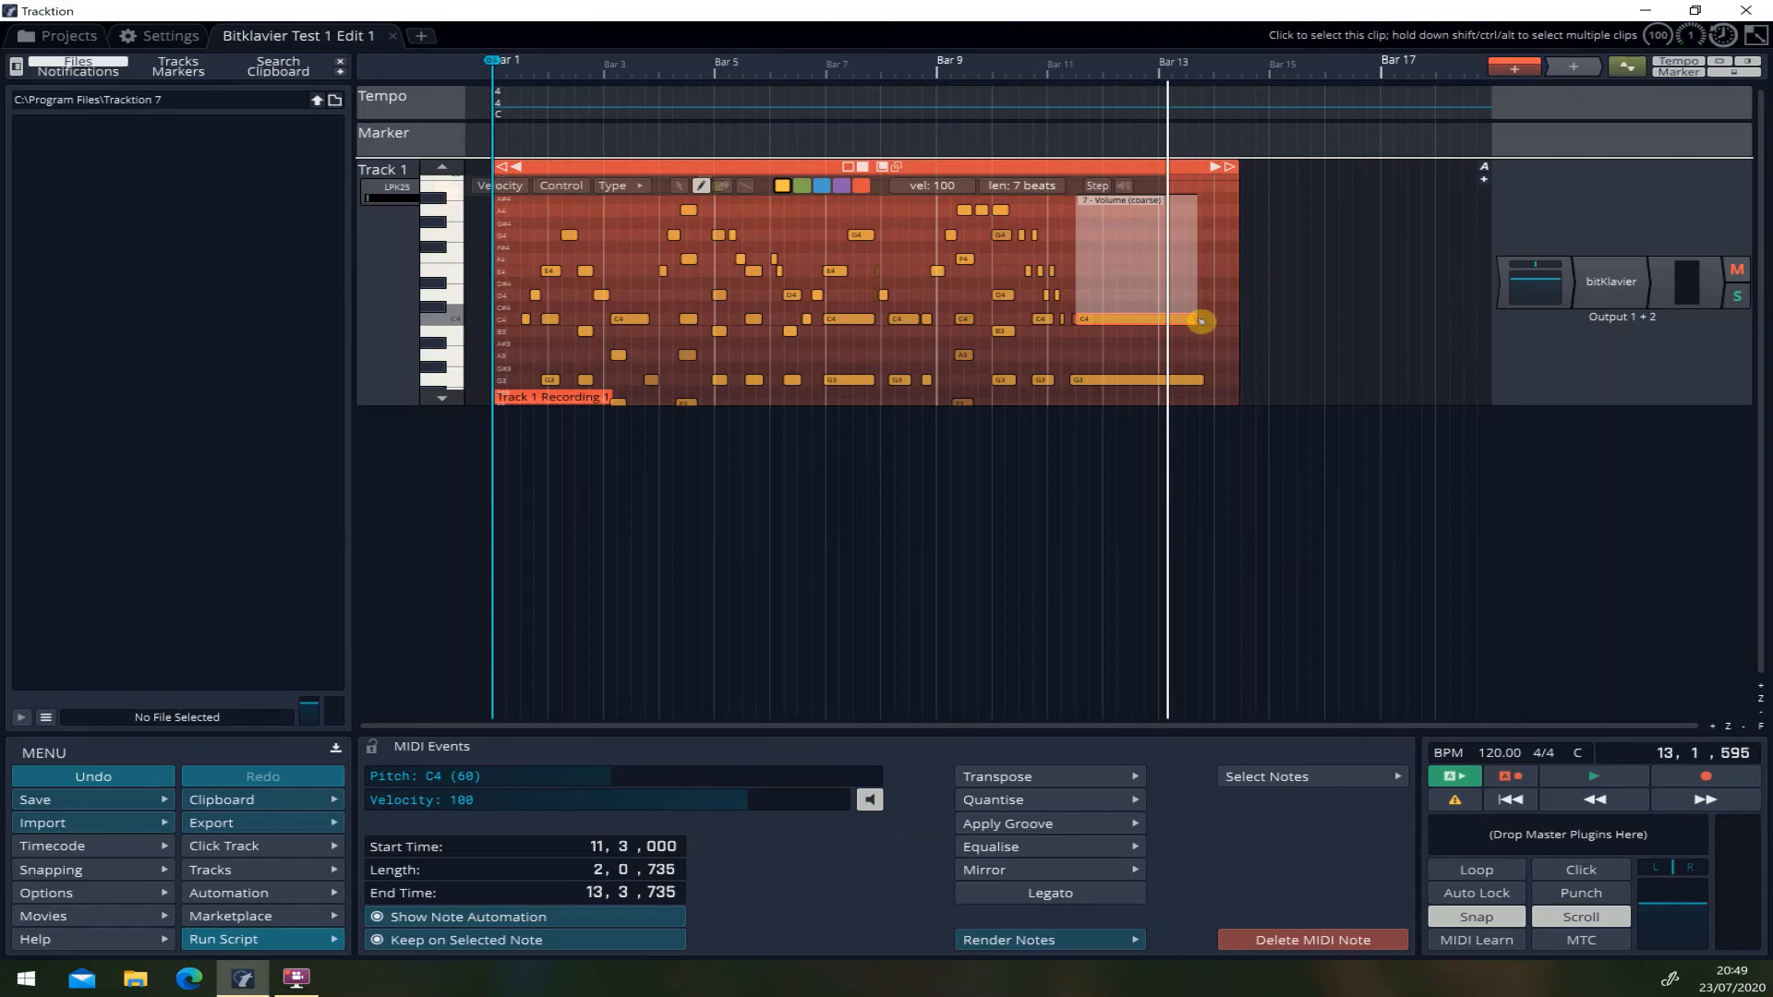
pyautogui.click(1324, 499)
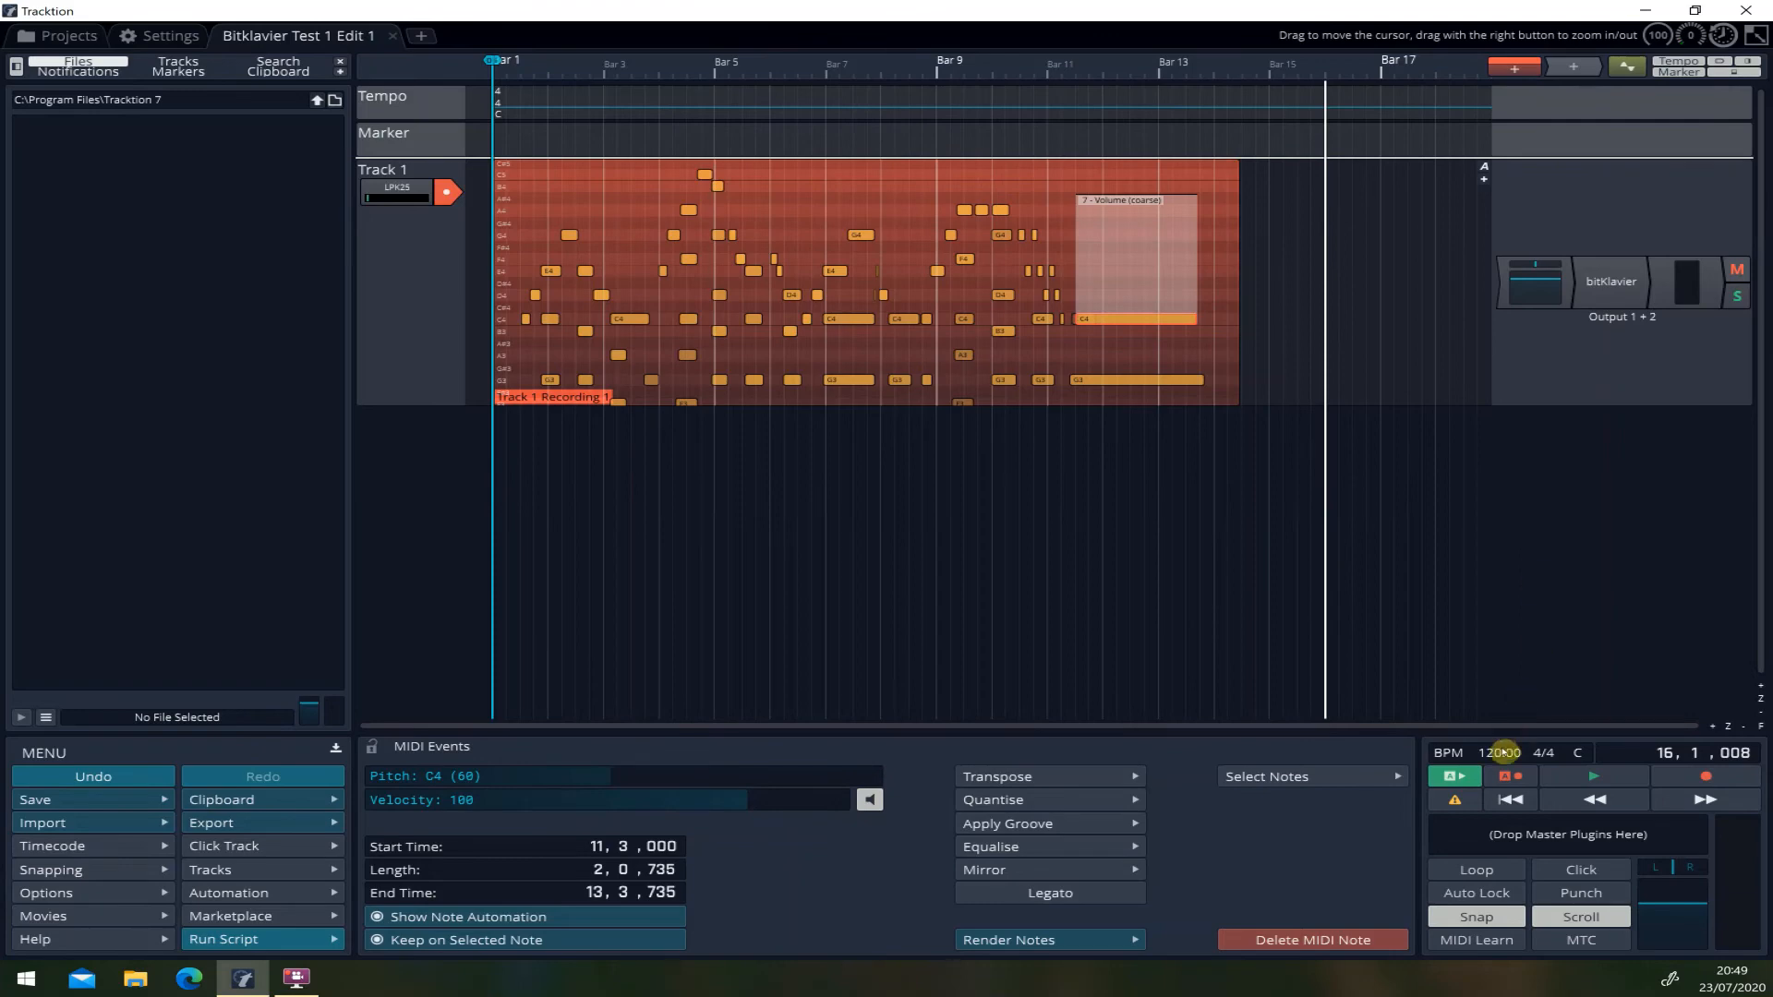
pyautogui.click(1511, 800)
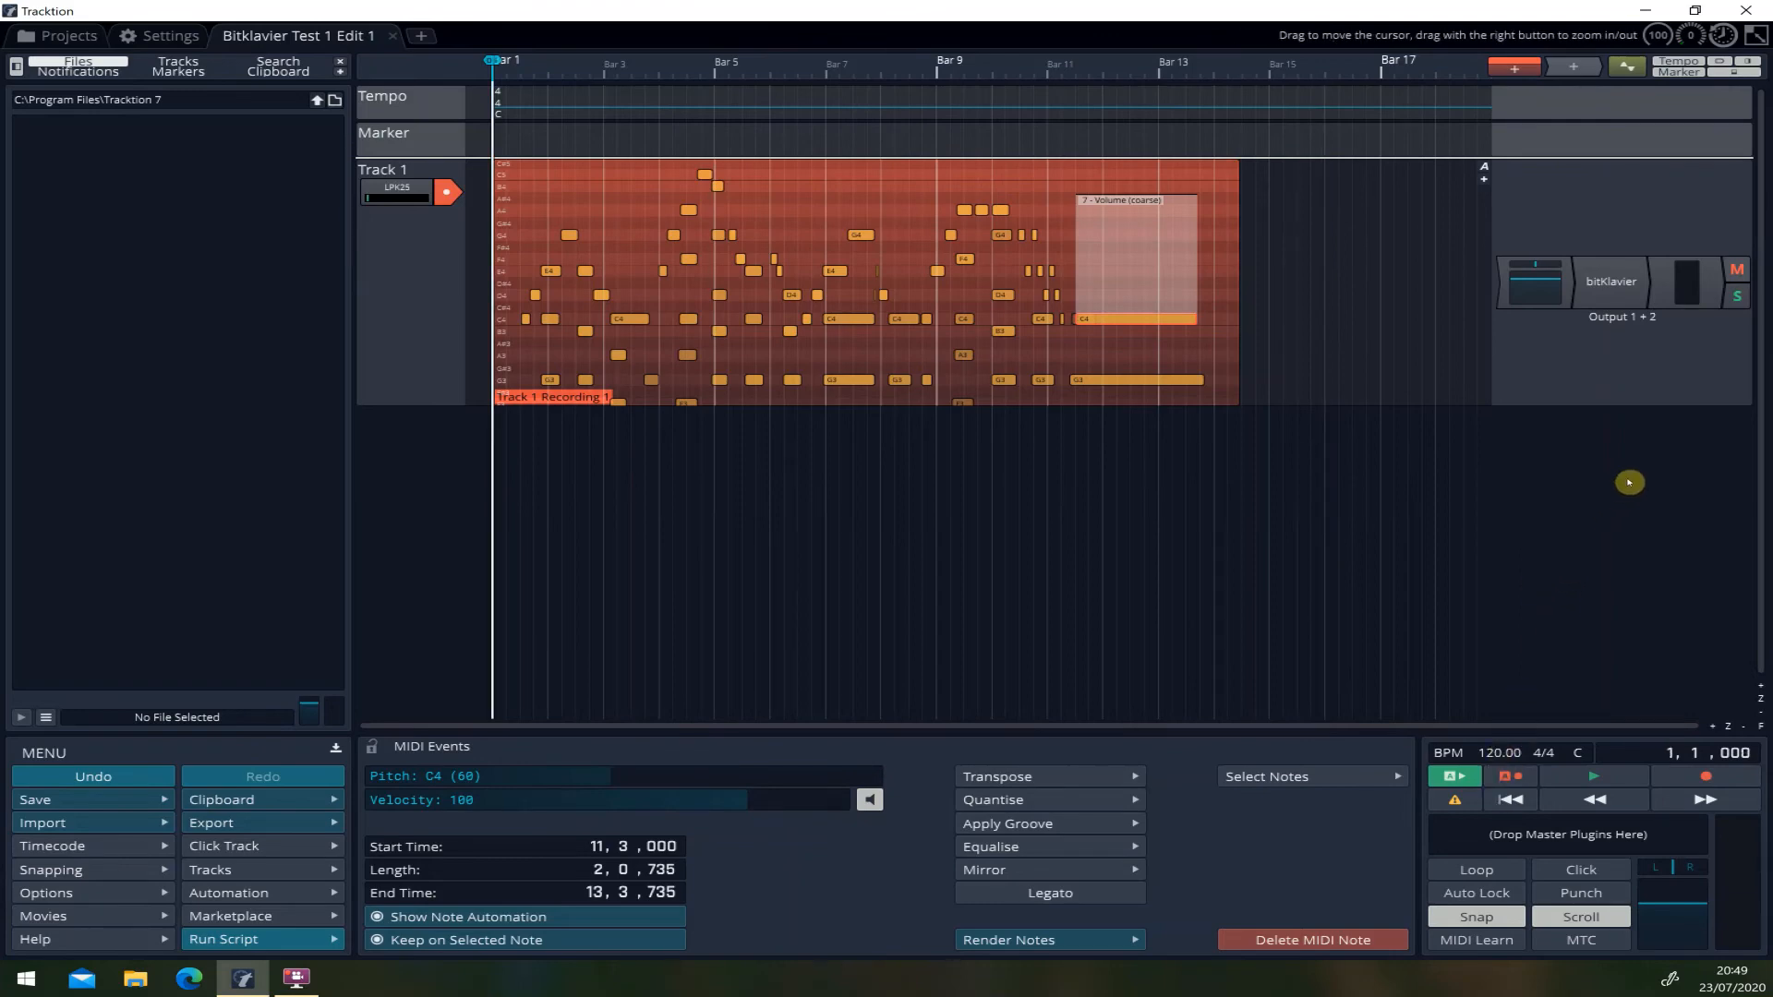
# - Open the bitKlavier instrument on Track 1, move its window clear of the plugin chain and add a Synchronic module
pyautogui.doubleClick(1603, 290)
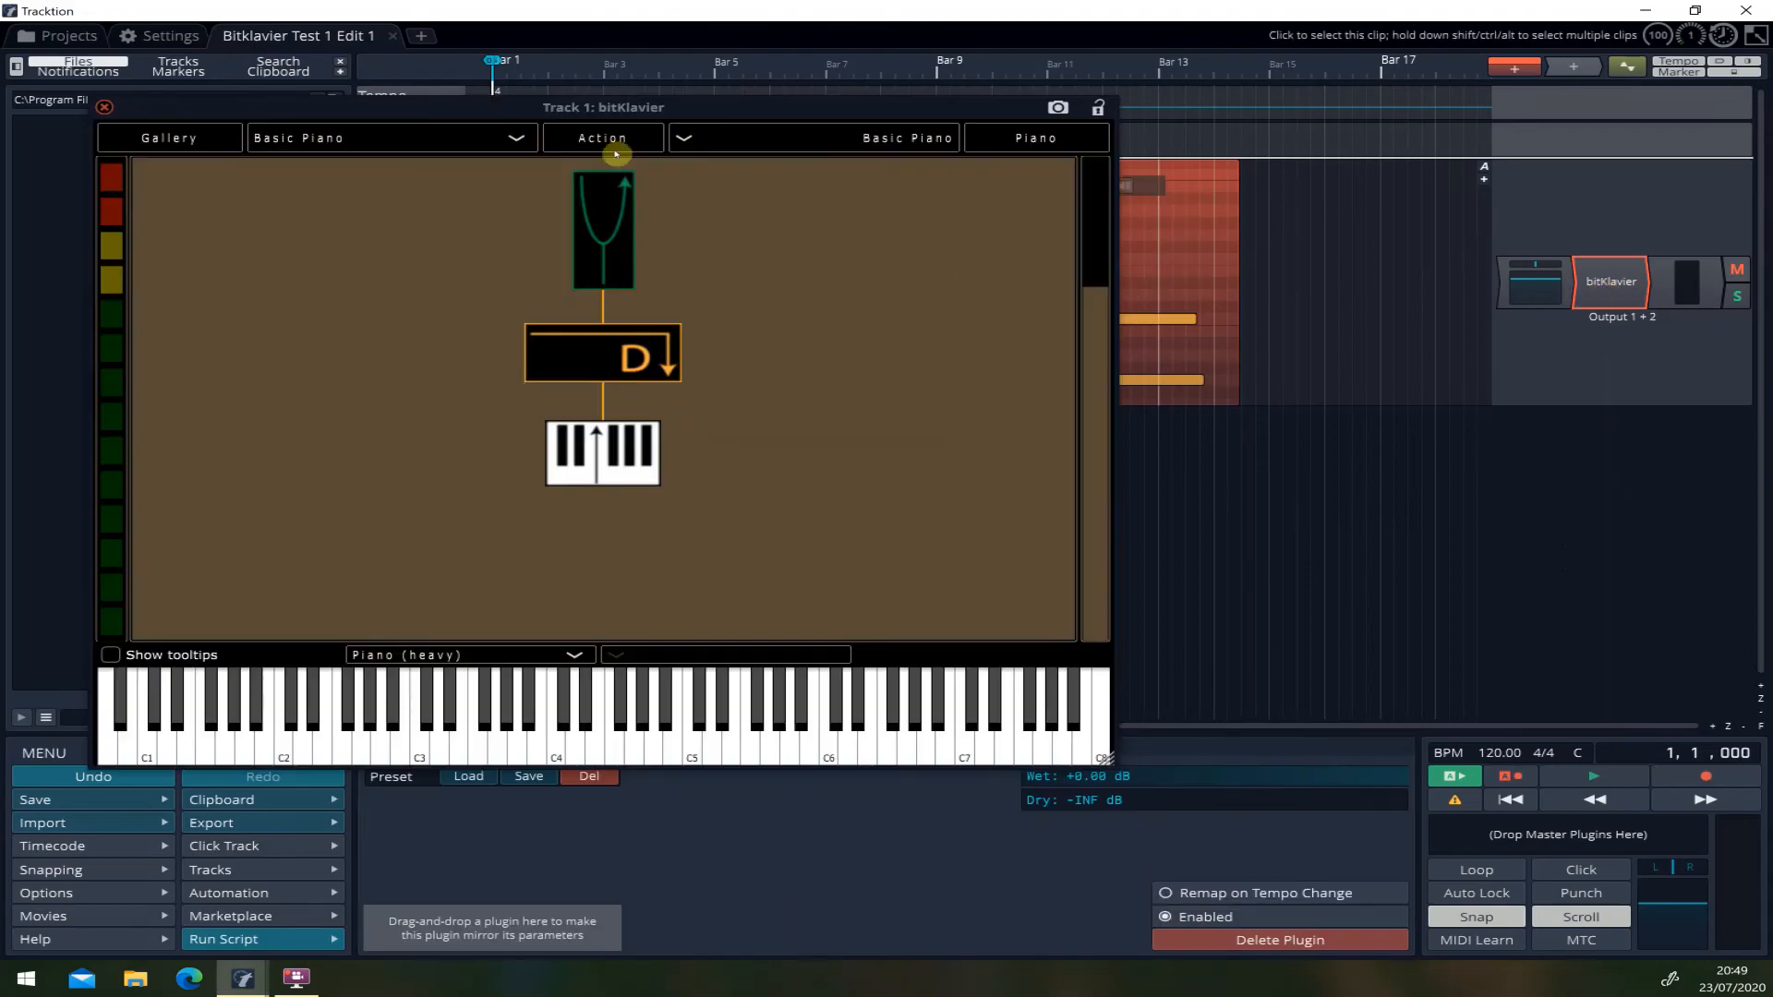
pyautogui.moveTo(707, 111); pyautogui.dragTo(1049, 150)
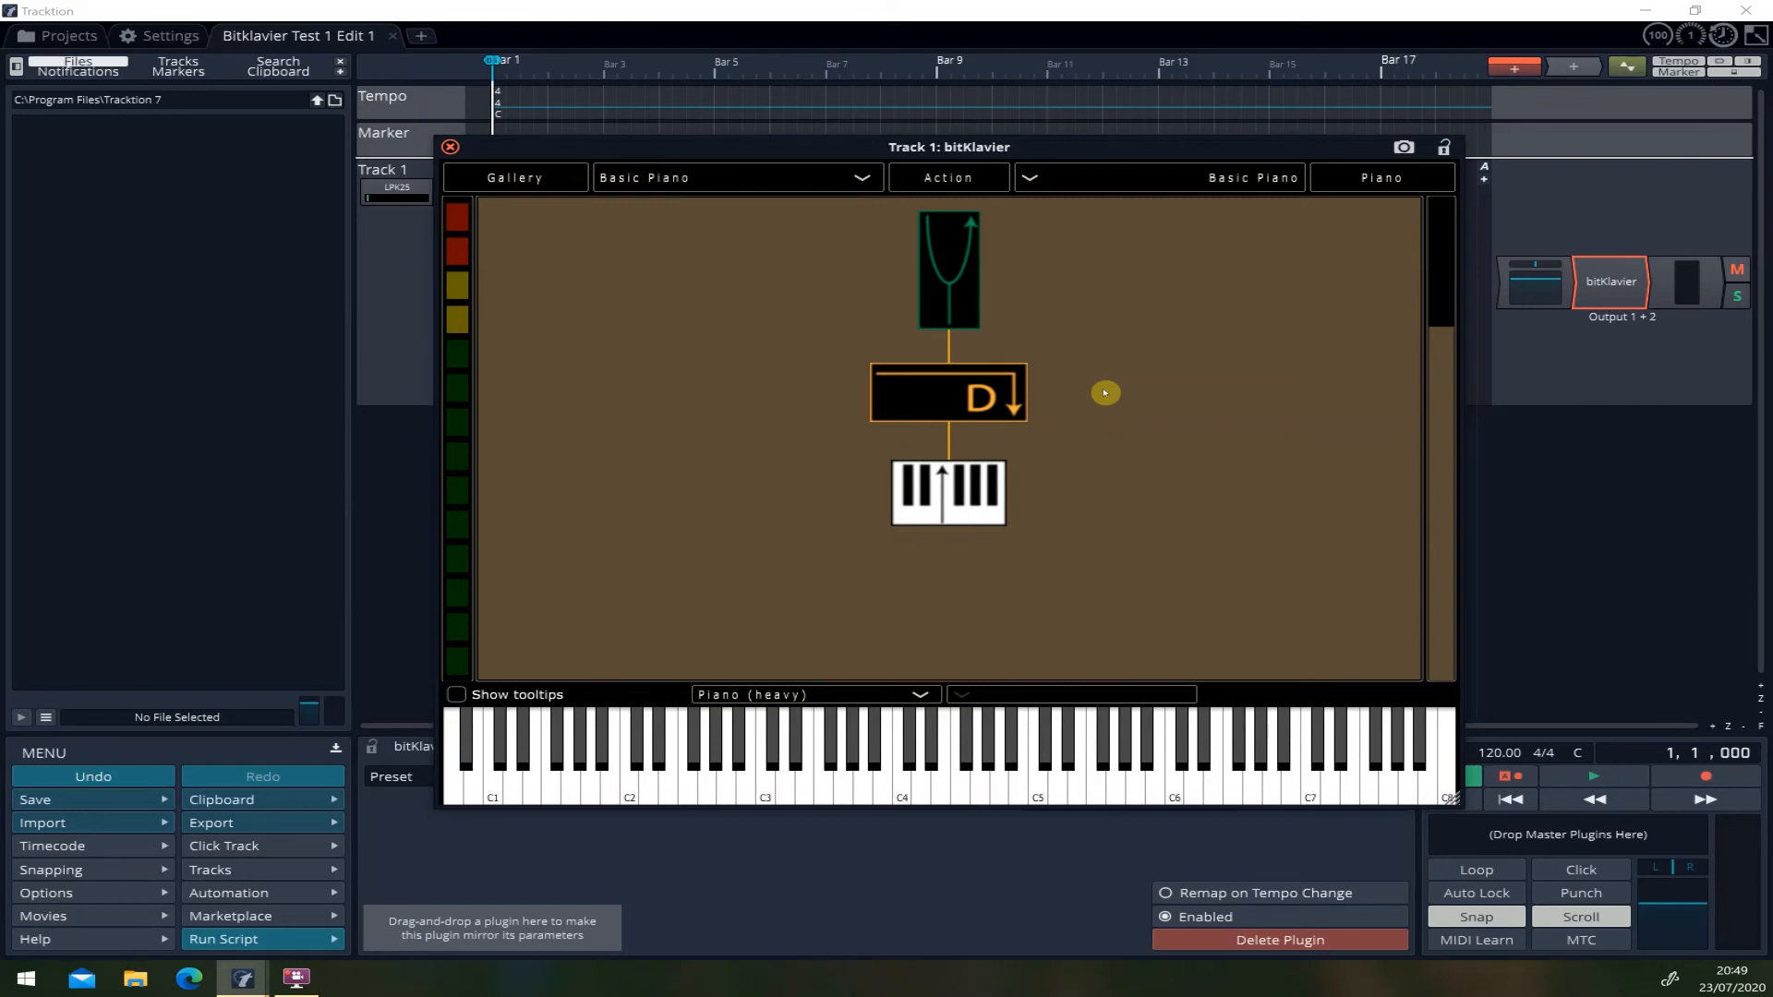
pyautogui.press('s')
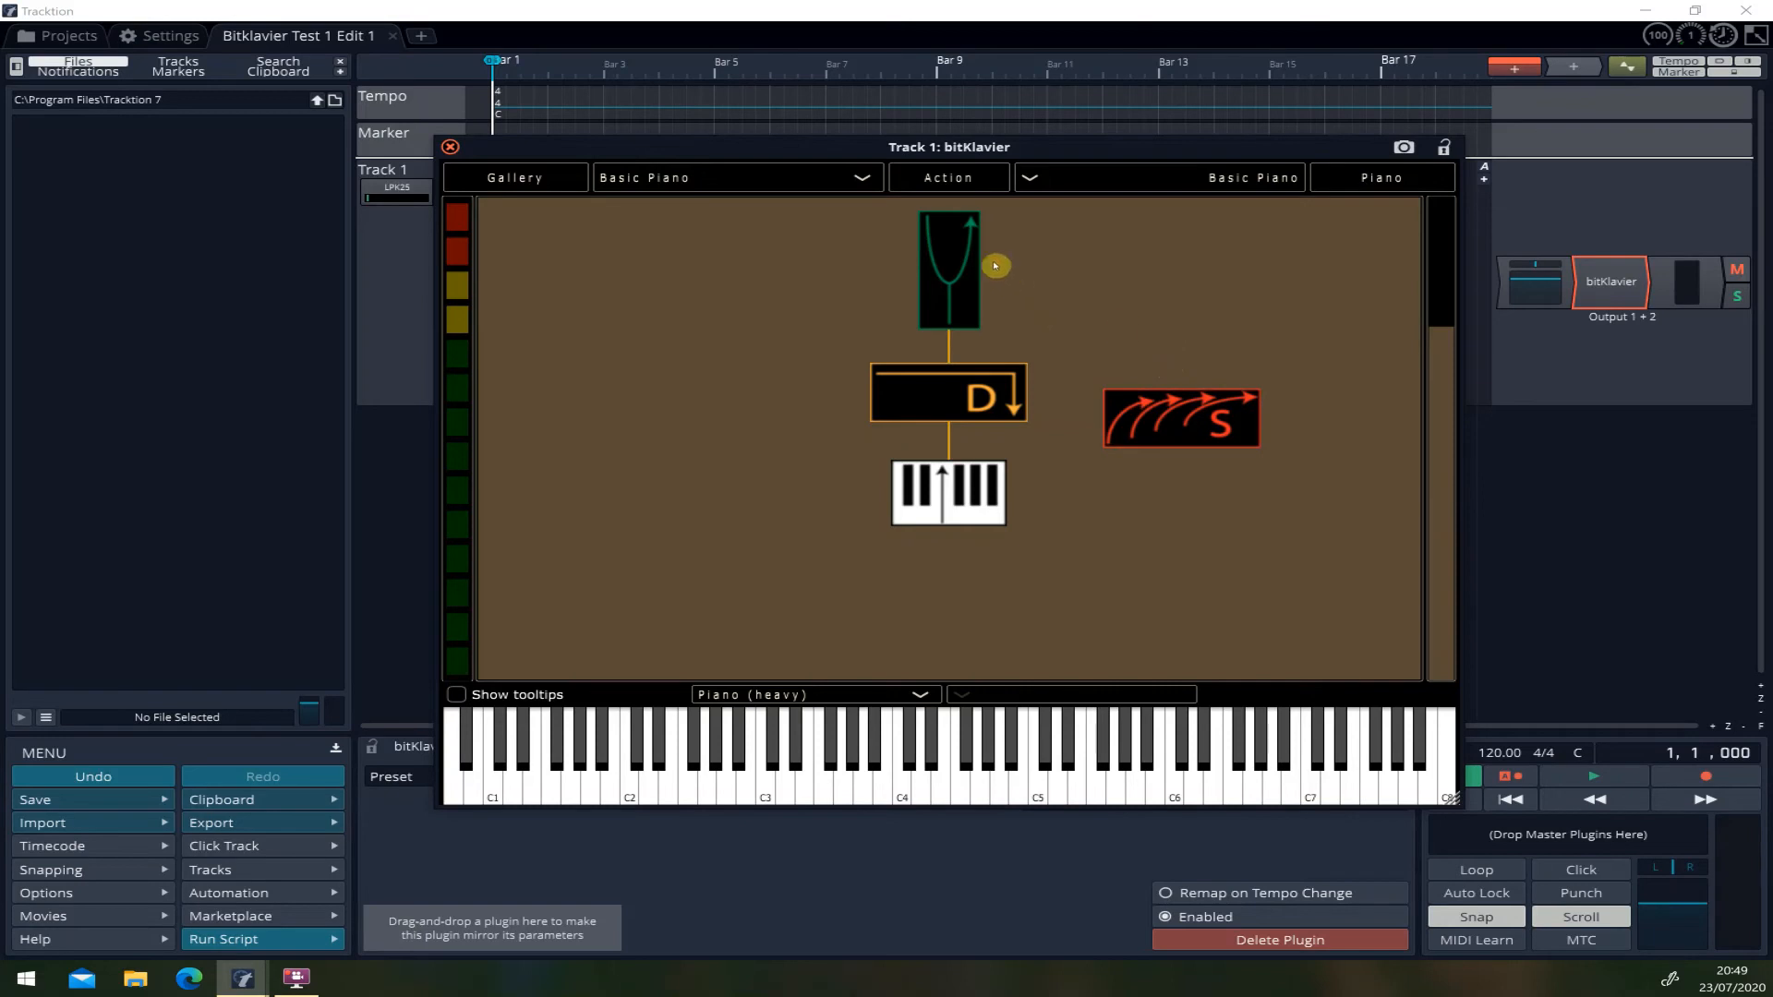
# - Set the bitKlavier tuning to the historical Quarter-Comma Meantone with F#/Gb as its root, and return to the module view
pyautogui.doubleClick(961, 263)
pyautogui.click(1184, 221)
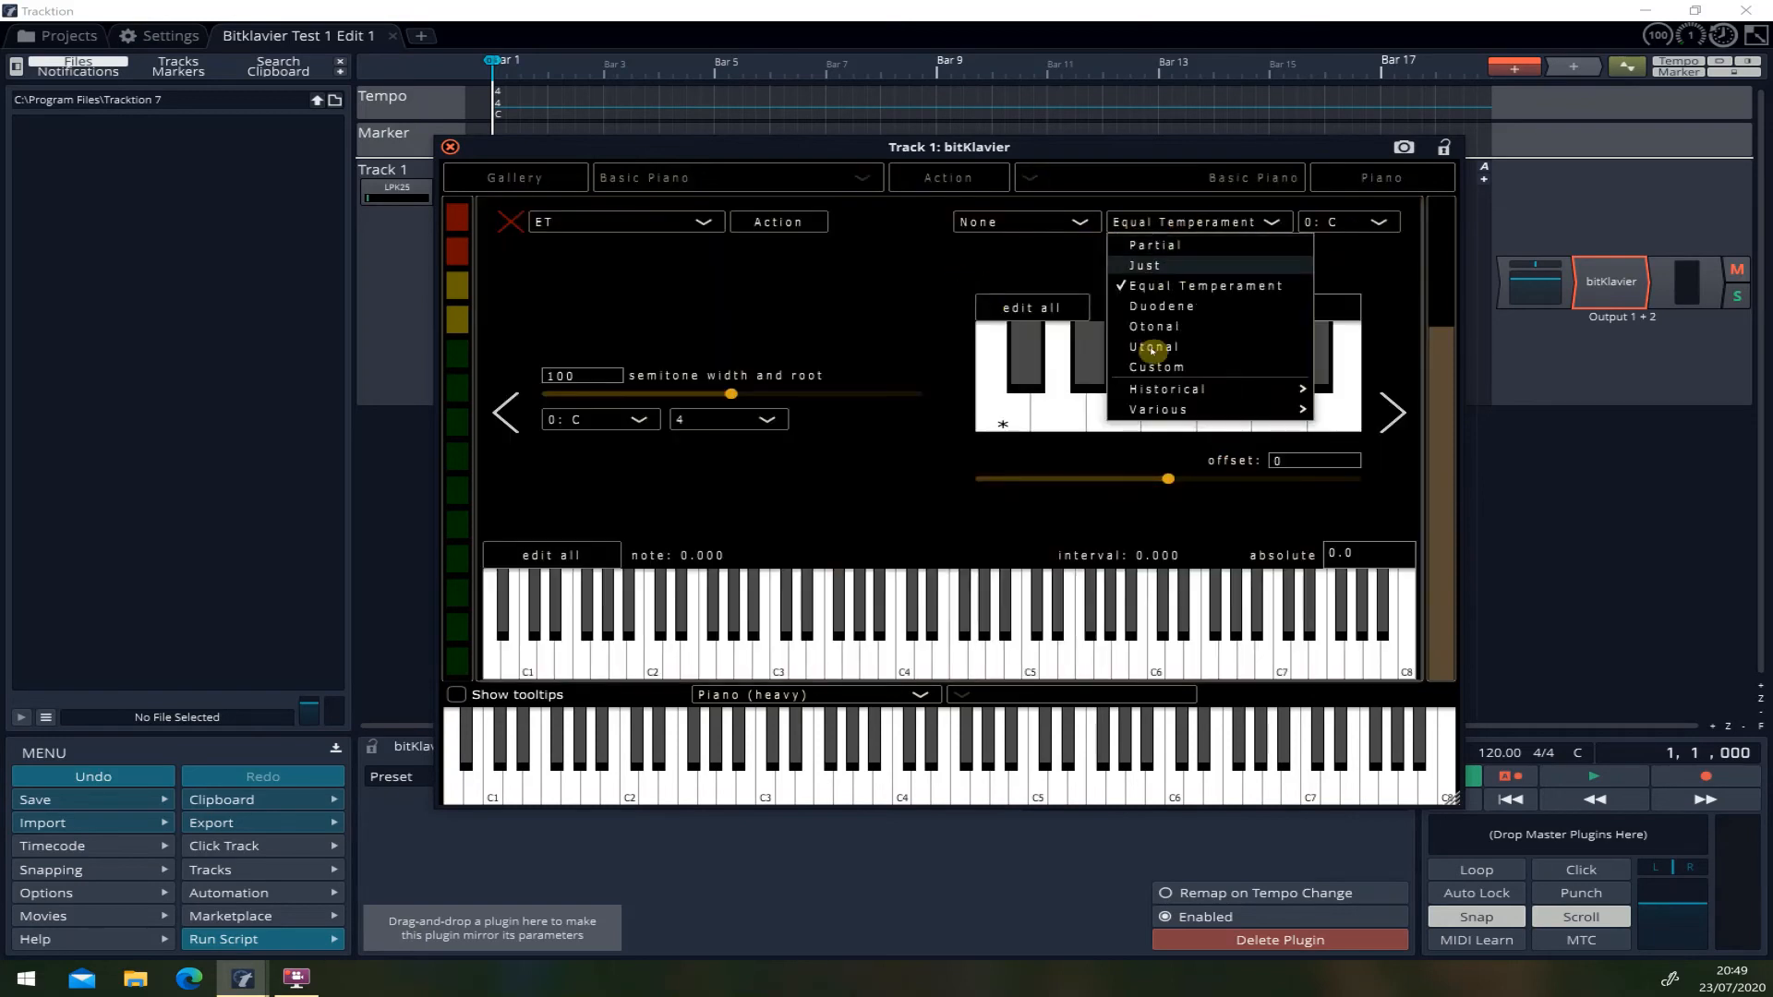
pyautogui.moveTo(1173, 389)
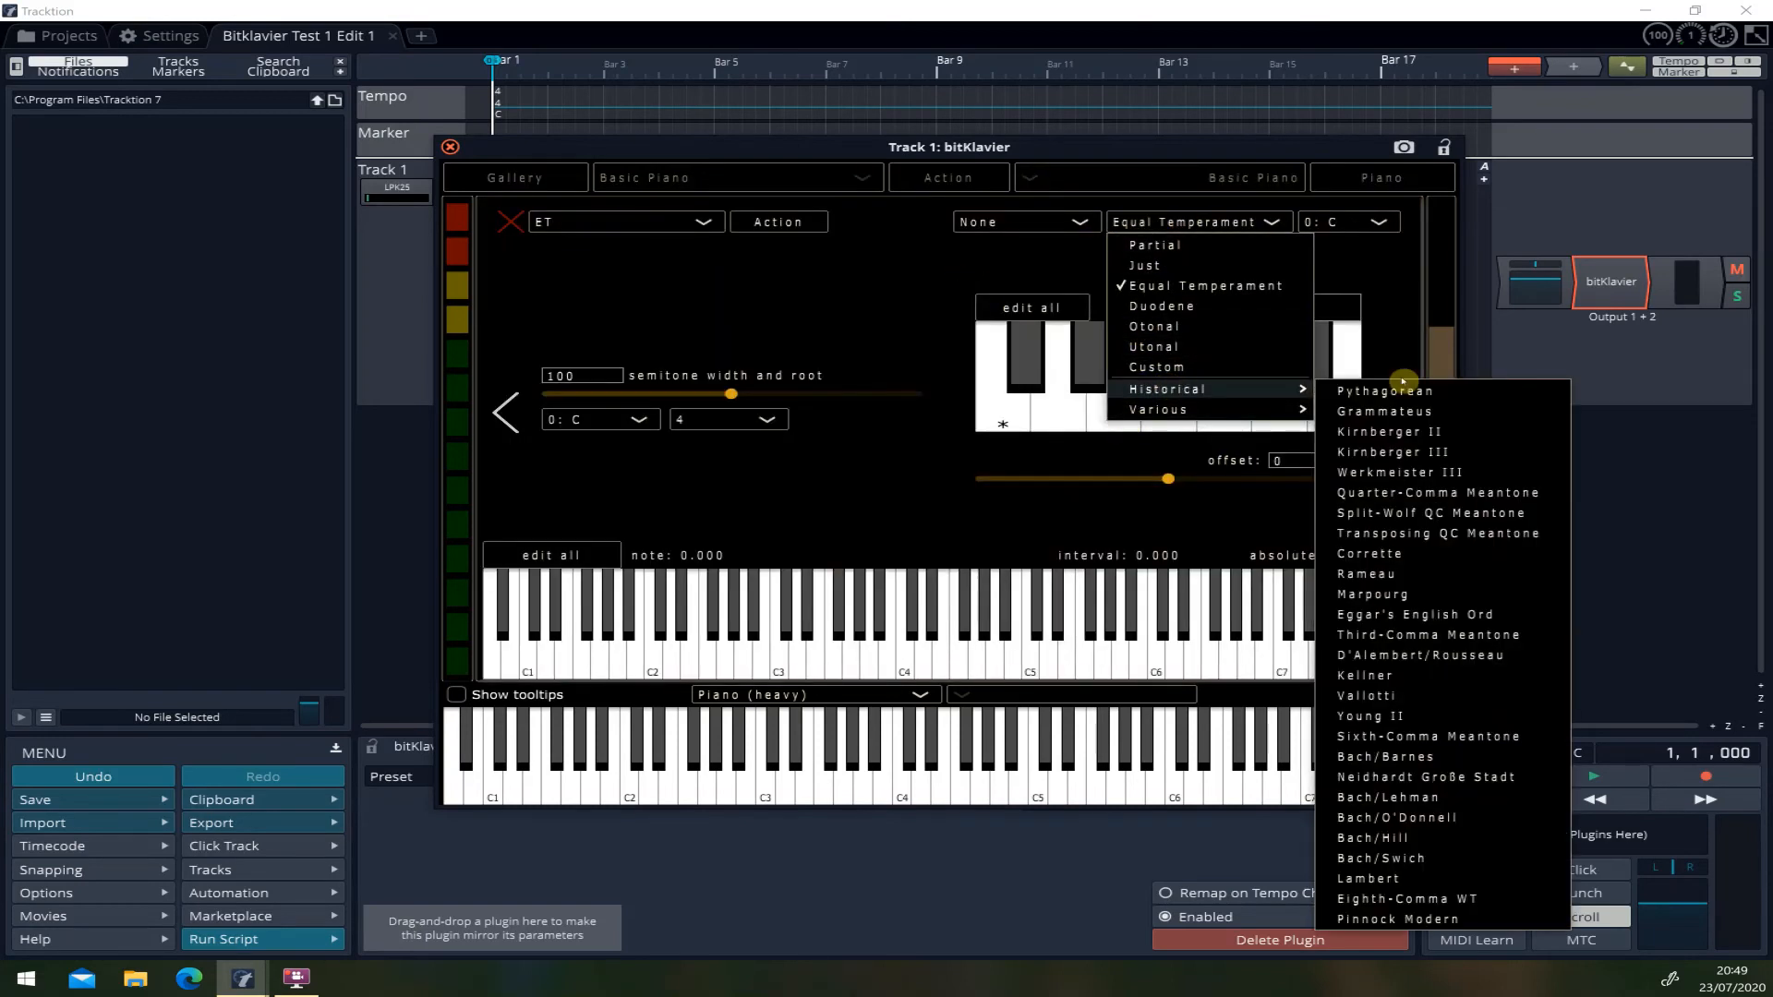
pyautogui.click(1437, 492)
pyautogui.click(1228, 224)
pyautogui.click(1364, 229)
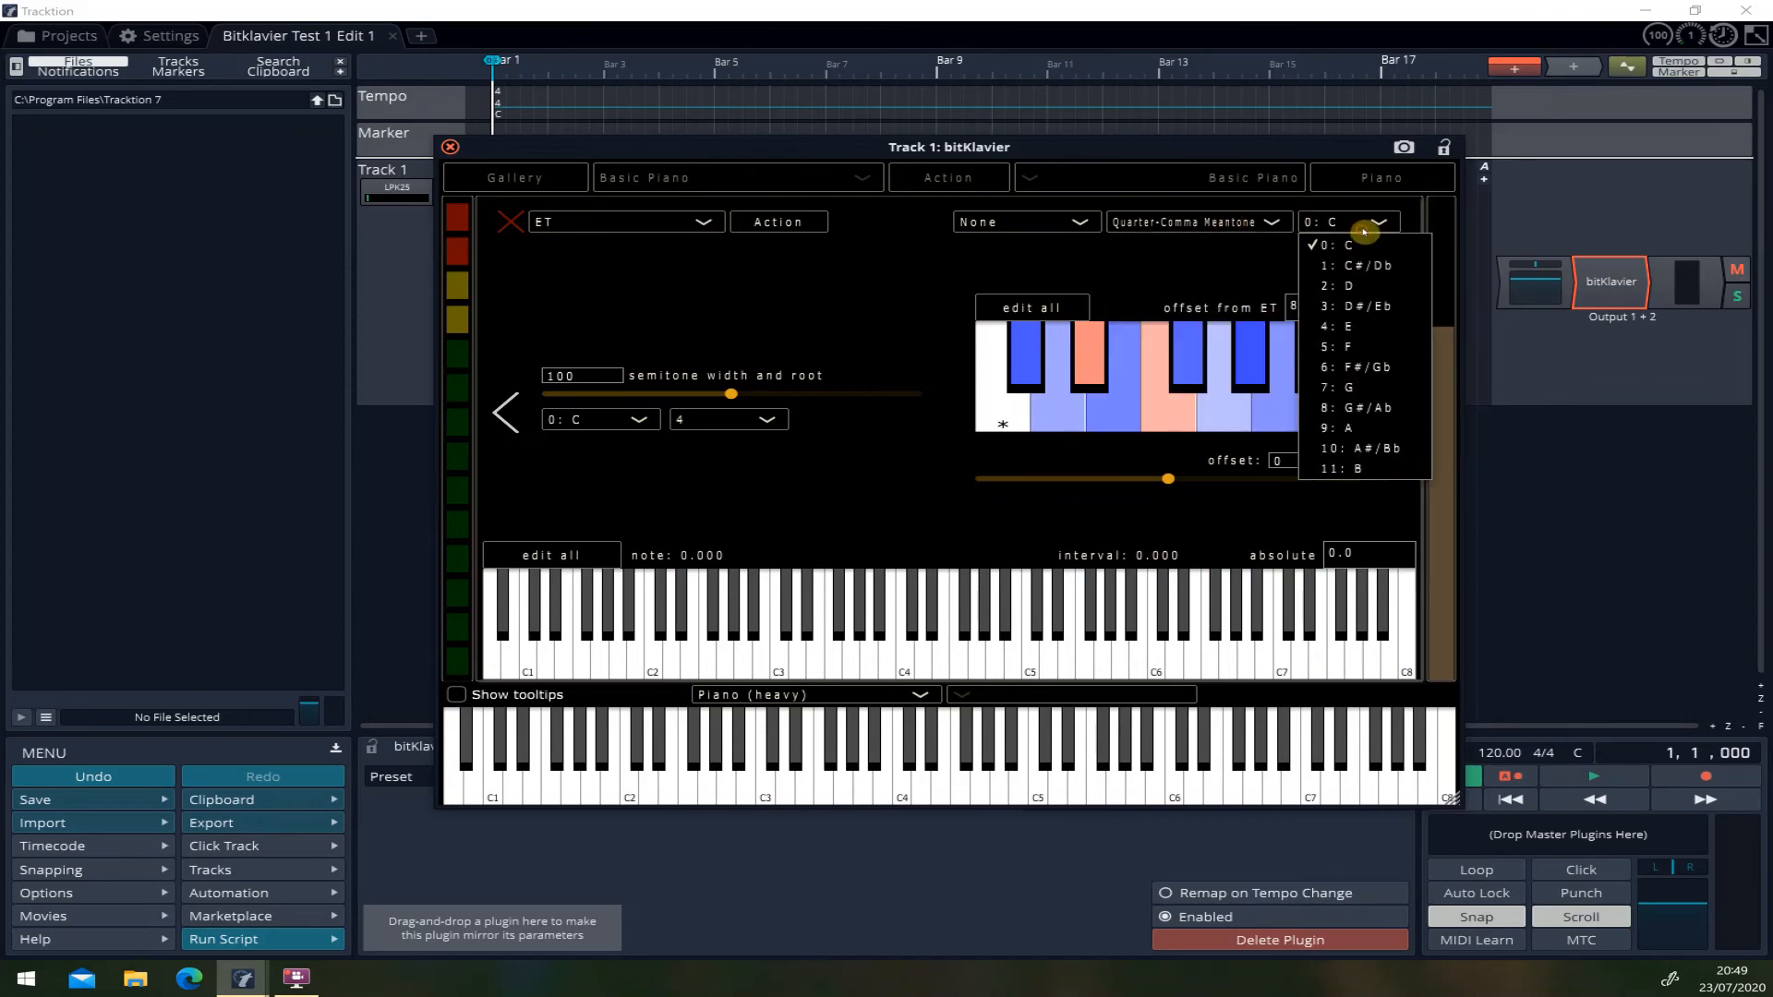
pyautogui.click(1347, 367)
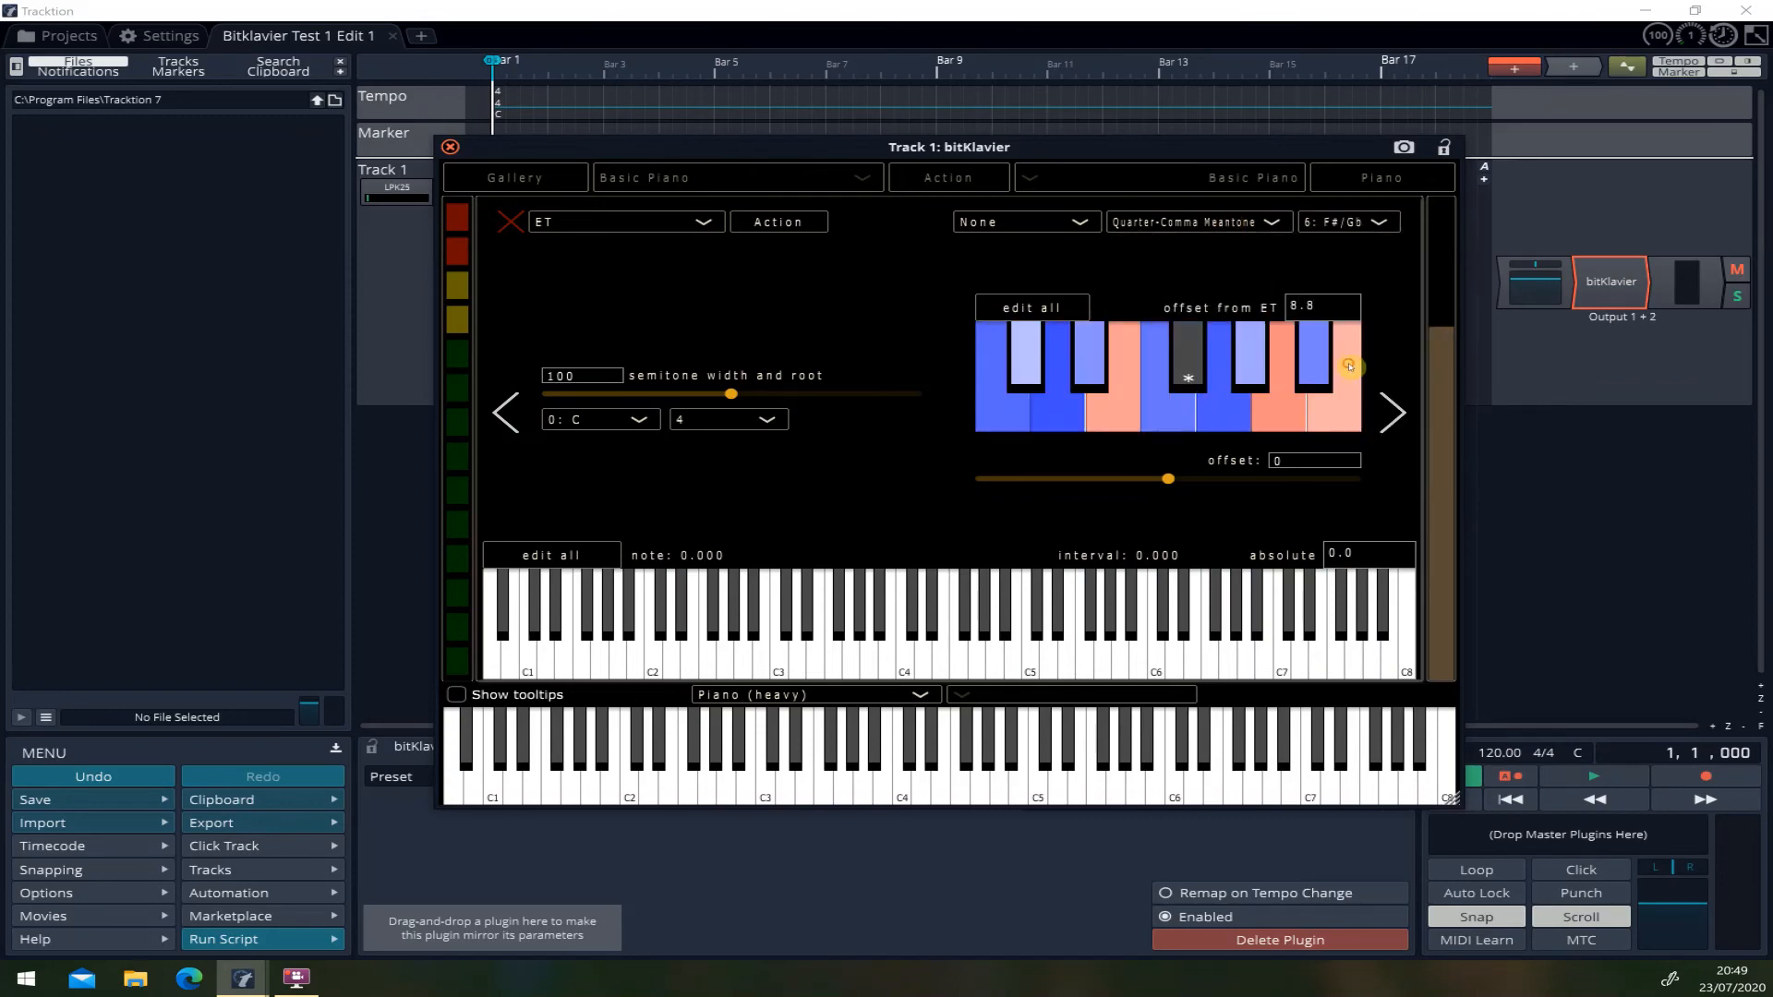
pyautogui.click(483, 181)
# - Connect the Synchronic module to the keyboard module in the bitKlavier patch
pyautogui.click(954, 499)
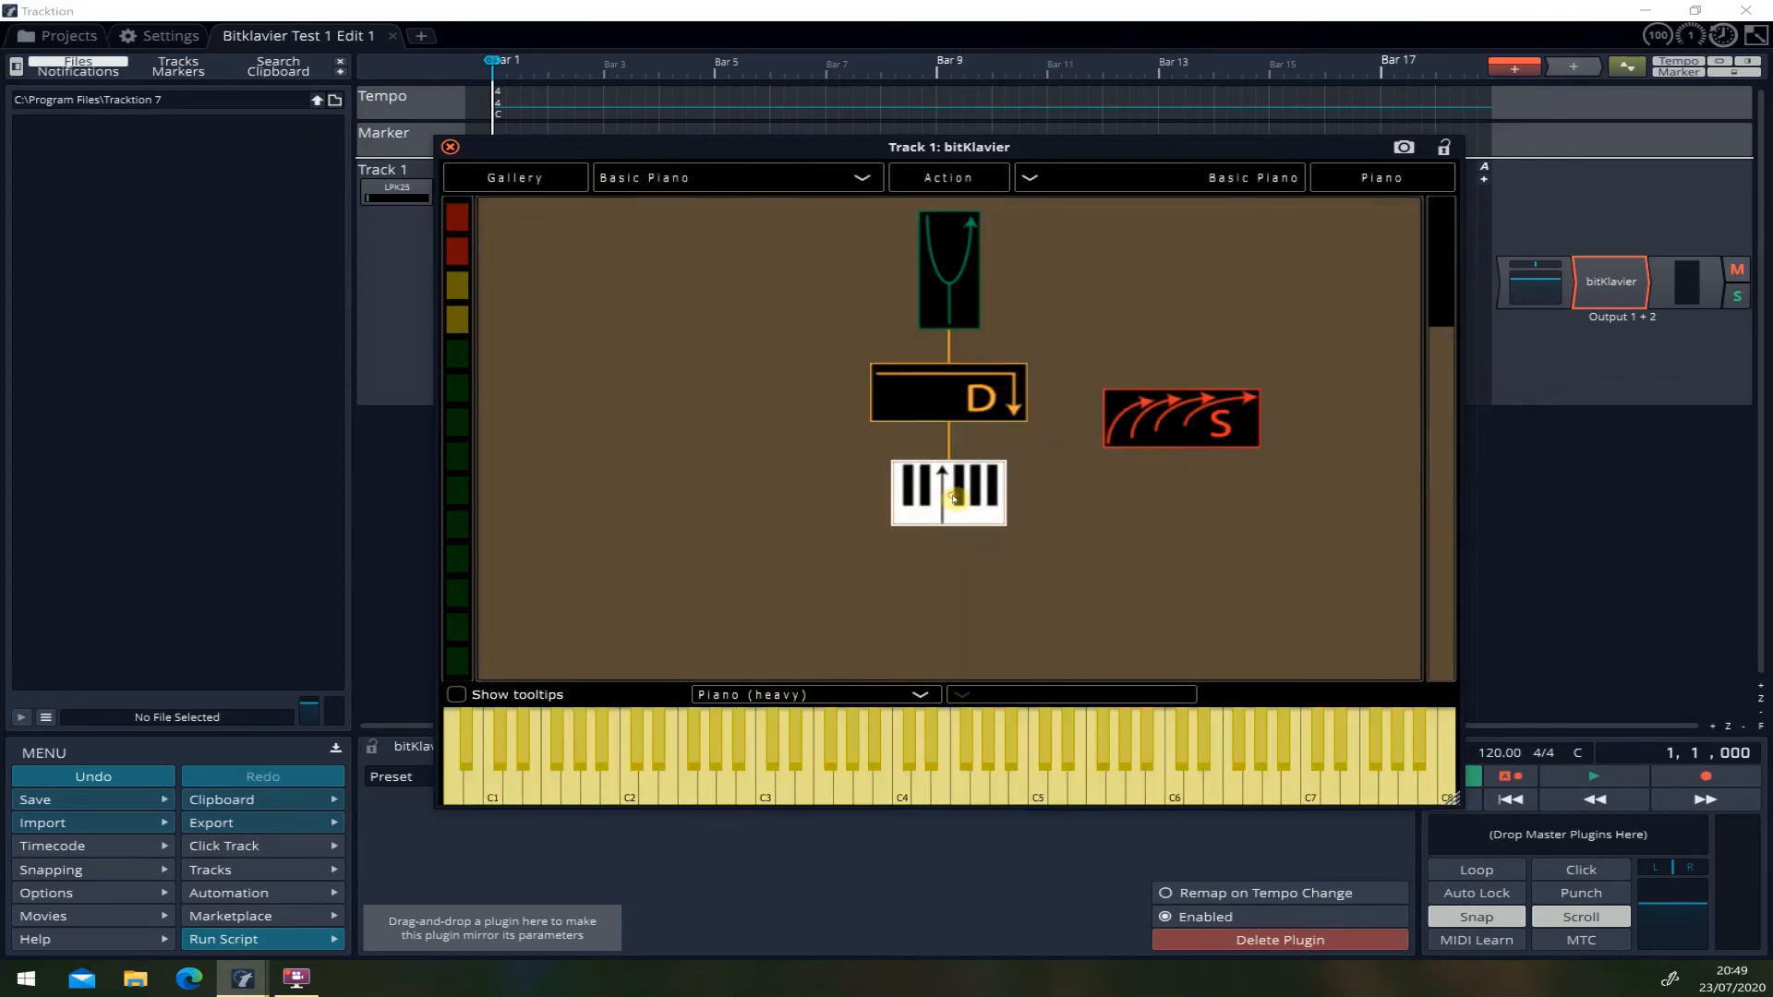
pyautogui.click(1178, 437)
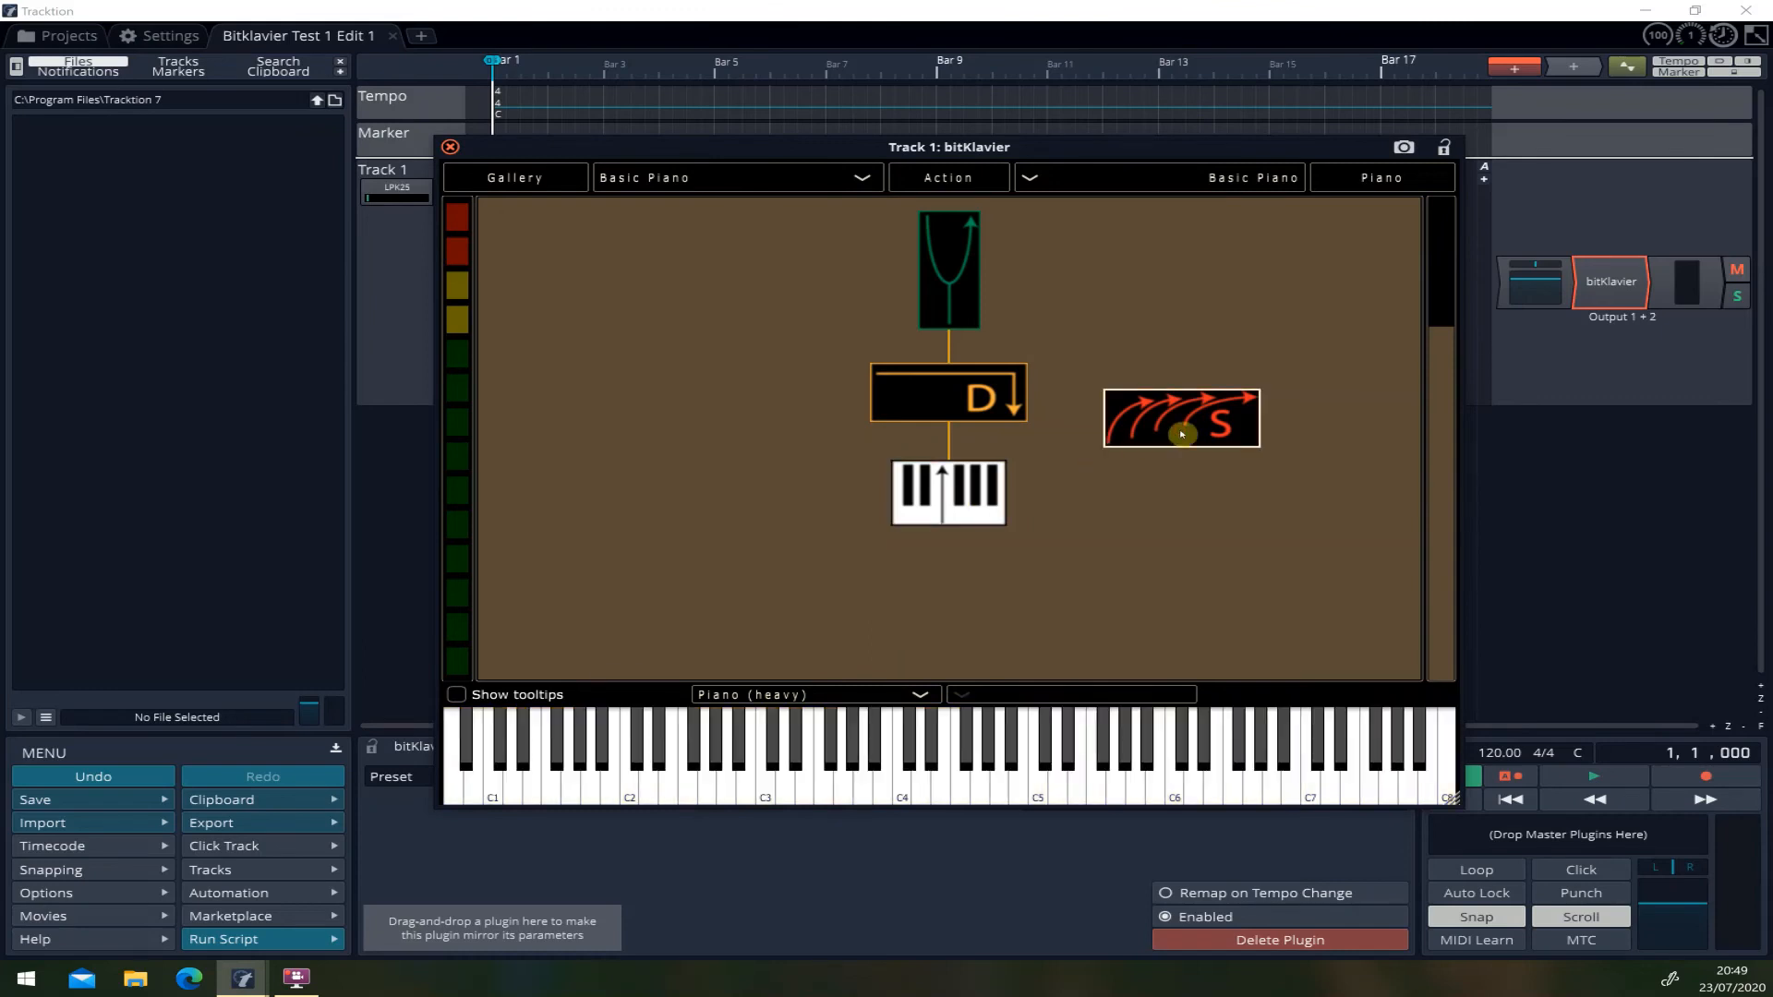
pyautogui.moveTo(1182, 434); pyautogui.dragTo(983, 482)
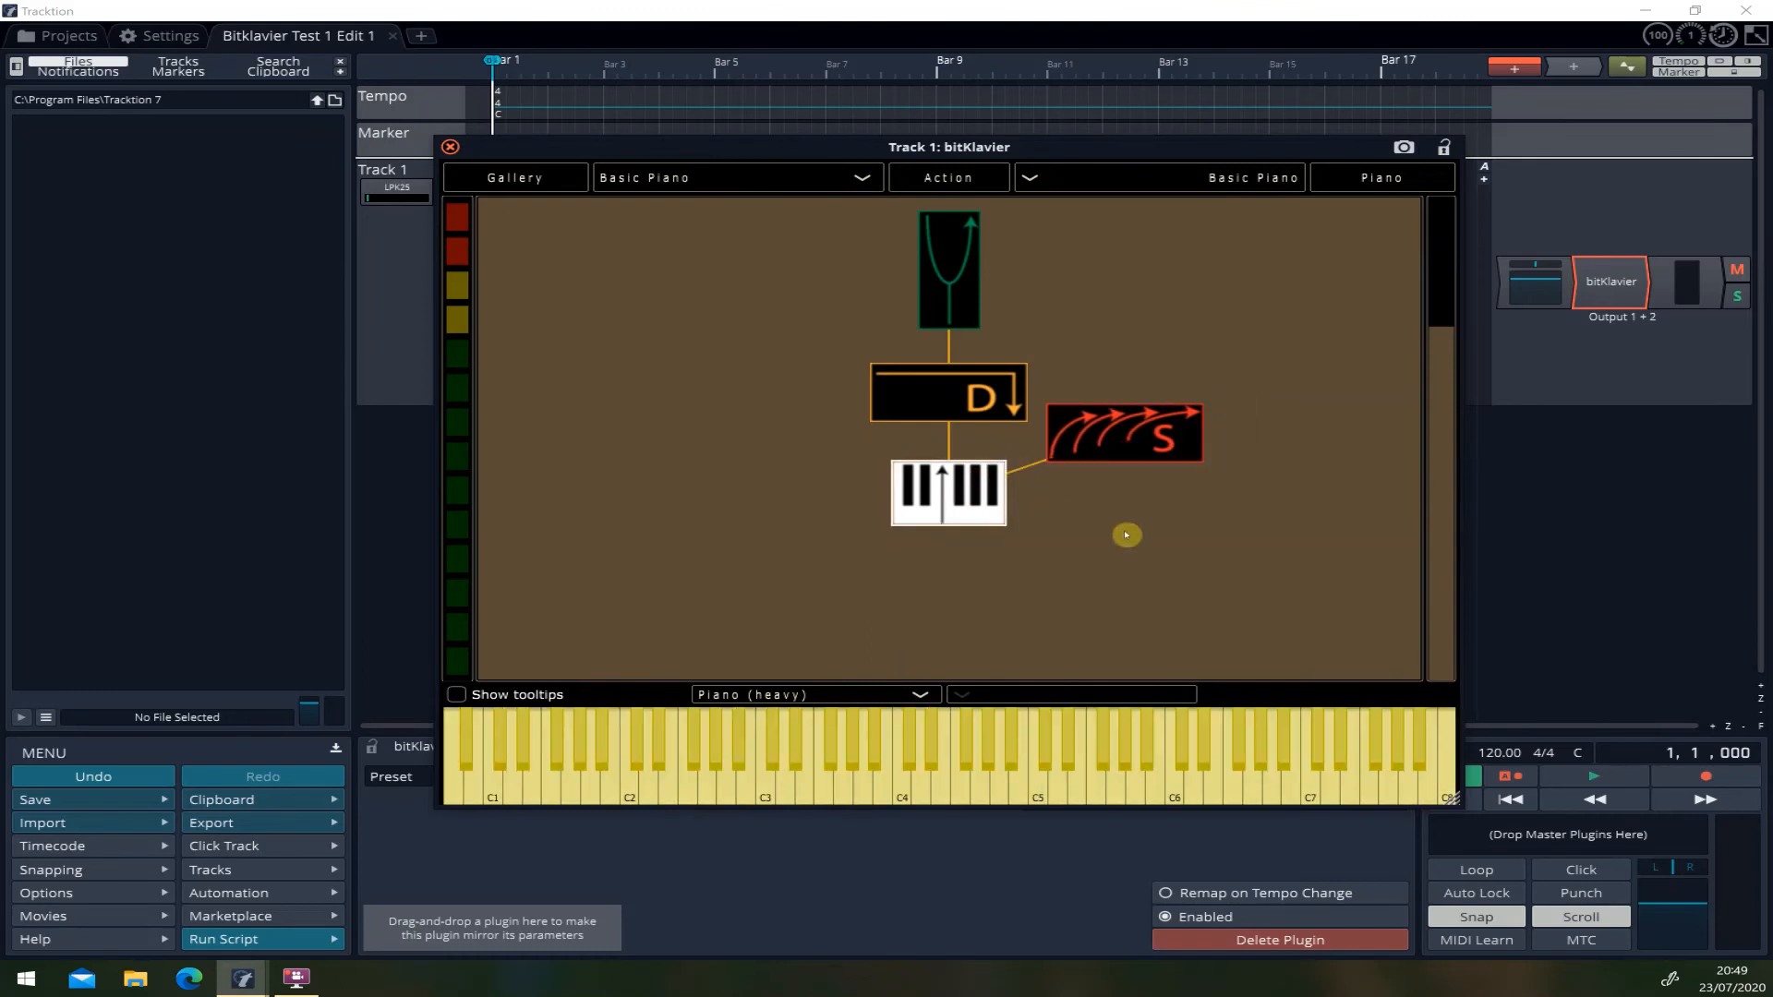
# - Set Synchronic transposition to about -4.47, accents 1.471, sustain length multiplier 0.353 and beat length multiplier 1.471, and close bitKlavier
pyautogui.doubleClick(1143, 444)
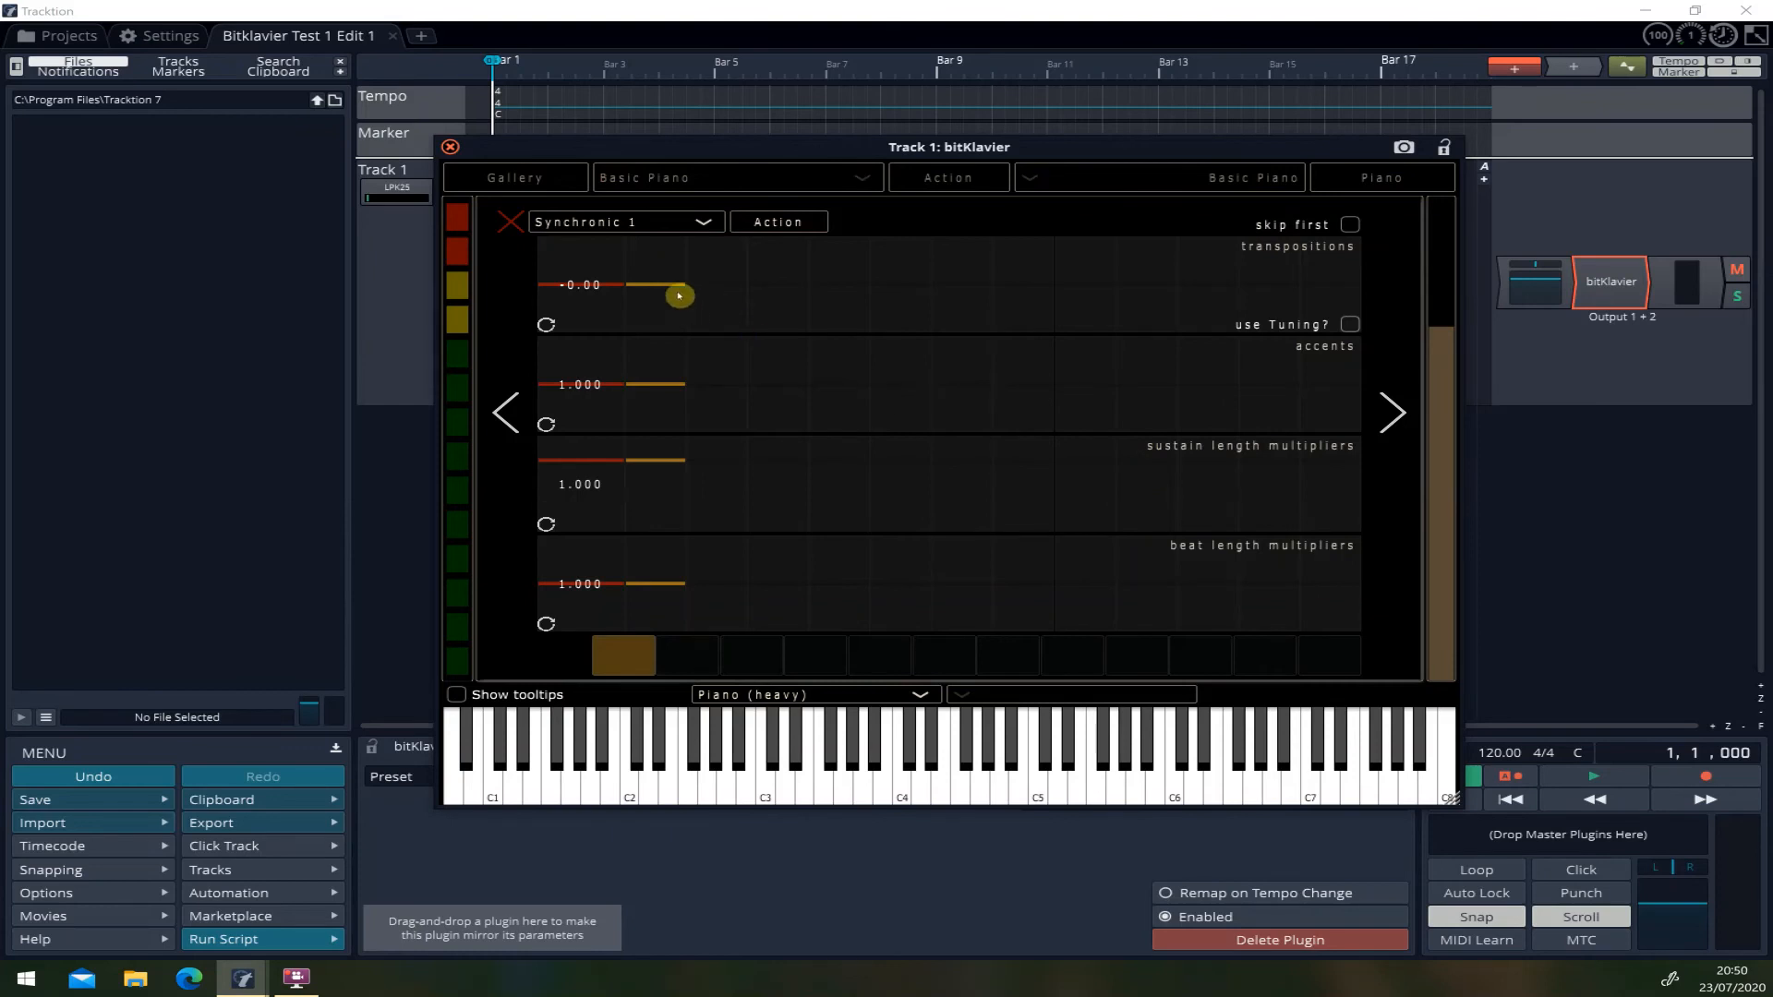
pyautogui.moveTo(671, 289); pyautogui.dragTo(665, 301)
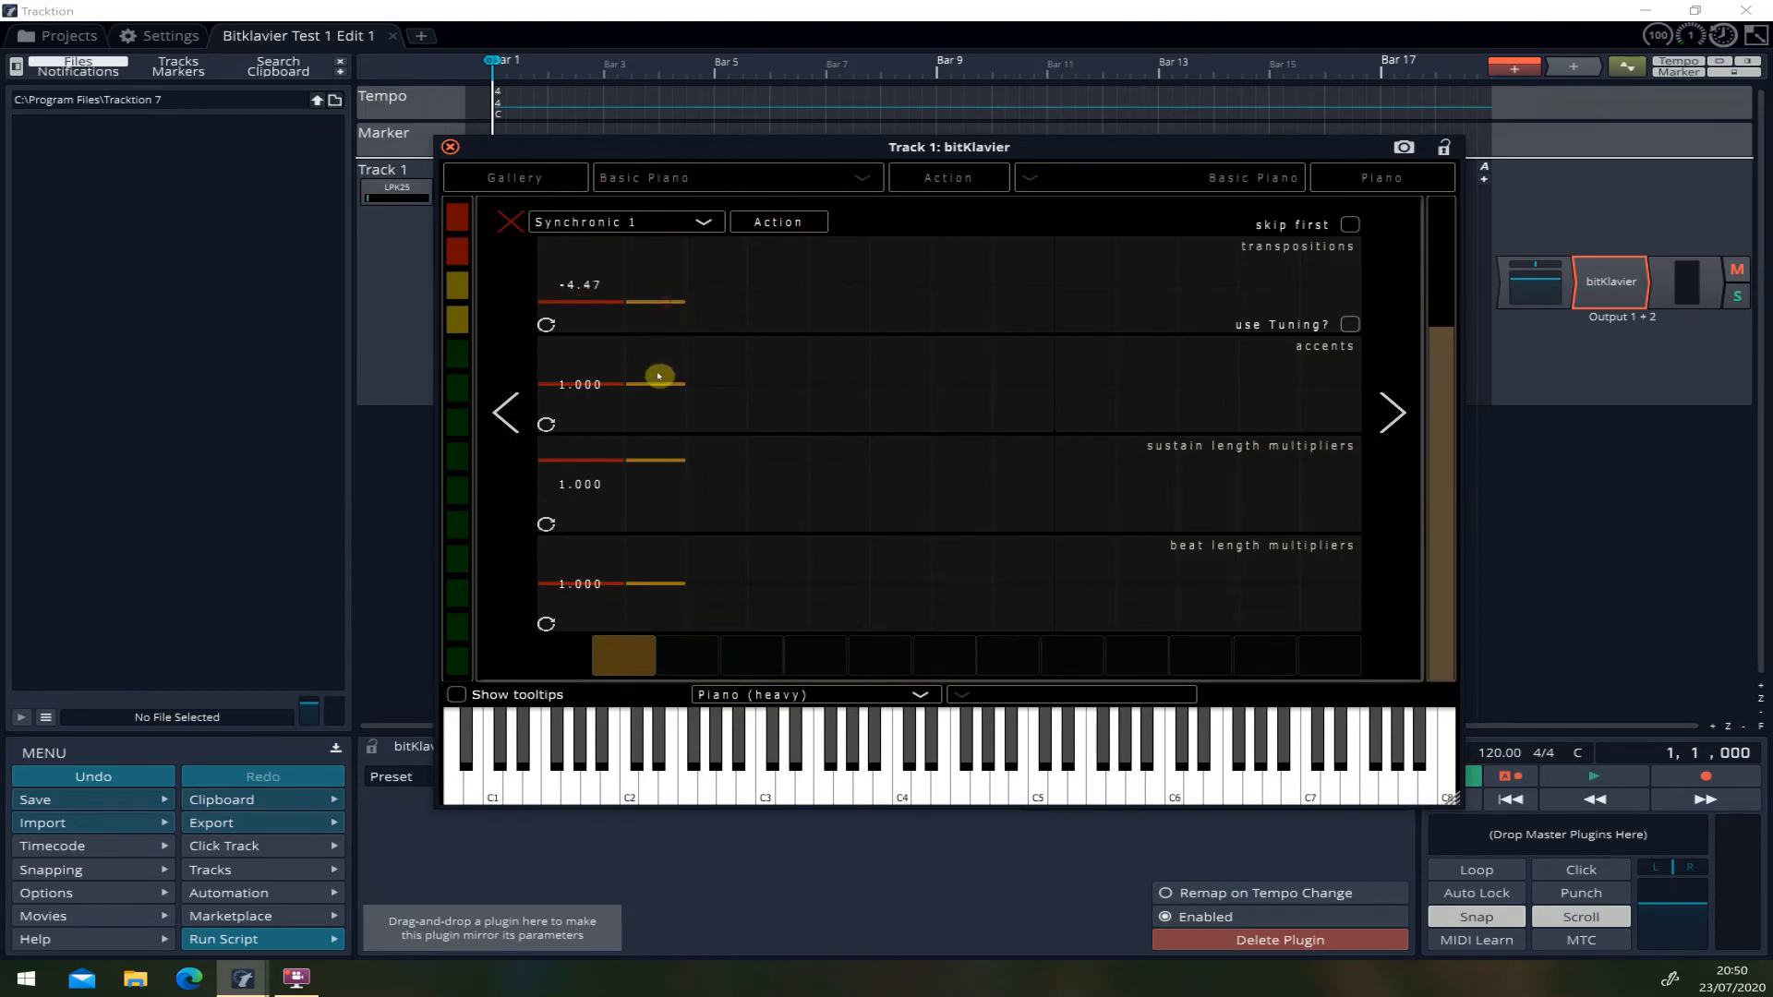
pyautogui.moveTo(653, 384); pyautogui.dragTo(656, 361)
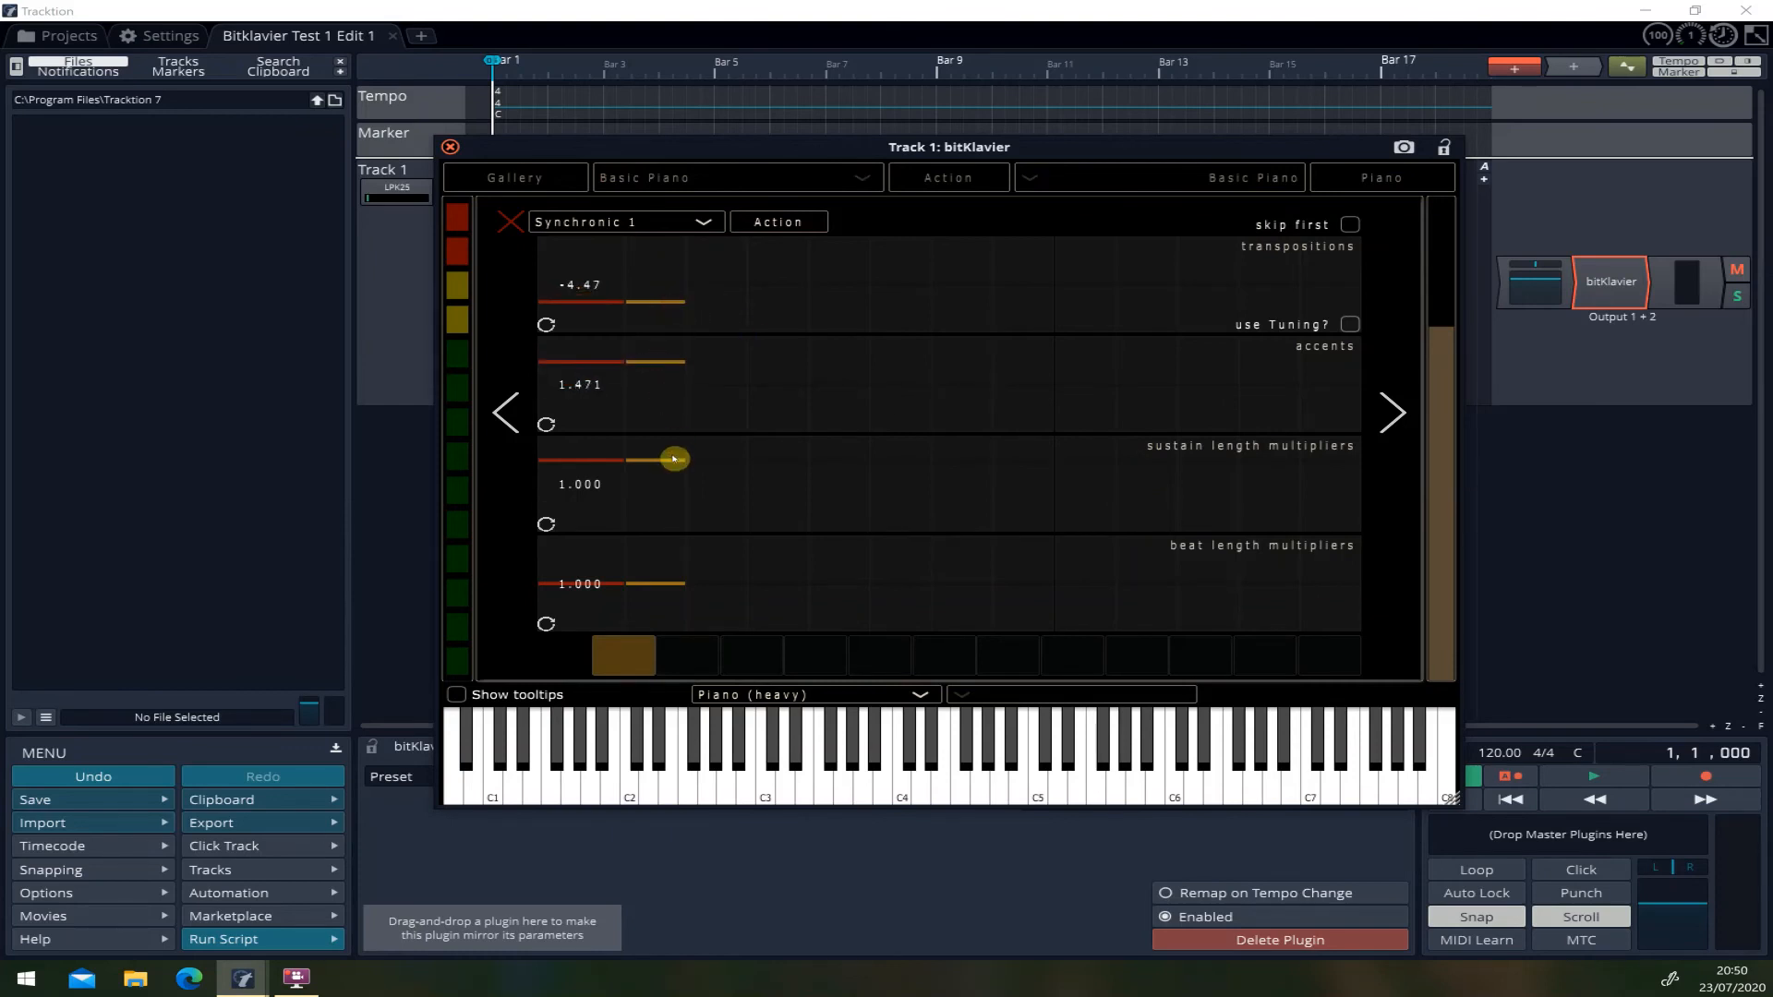
pyautogui.moveTo(673, 461); pyautogui.dragTo(669, 483)
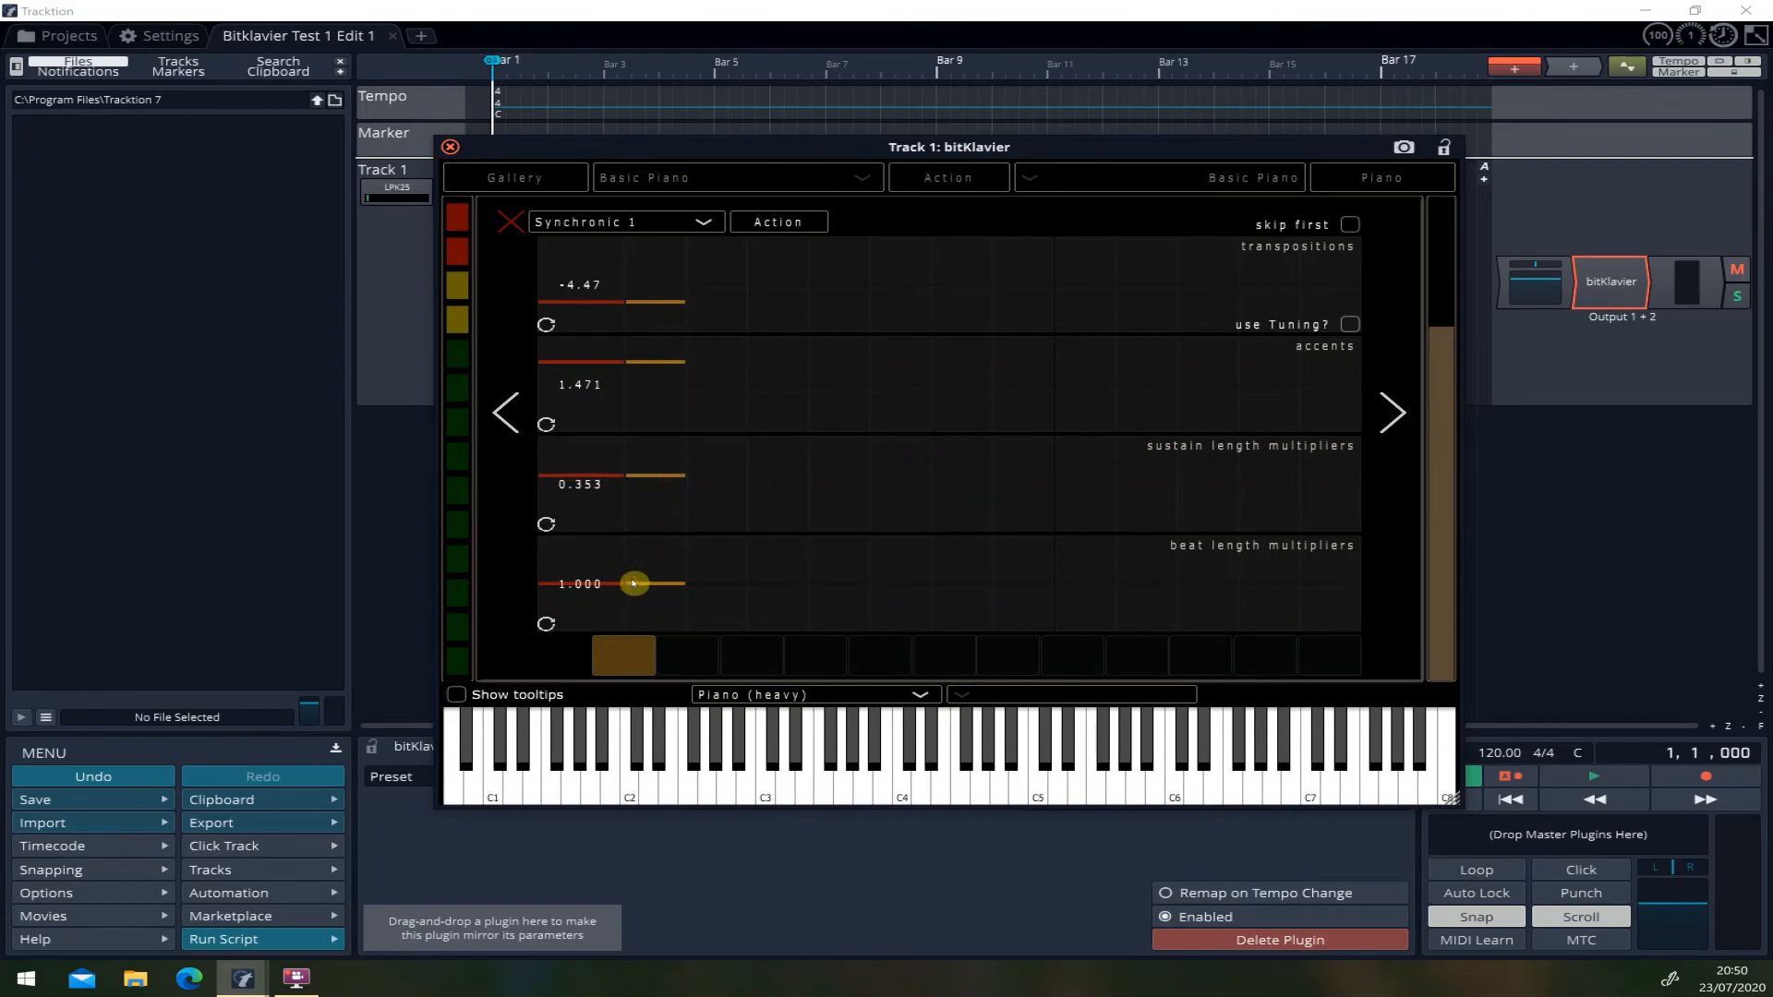
pyautogui.moveTo(633, 583); pyautogui.dragTo(634, 565)
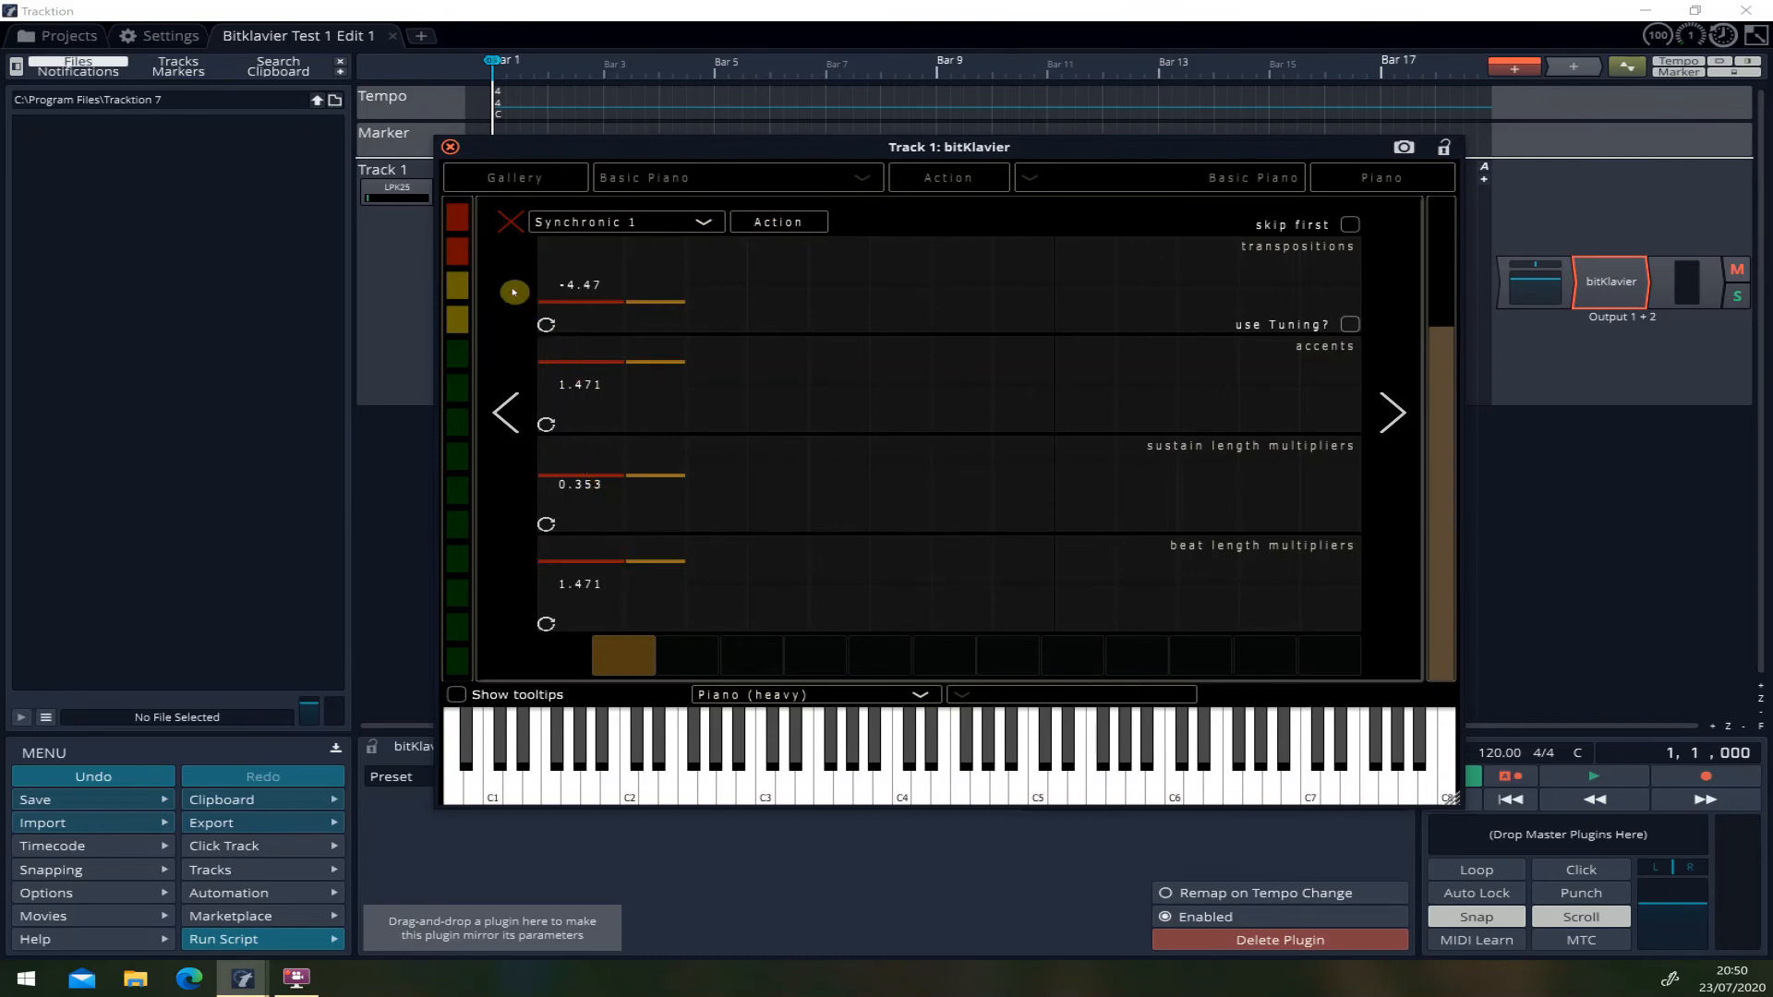
pyautogui.click(513, 225)
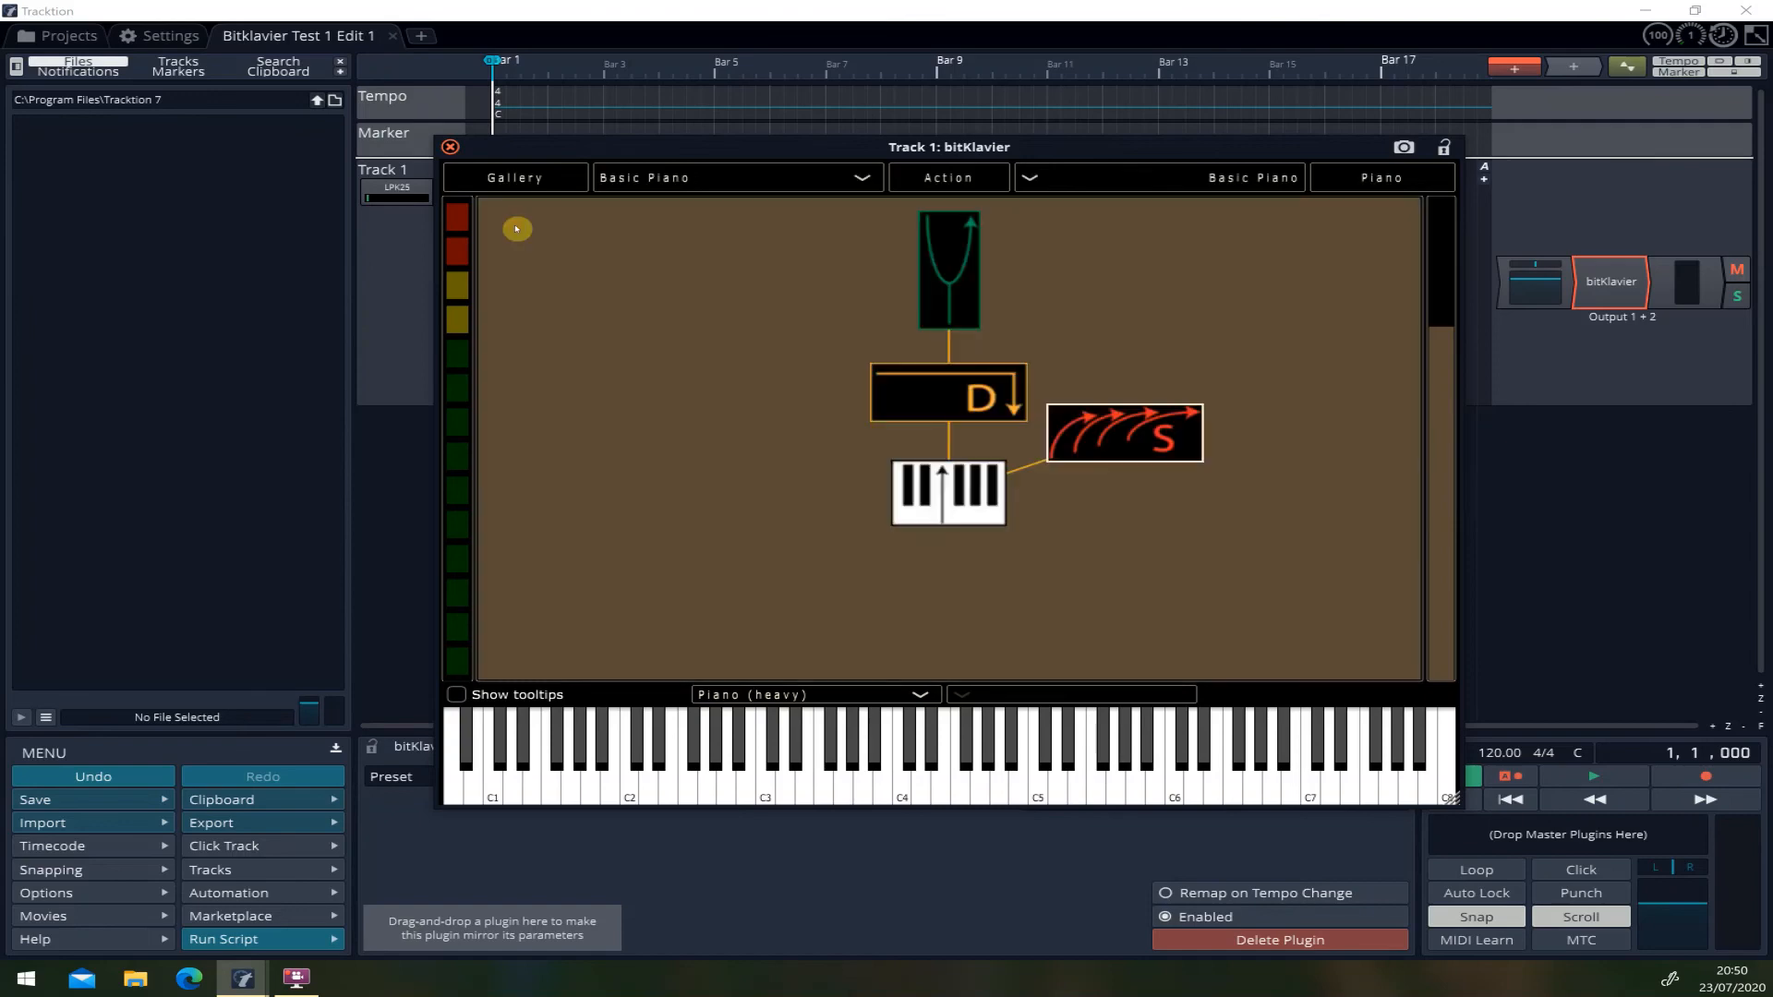
pyautogui.click(450, 150)
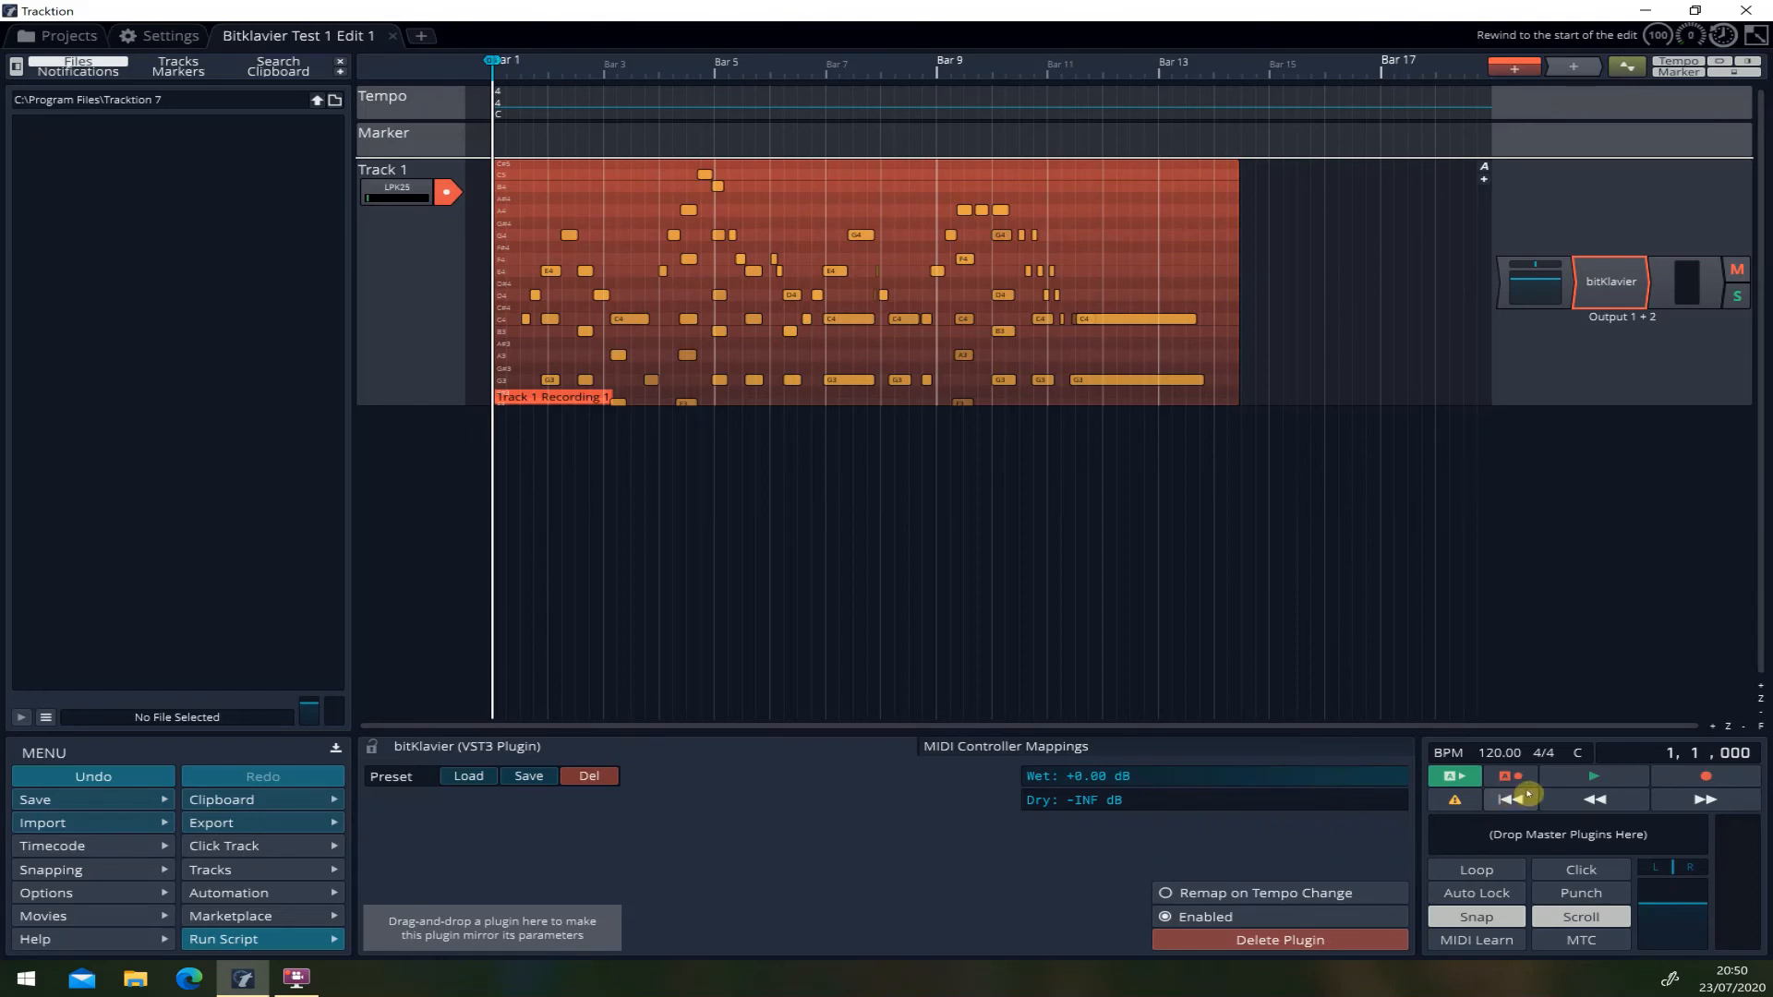
# - Play the whole clip from the start into bar 15 and return the playhead to the start
pyautogui.click(1570, 777)
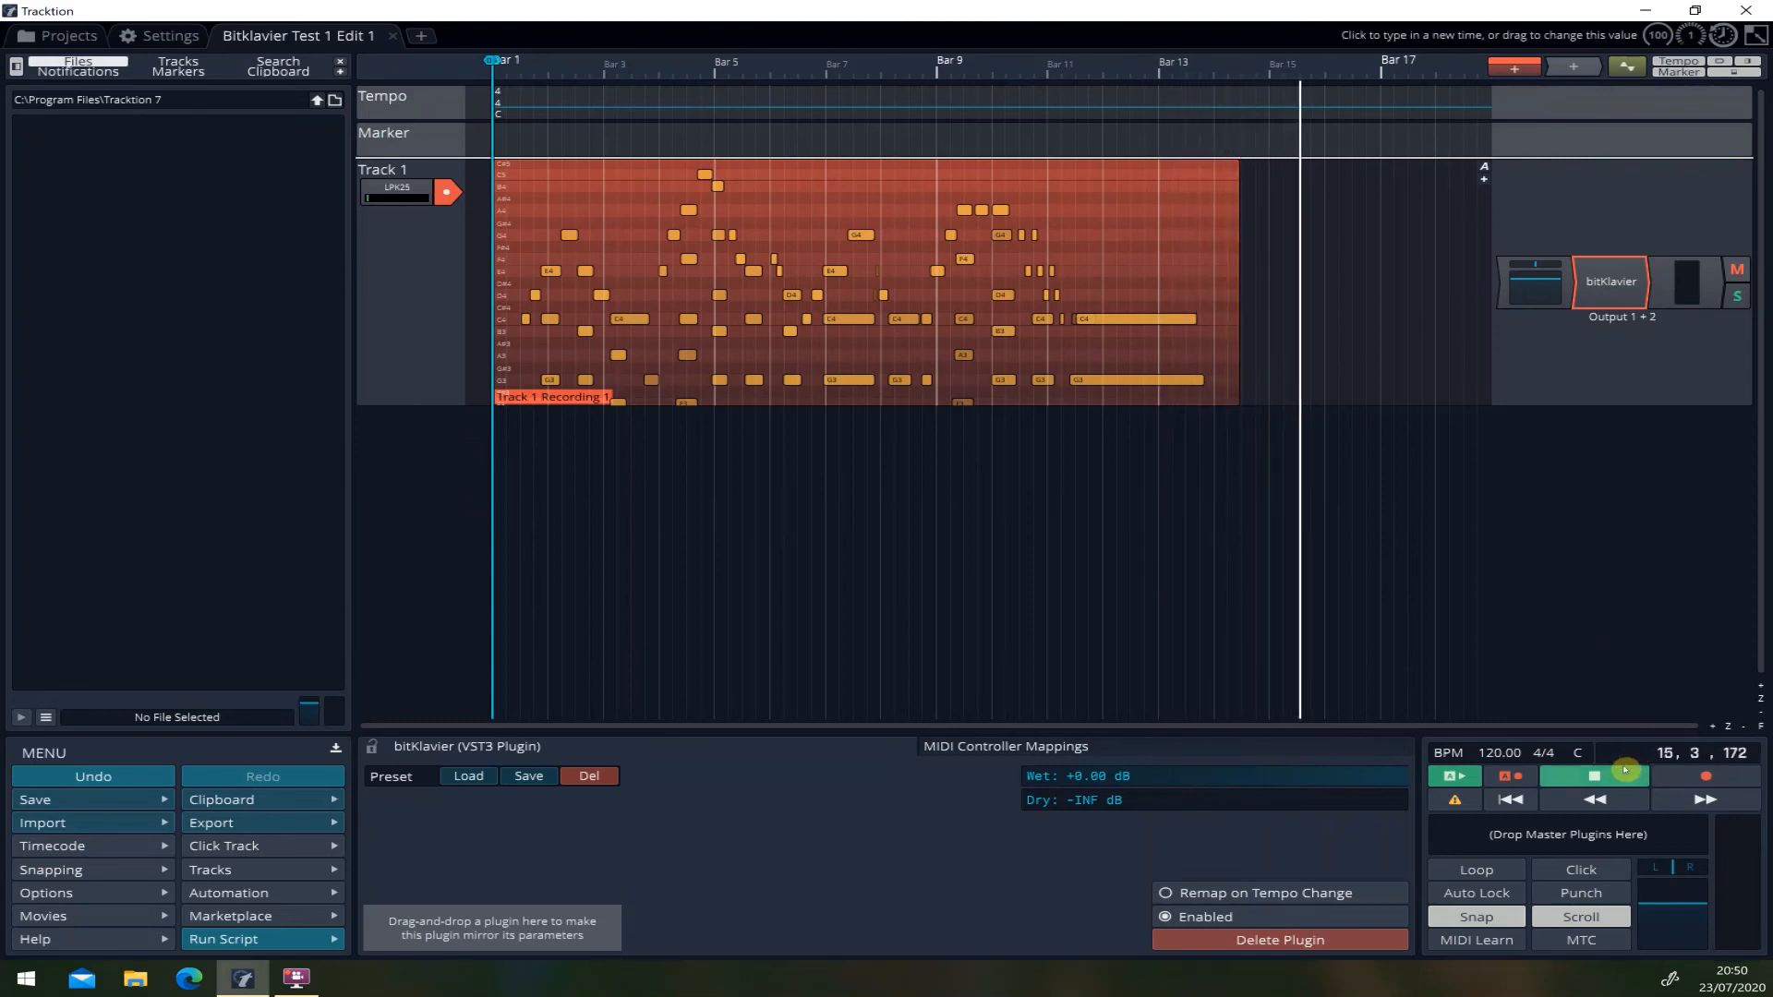
pyautogui.click(1594, 775)
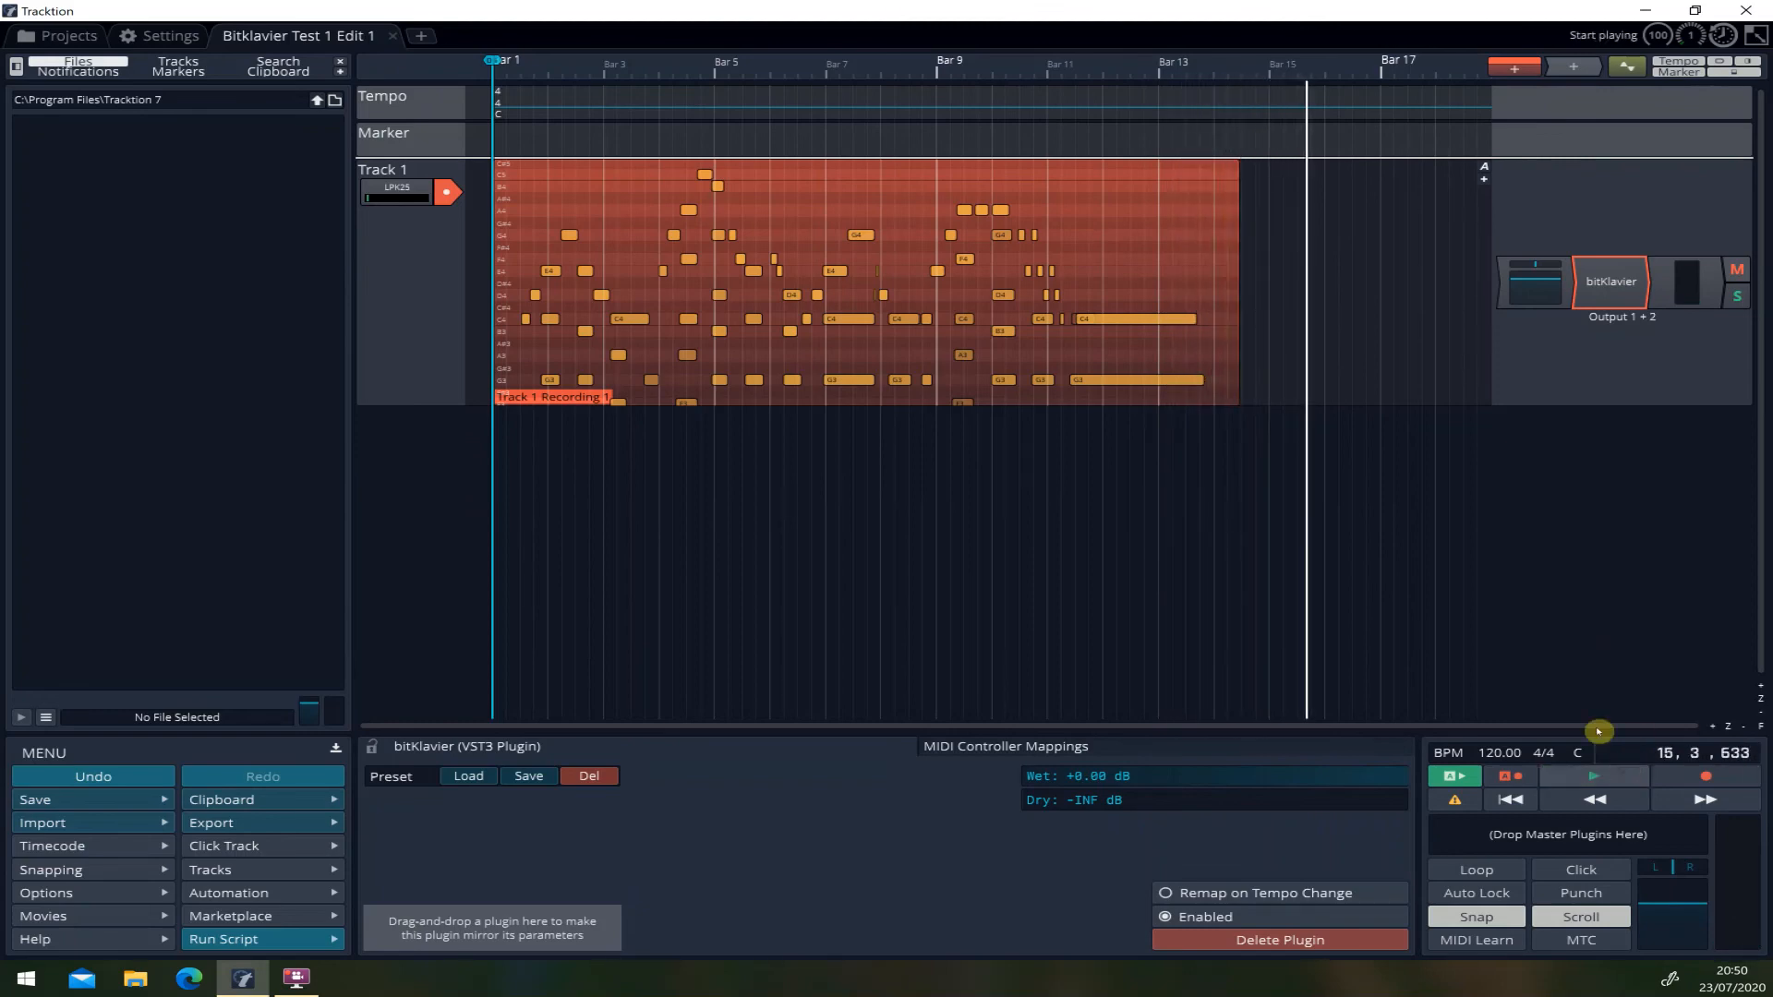
pyautogui.click(1513, 796)
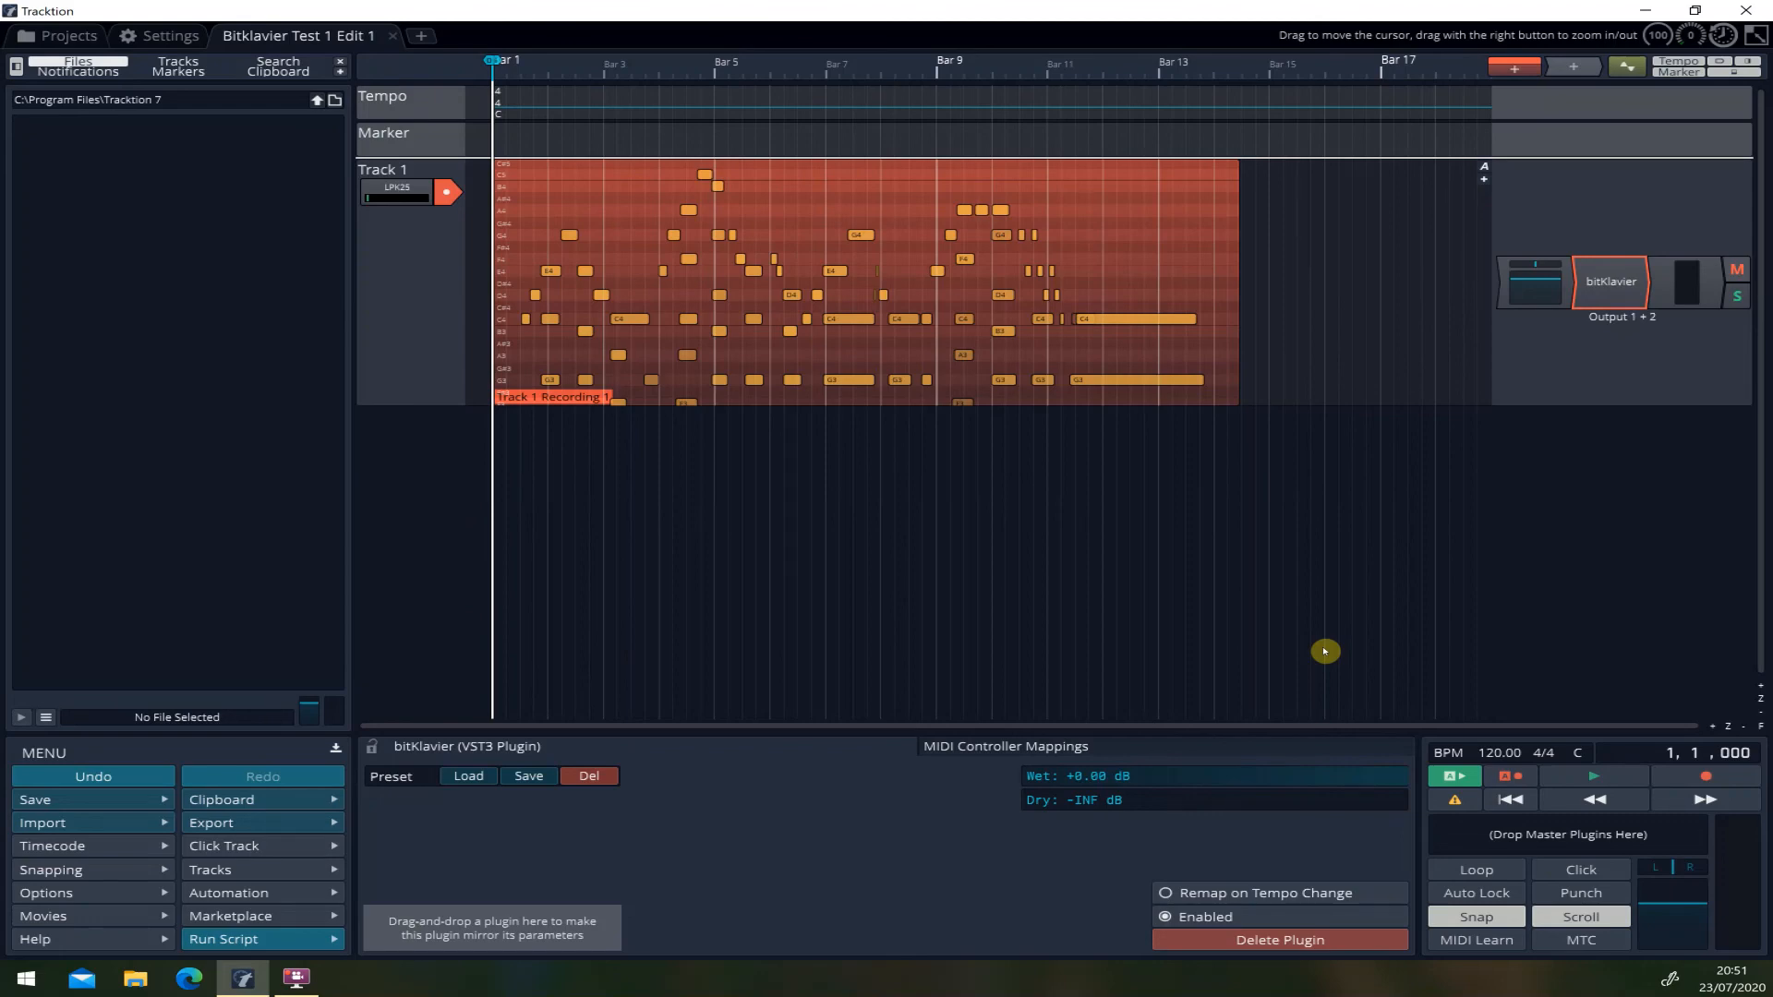
# - Show the lower-pitched notes of the recorded MIDI clip on Track 1
pyautogui.click(1020, 383)
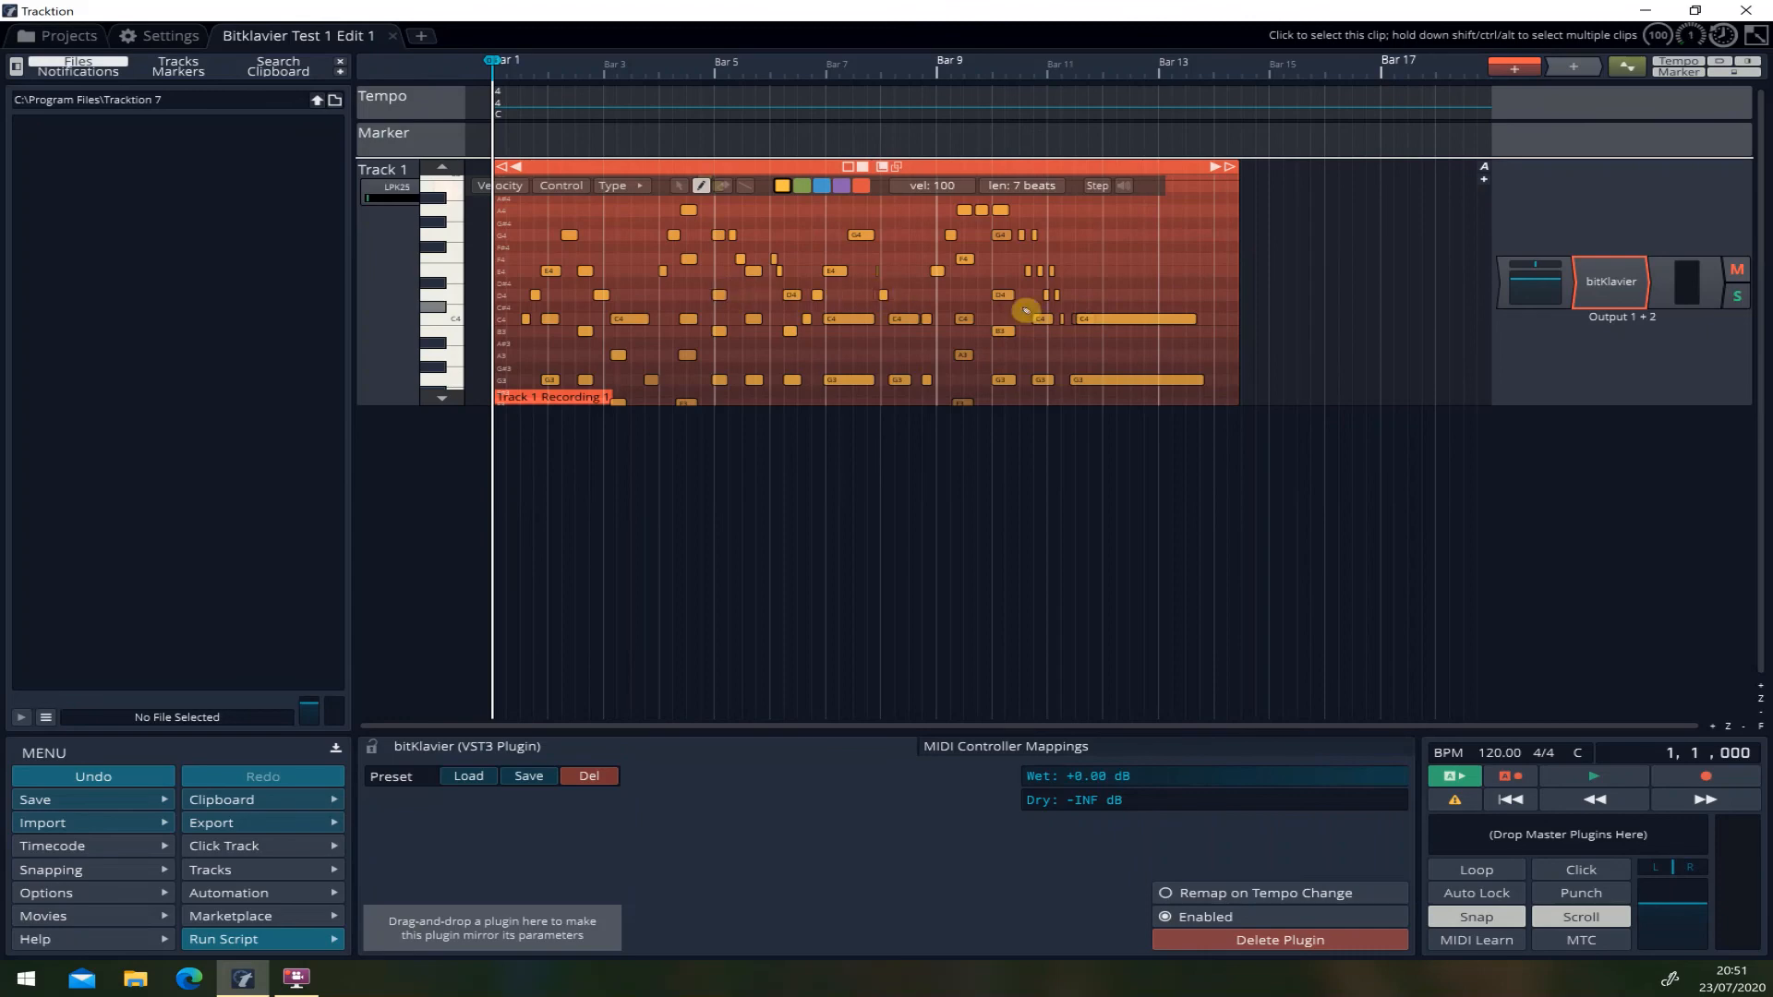
pyautogui.scroll(-3, 1113, 322)
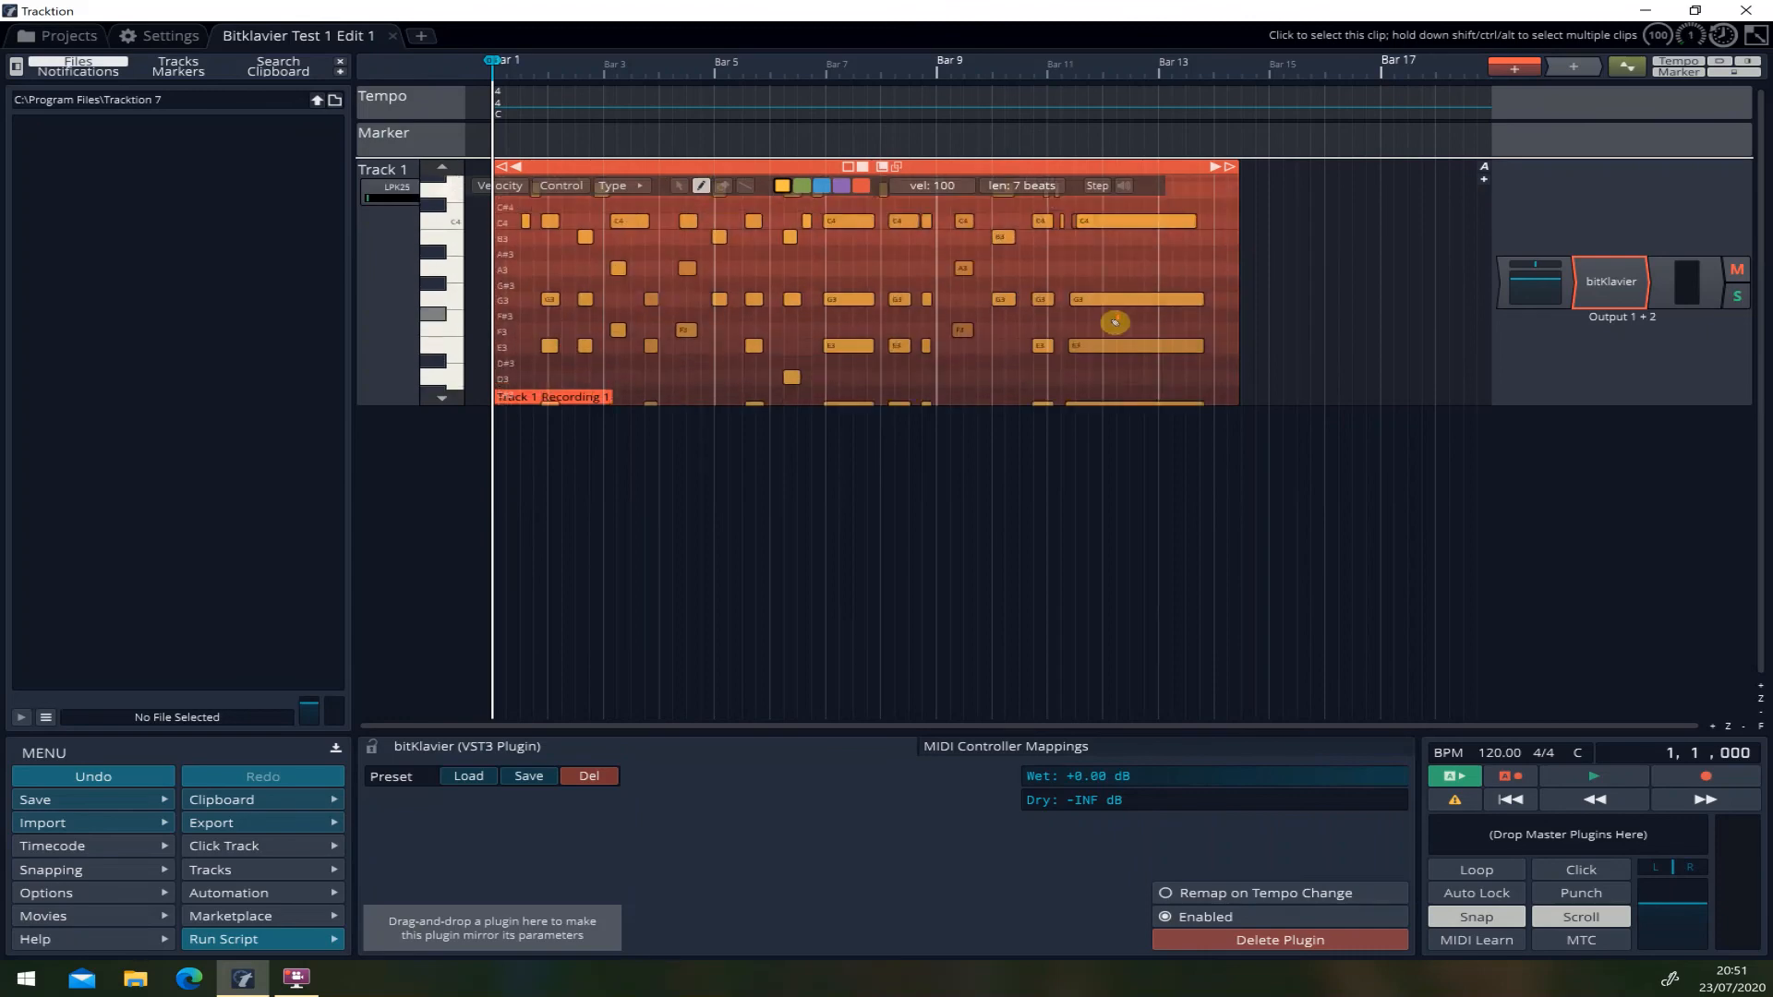